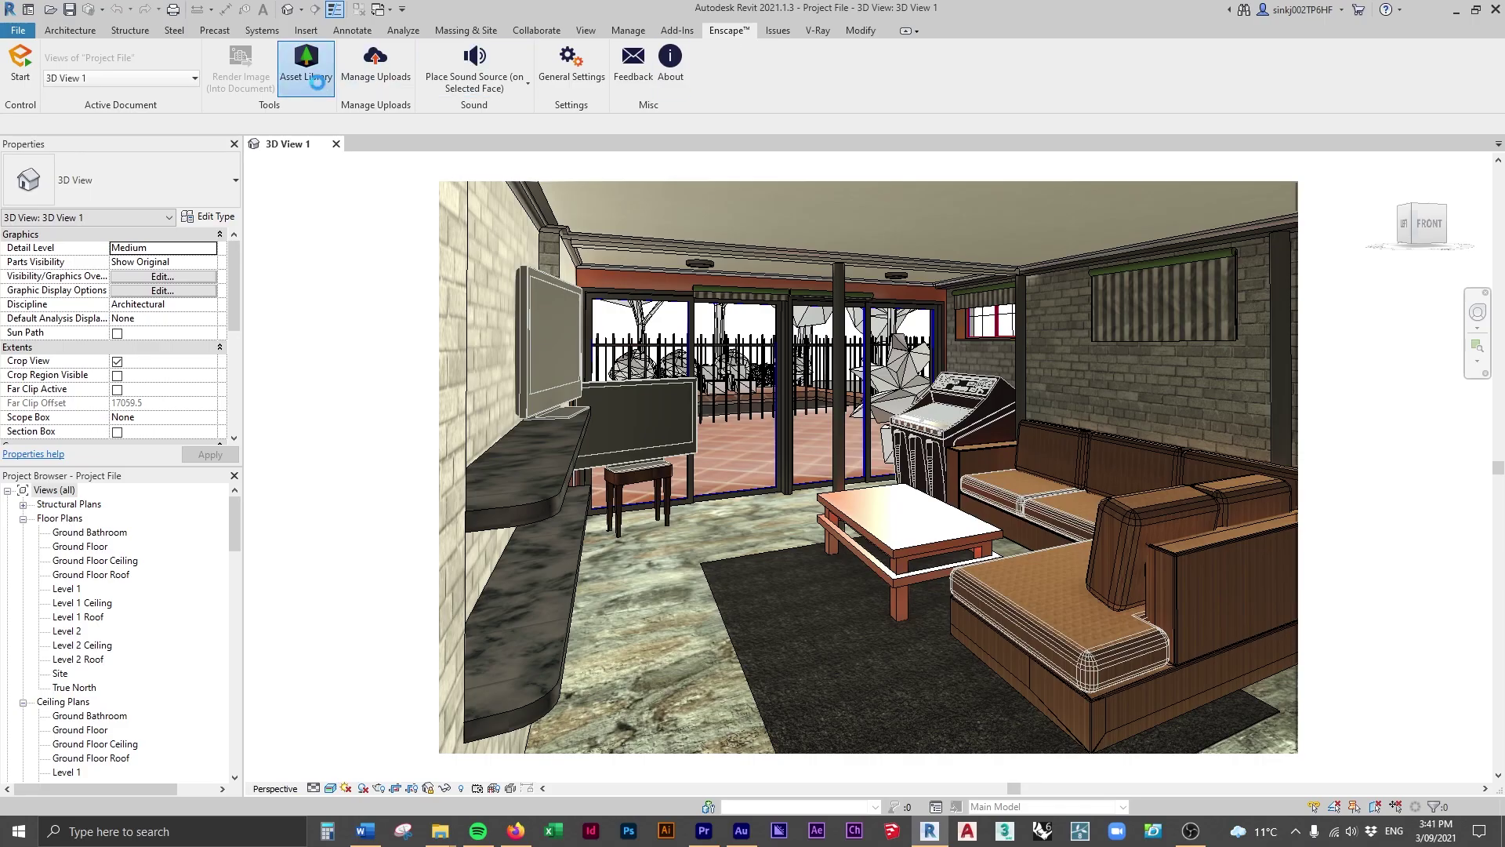
Open Enscape's Asset Library of furniture and prop models over the lounge 3D view.
click(316, 82)
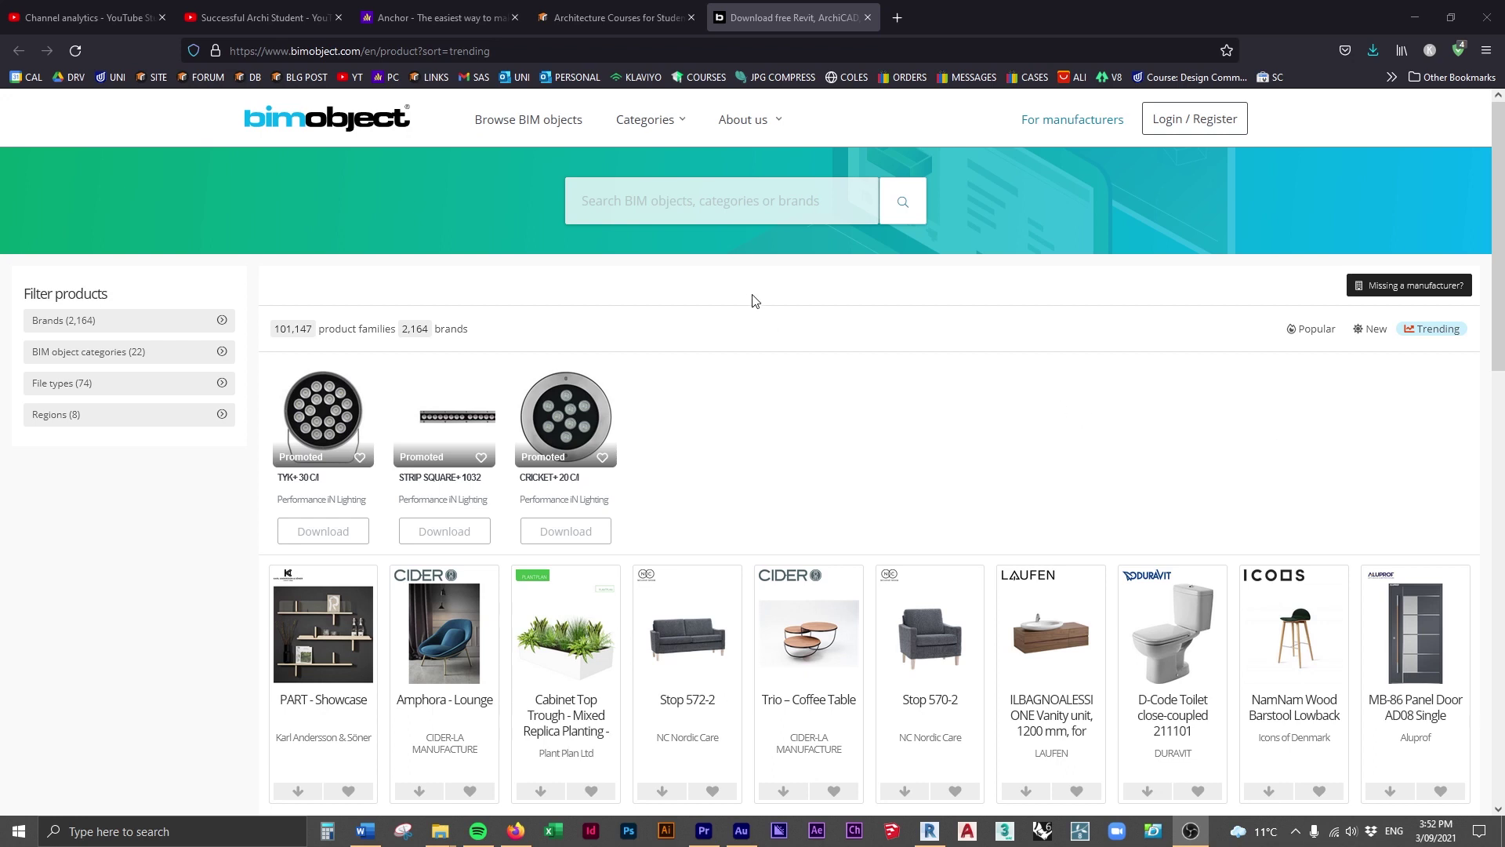
Search BIMobject for sofas and download the Revit family of EC1-Sofa Configuration 2 (Flipped).
text(fa)
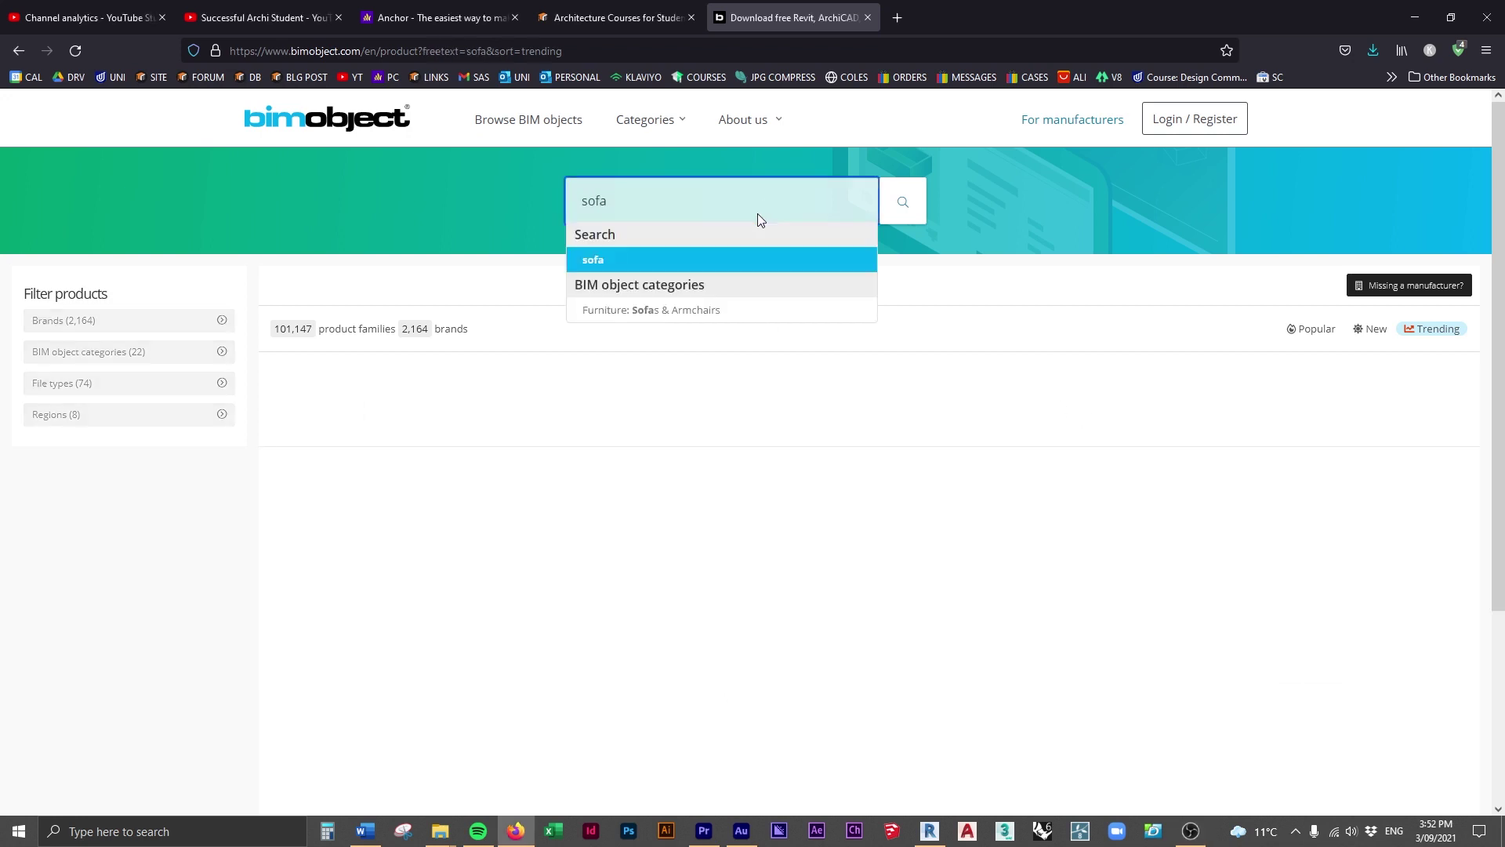
click(1007, 299)
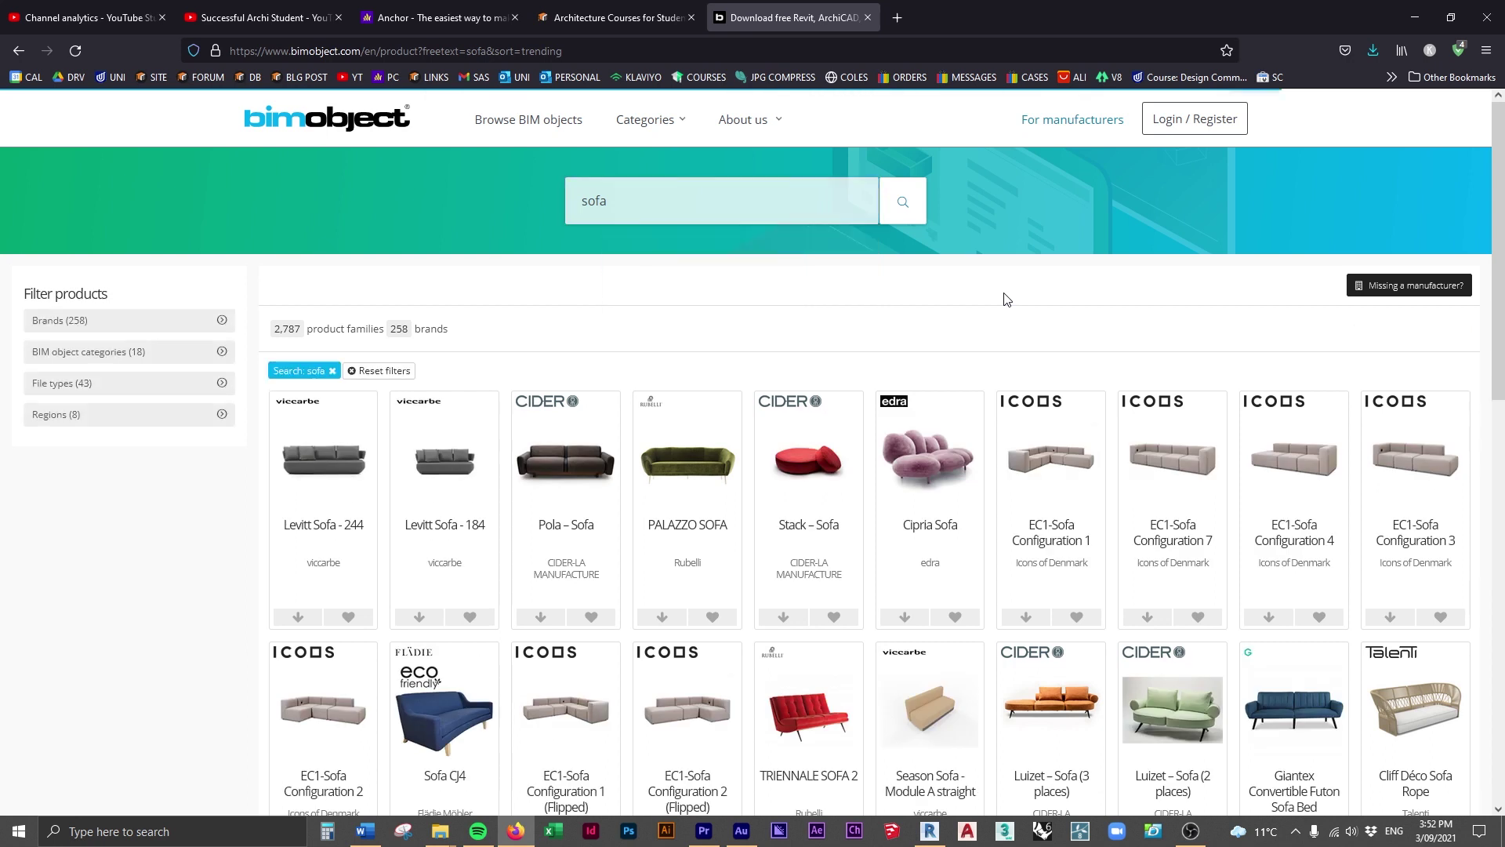
scroll(1007, 310, down, 2)
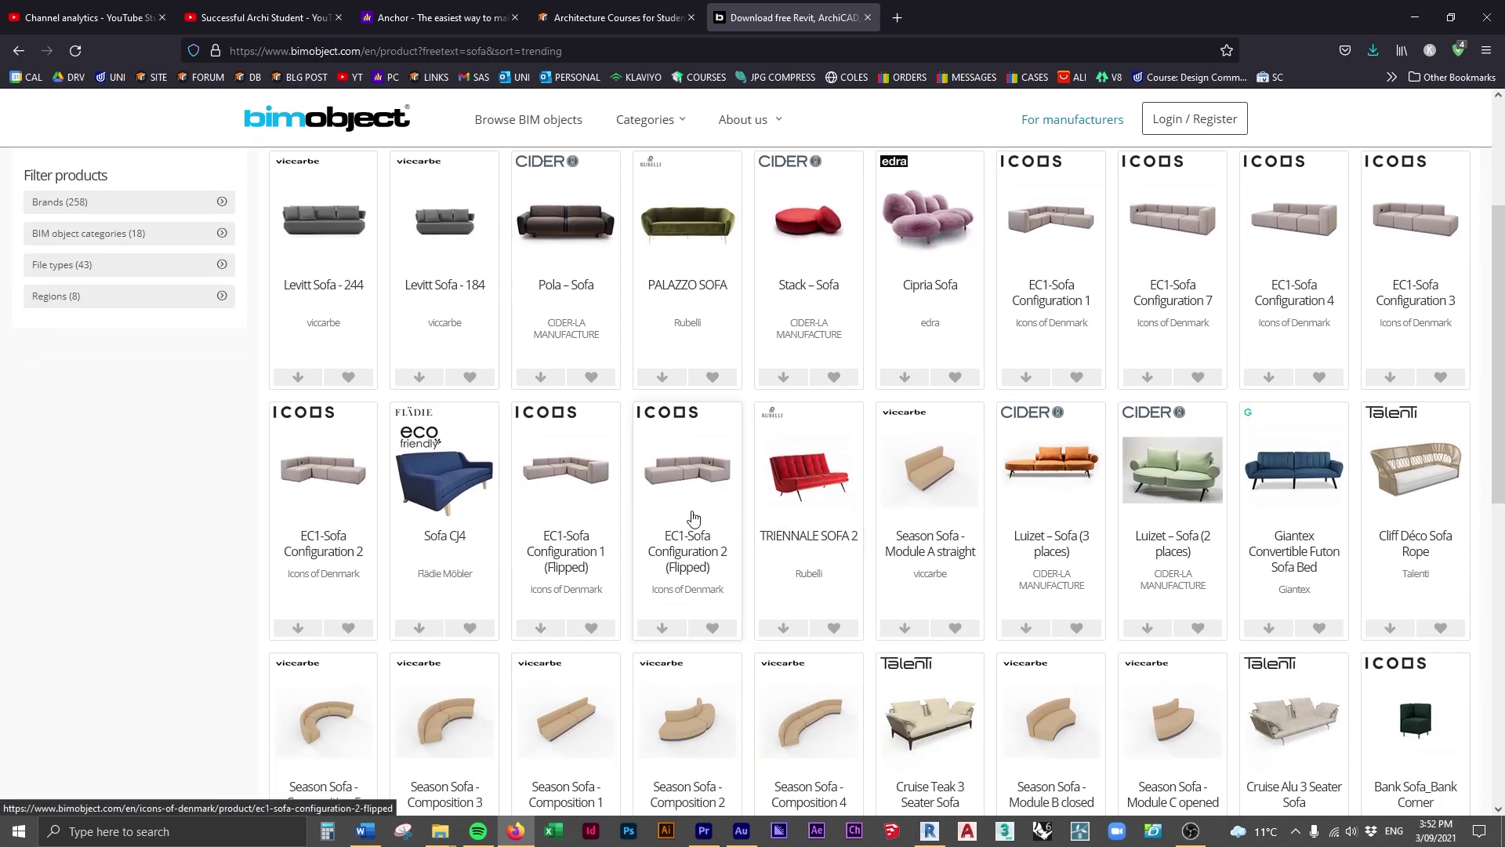
click(688, 511)
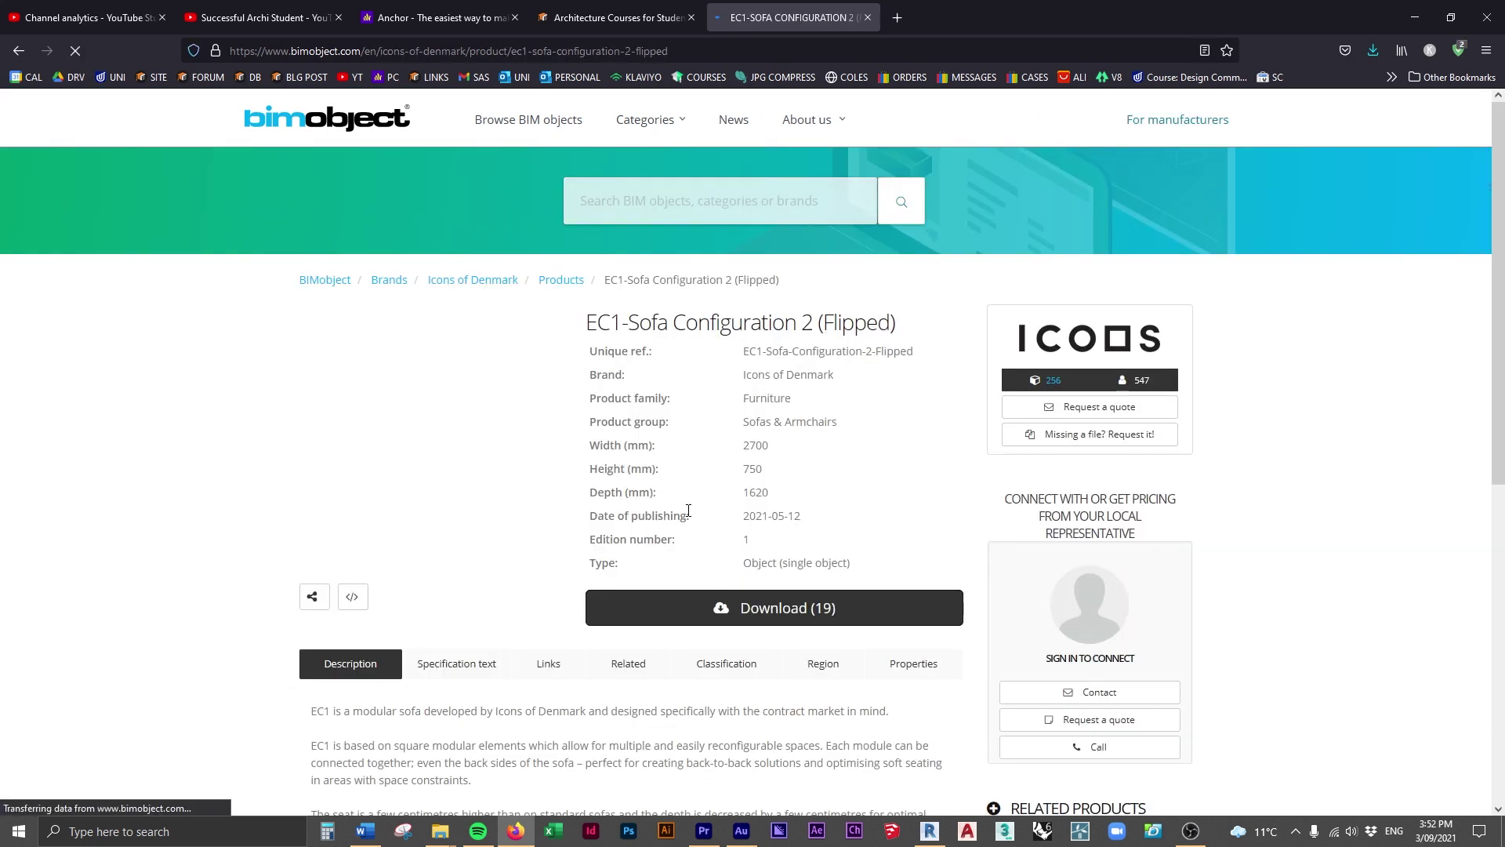
click(732, 608)
click(222, 264)
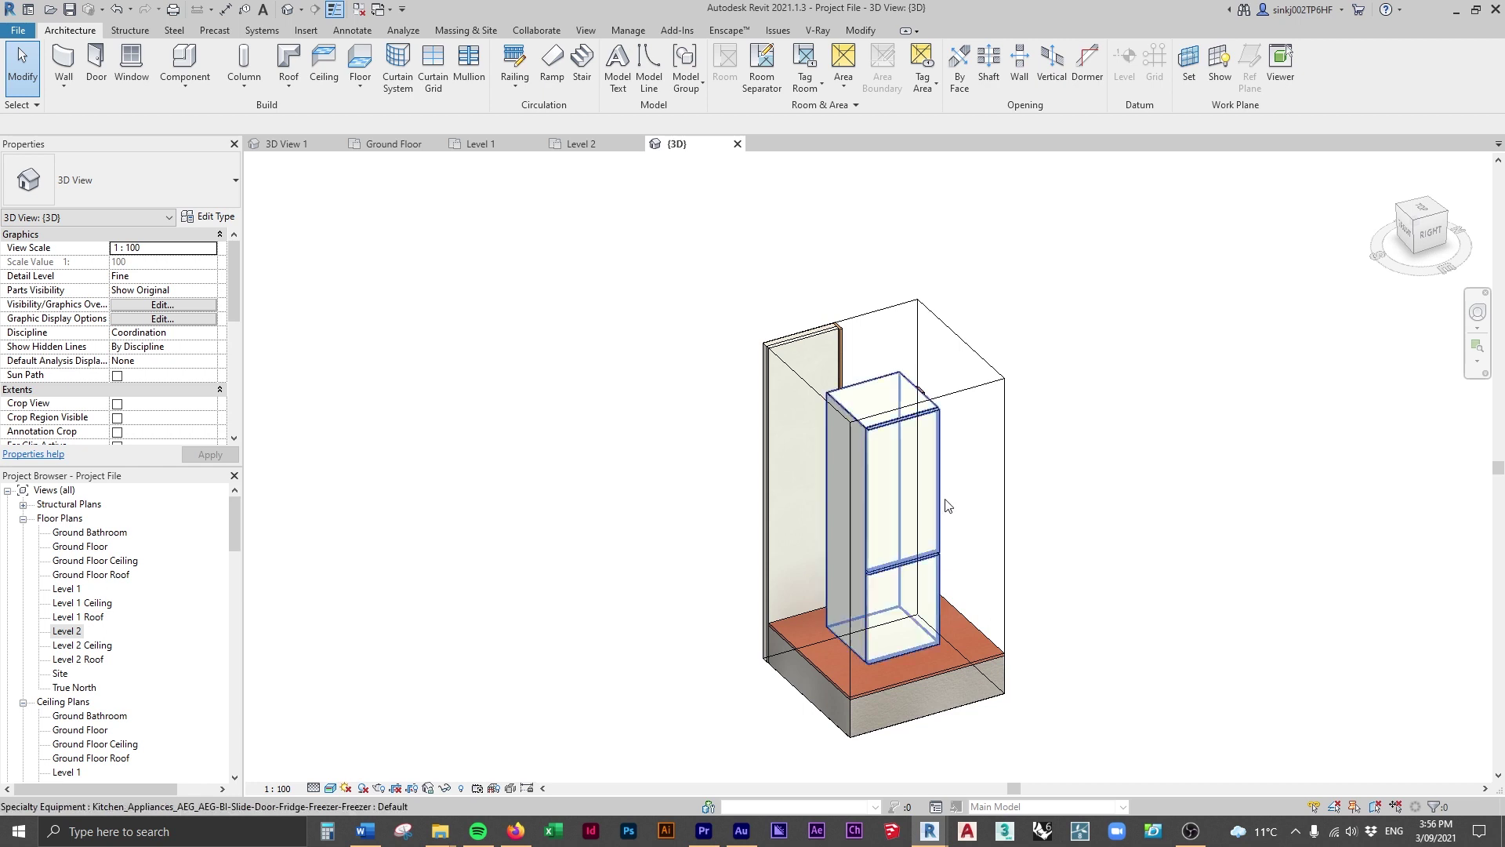
Select the fridge-freezer and review its manufacturer, product and region type parameters.
click(886, 510)
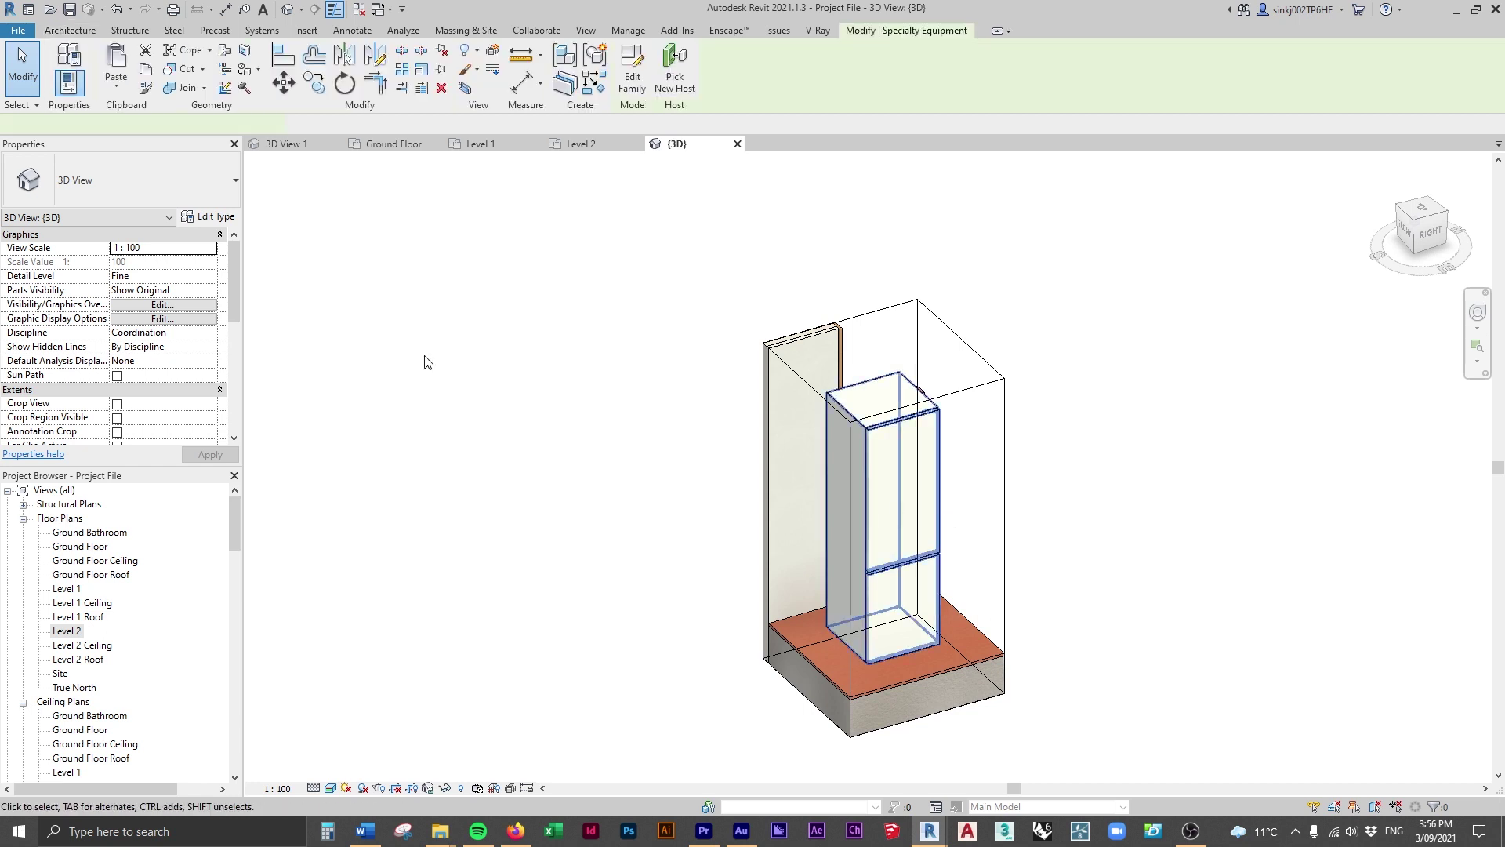
click(212, 218)
drag(784, 202, 1113, 223)
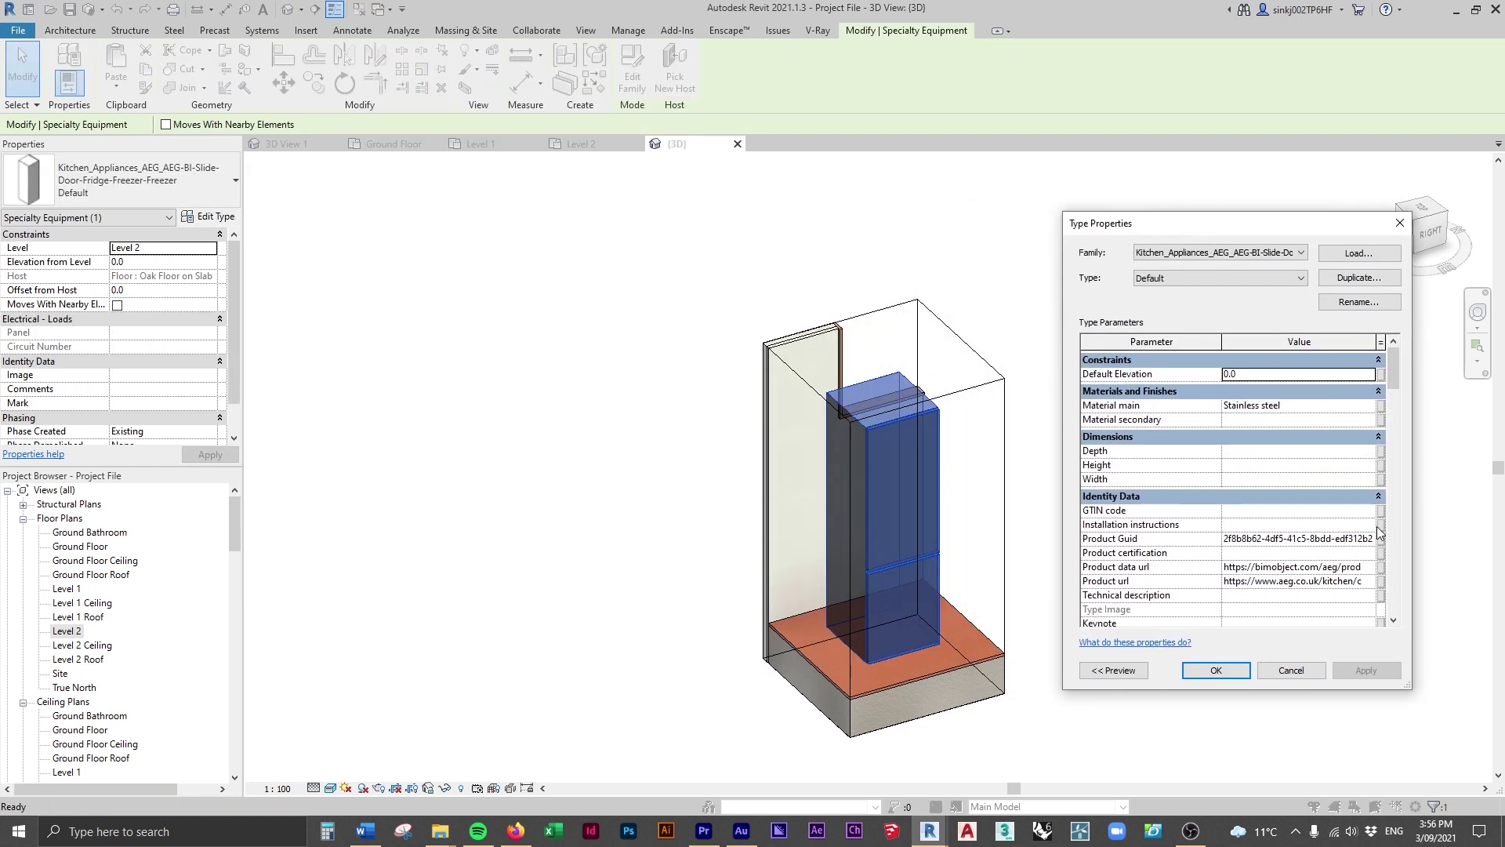
drag(1400, 375, 1395, 436)
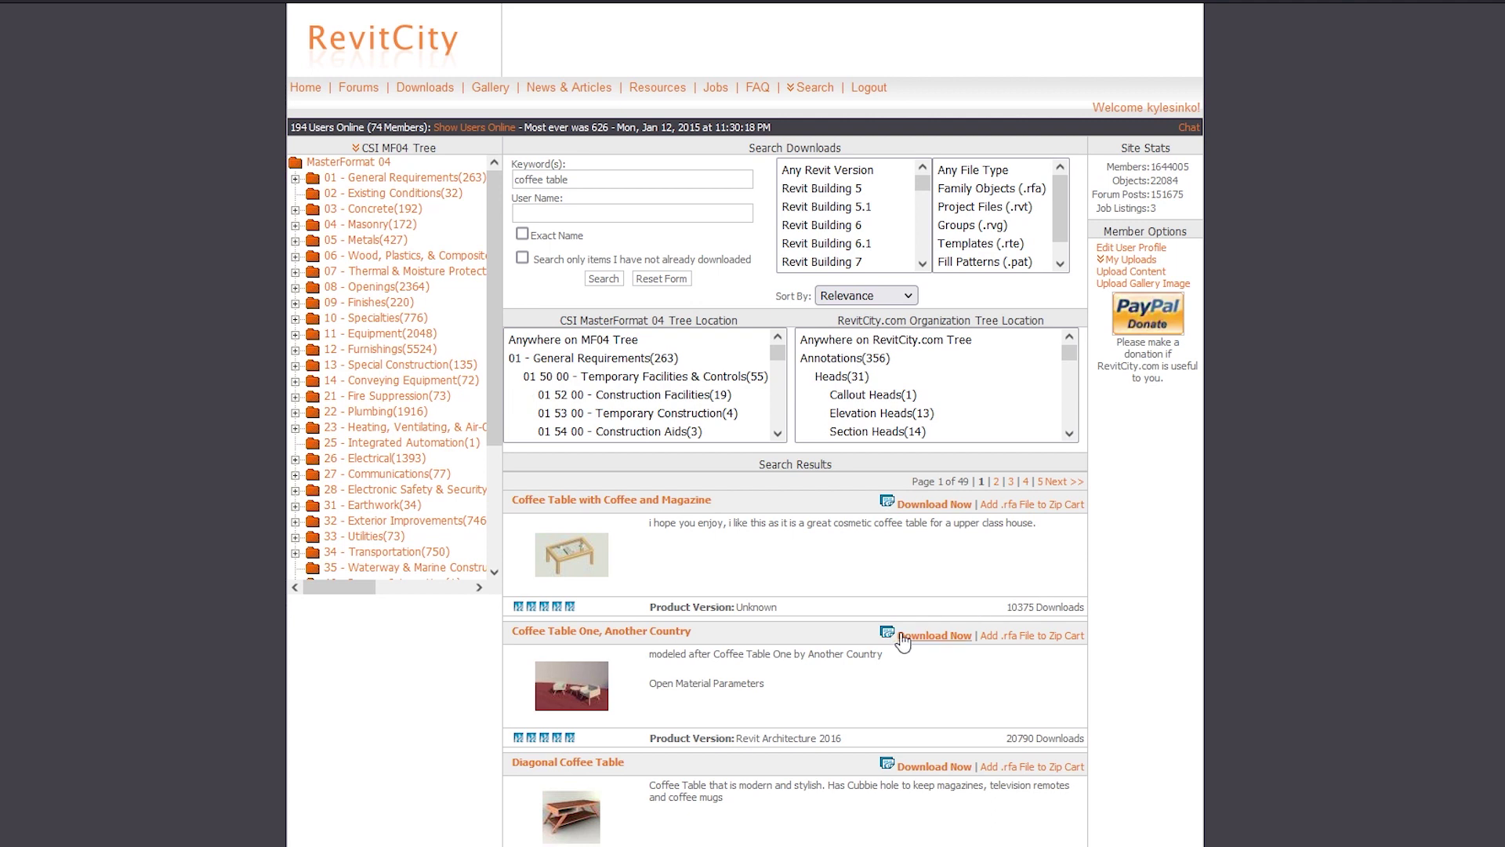
scroll(1346, 465, down, 1)
scroll(746, 424, down, 3)
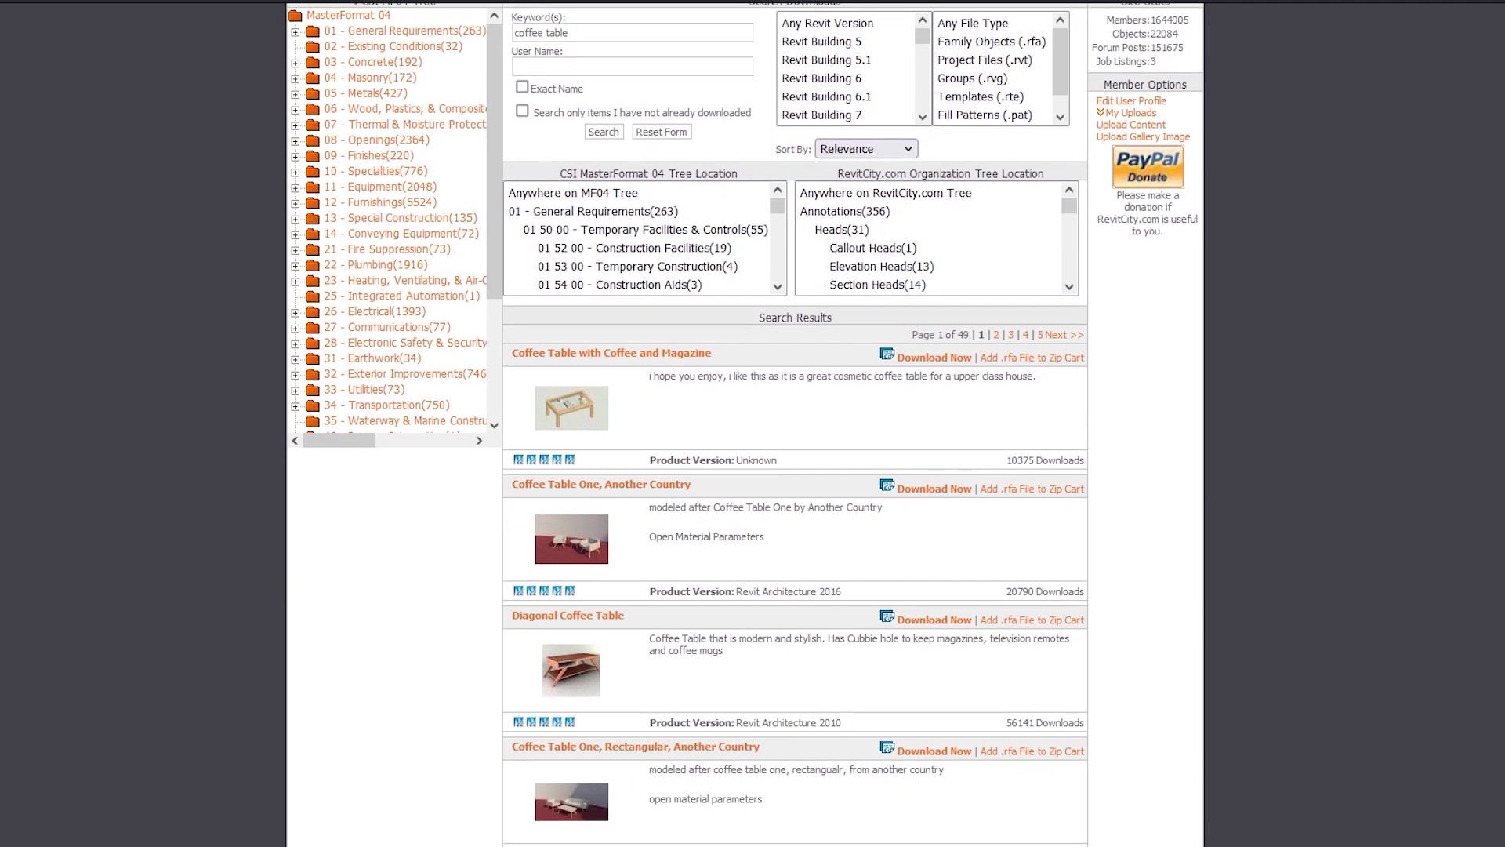
scroll(795, 424, down, 10)
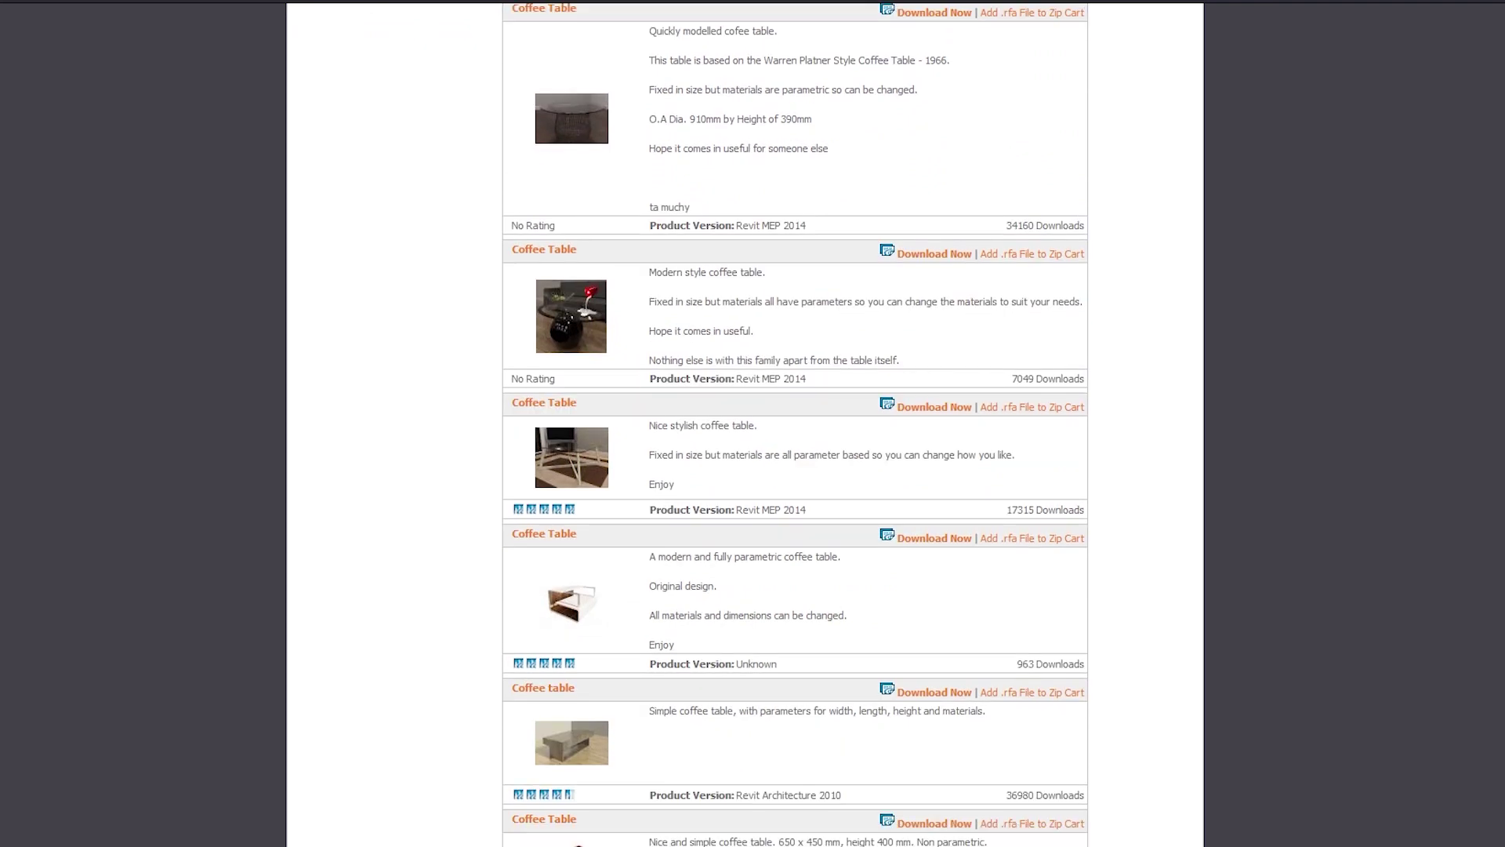
scroll(795, 424, down, 9)
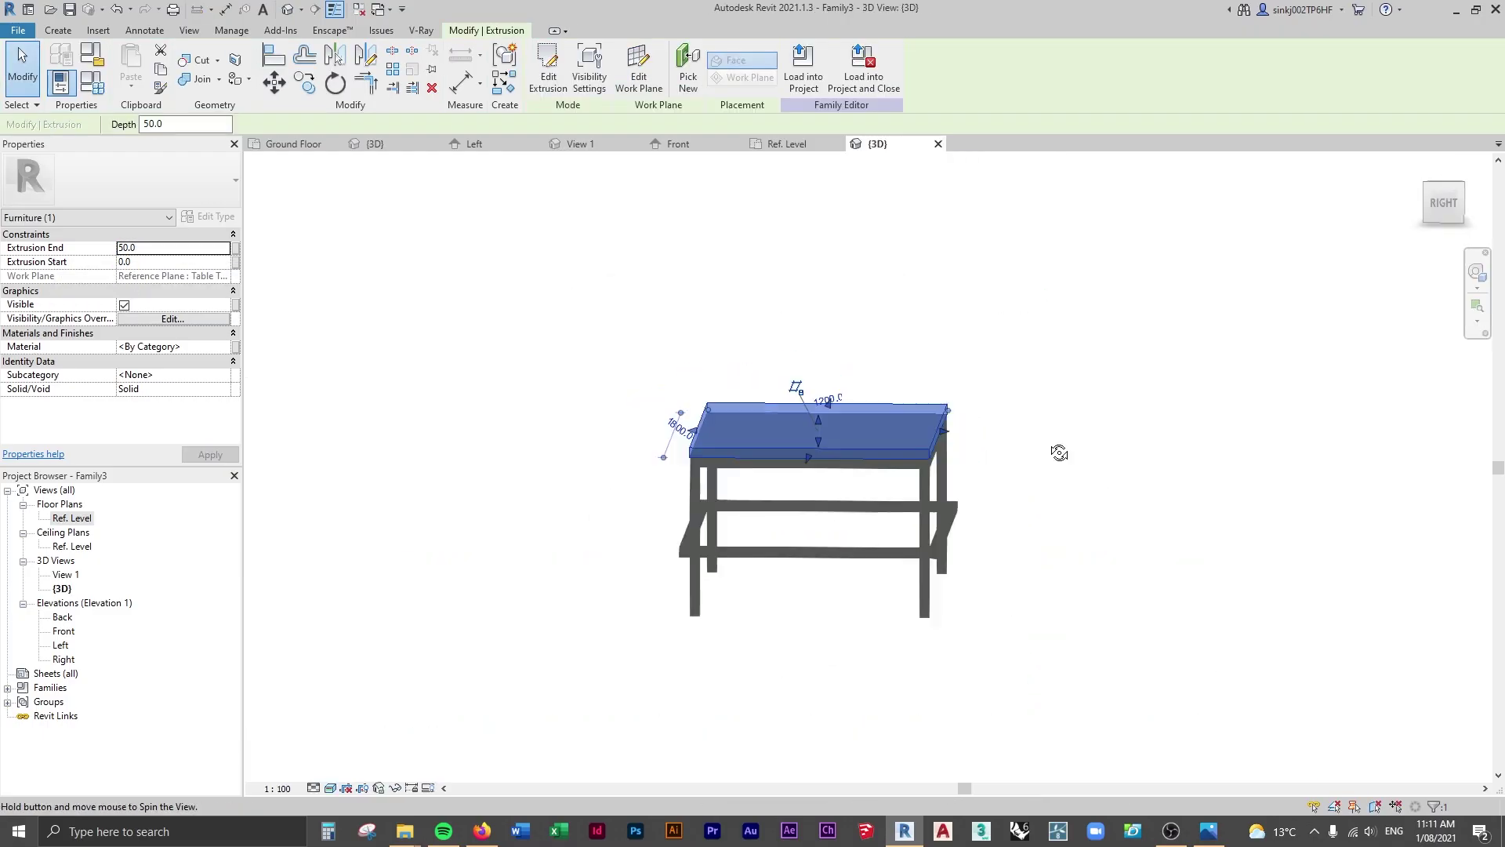
Orbit the coffee table family's 3D view to an isometric angle.
shift+middle_drag(1059, 452, 980, 376)
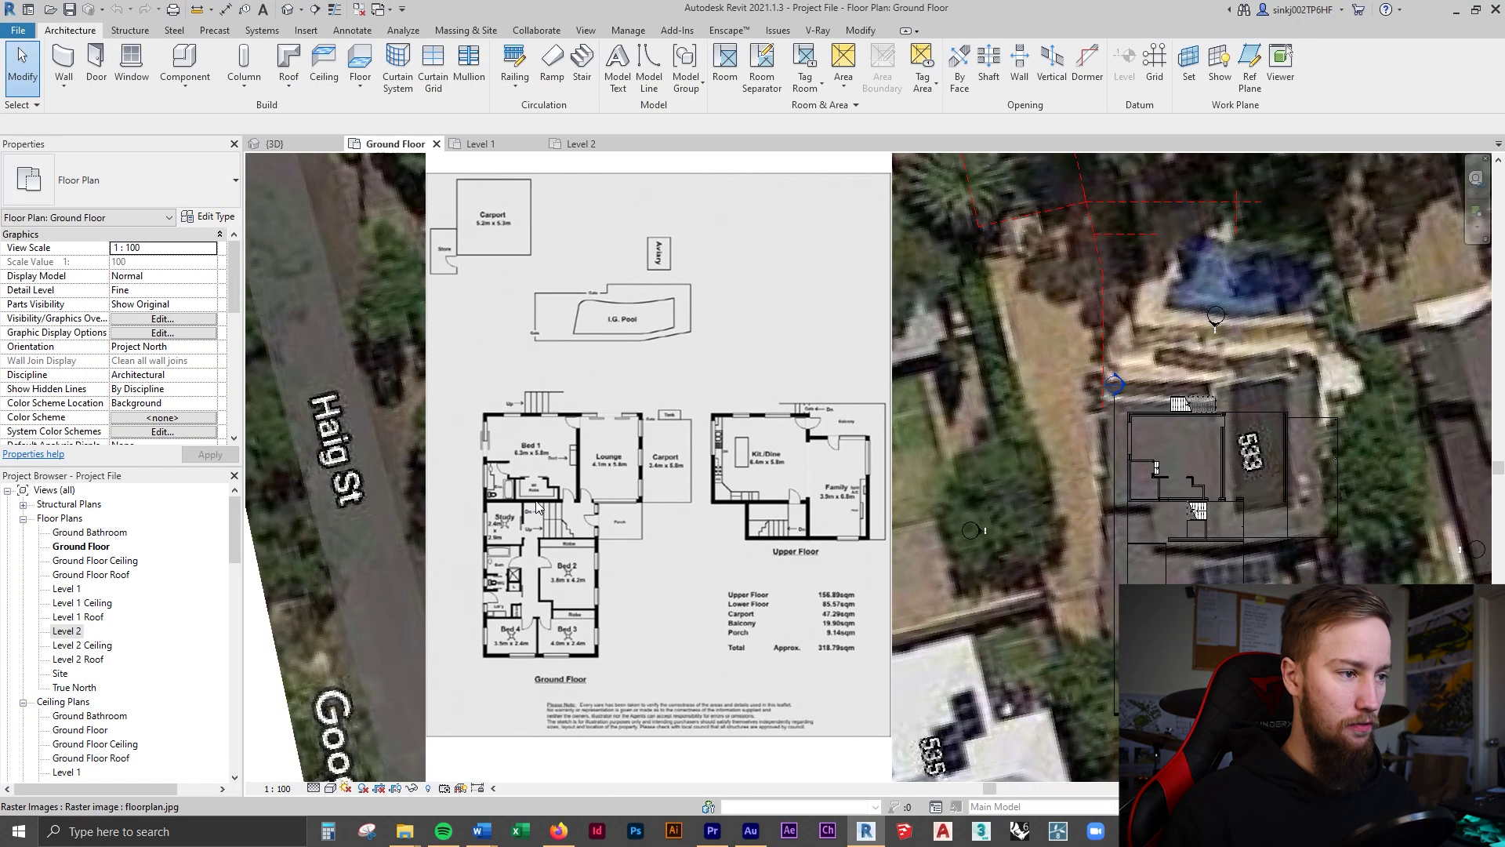
scroll(537, 508, up, 2)
scroll(601, 442, down, 1)
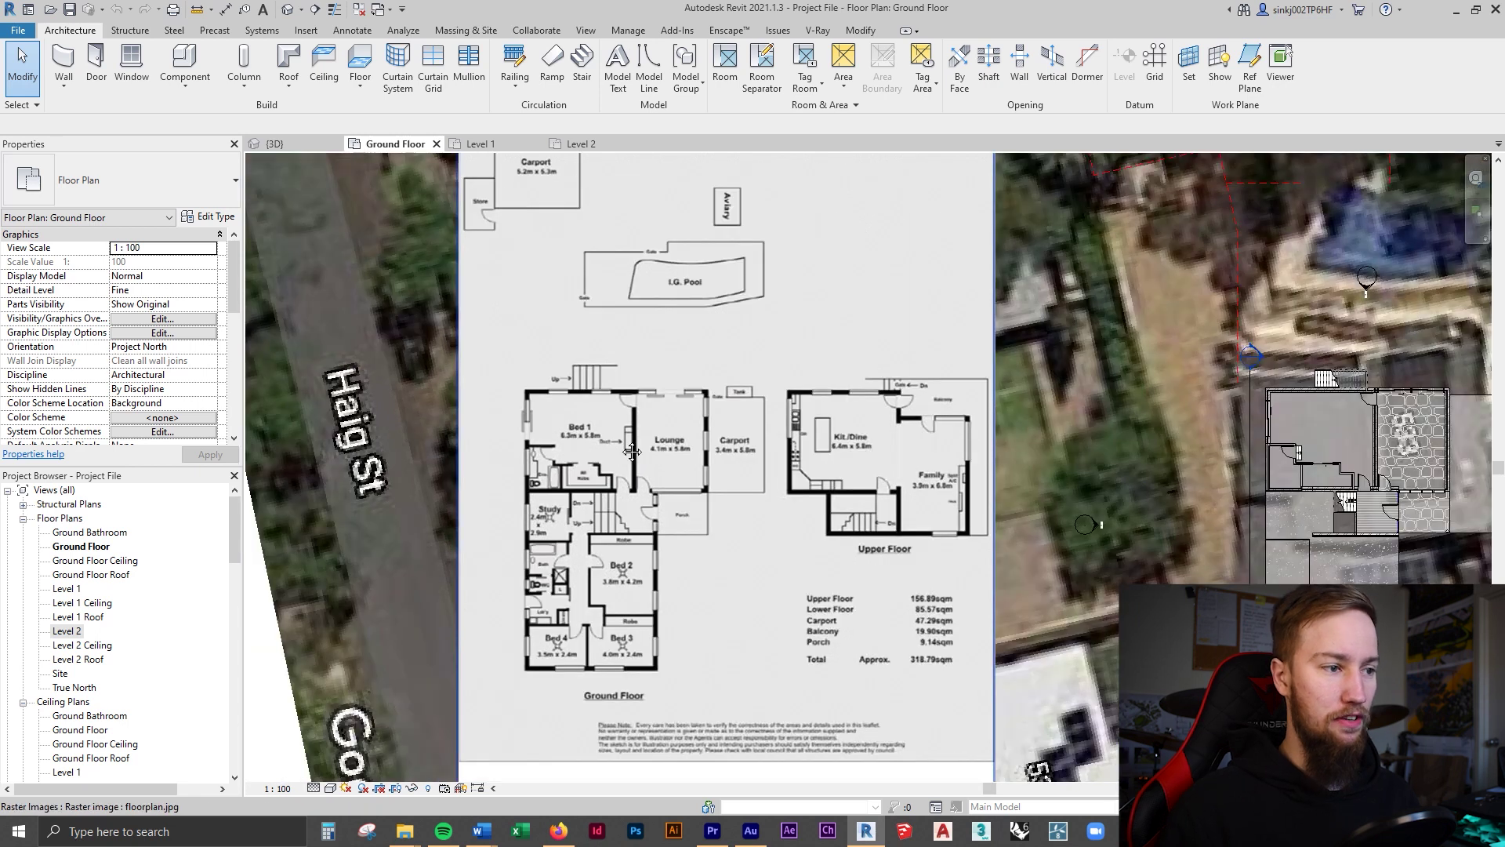
scroll(632, 451, up, 3)
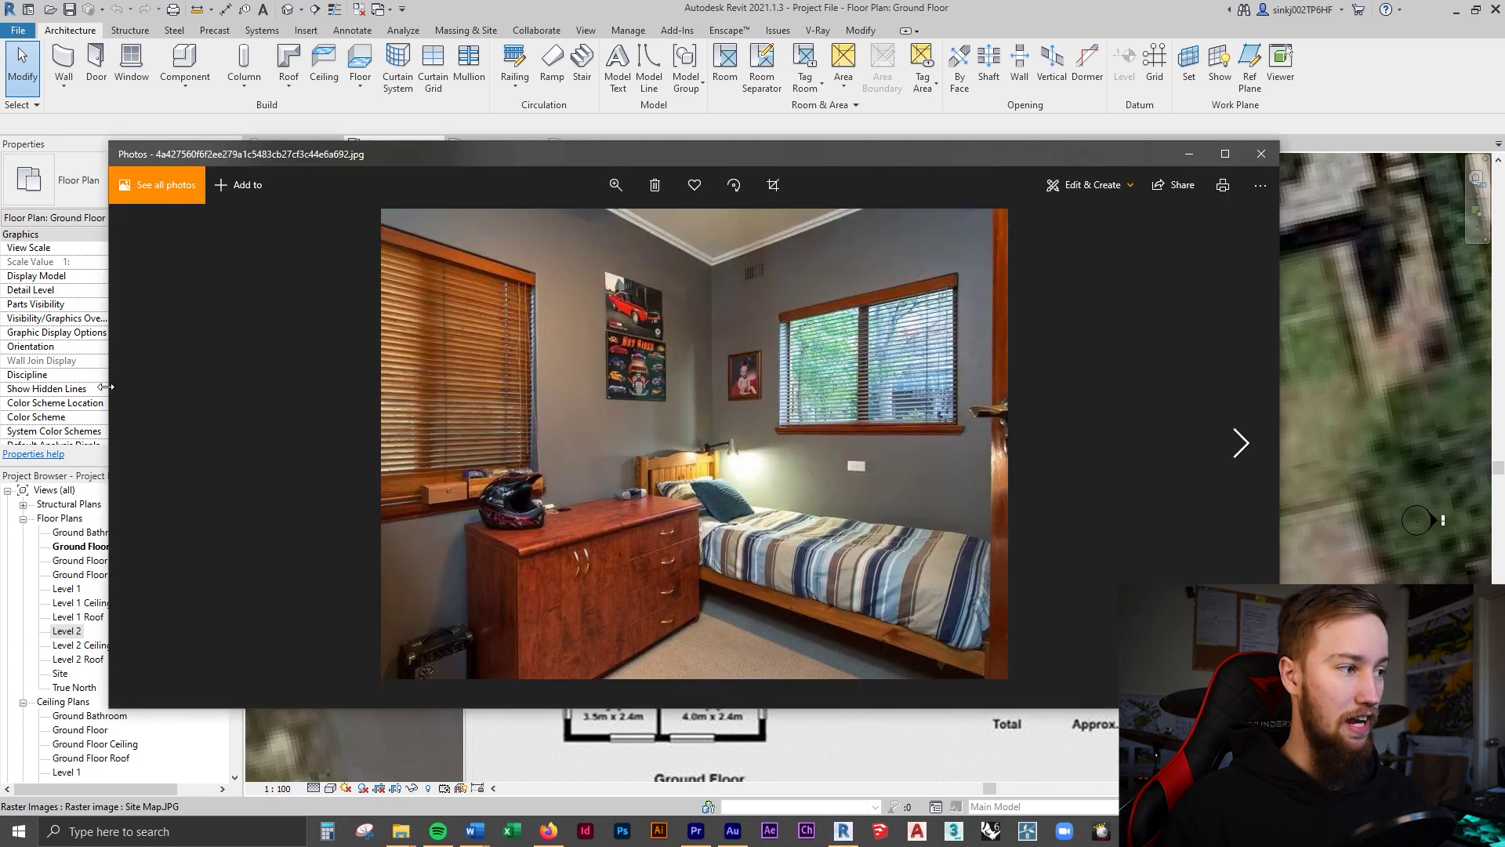
drag(113, 412, 636, 442)
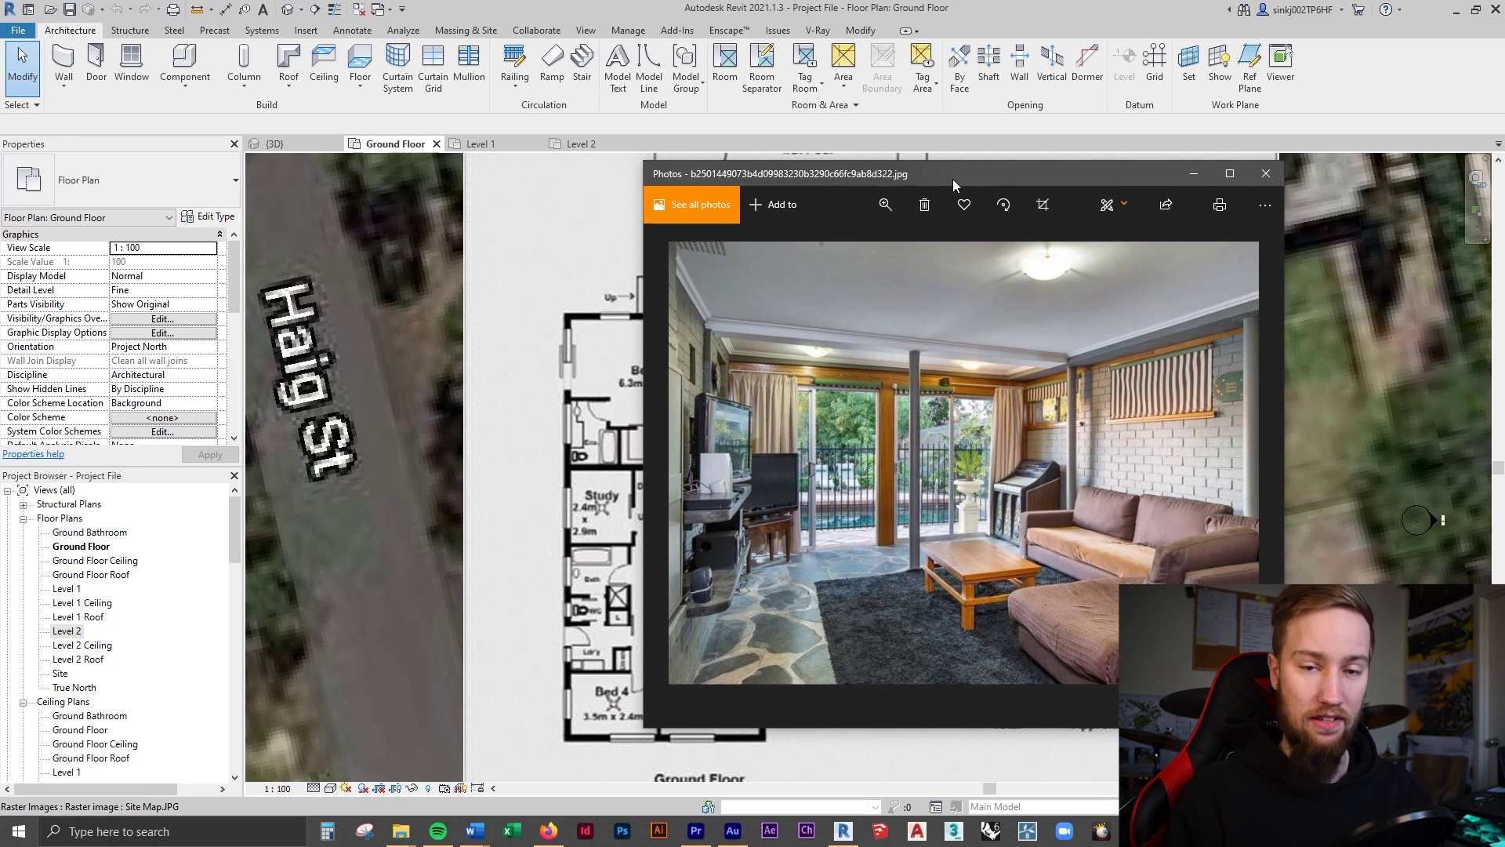
key(alt+F4)
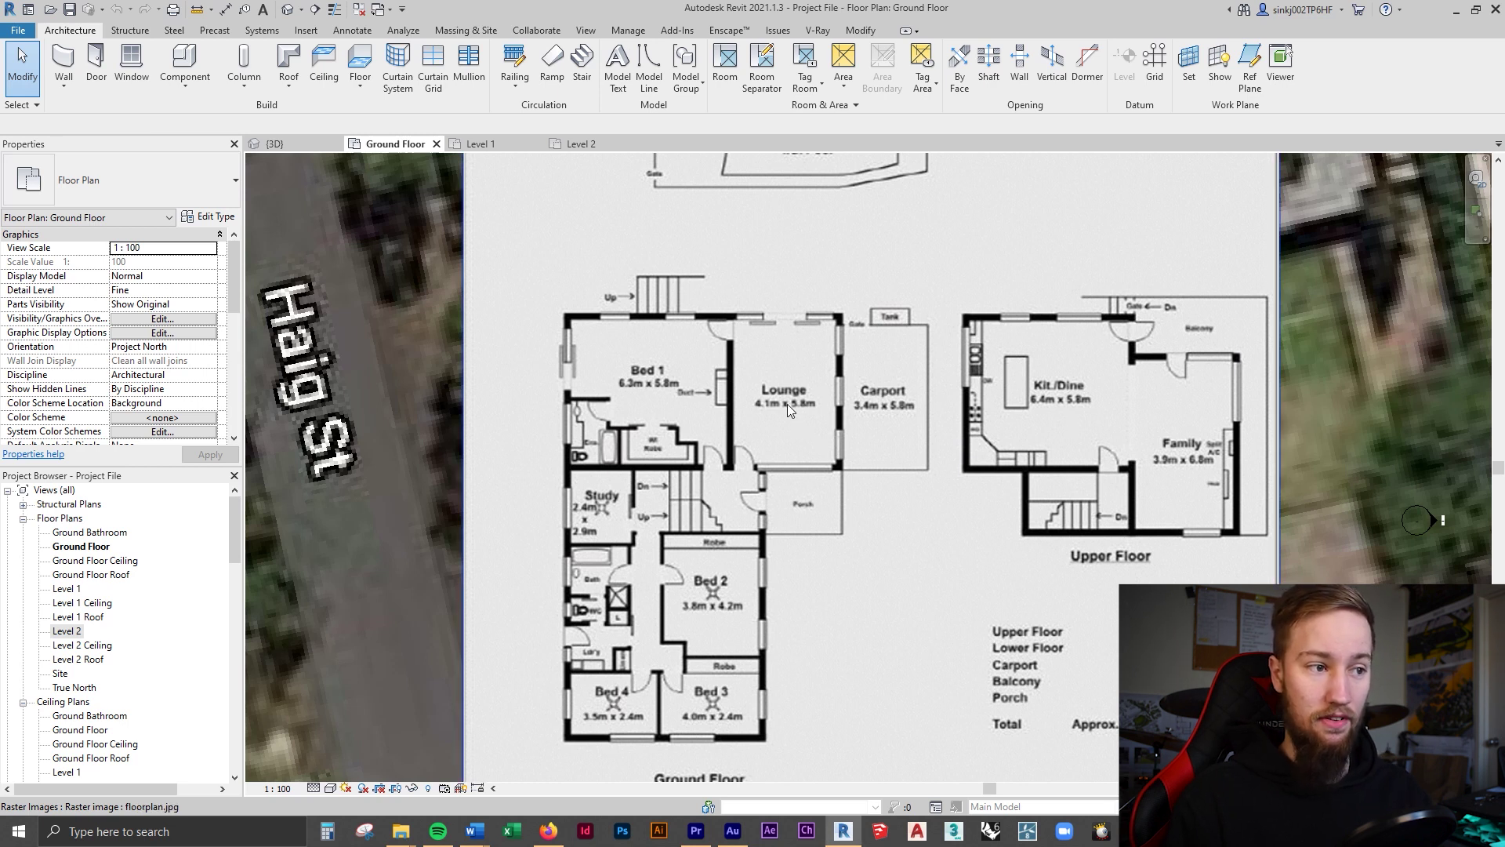
Zoom the Ground Floor plan to the Lounge and Kit./Dine rooms and show the Enscape ribbon.
scroll(789, 397, up, 4)
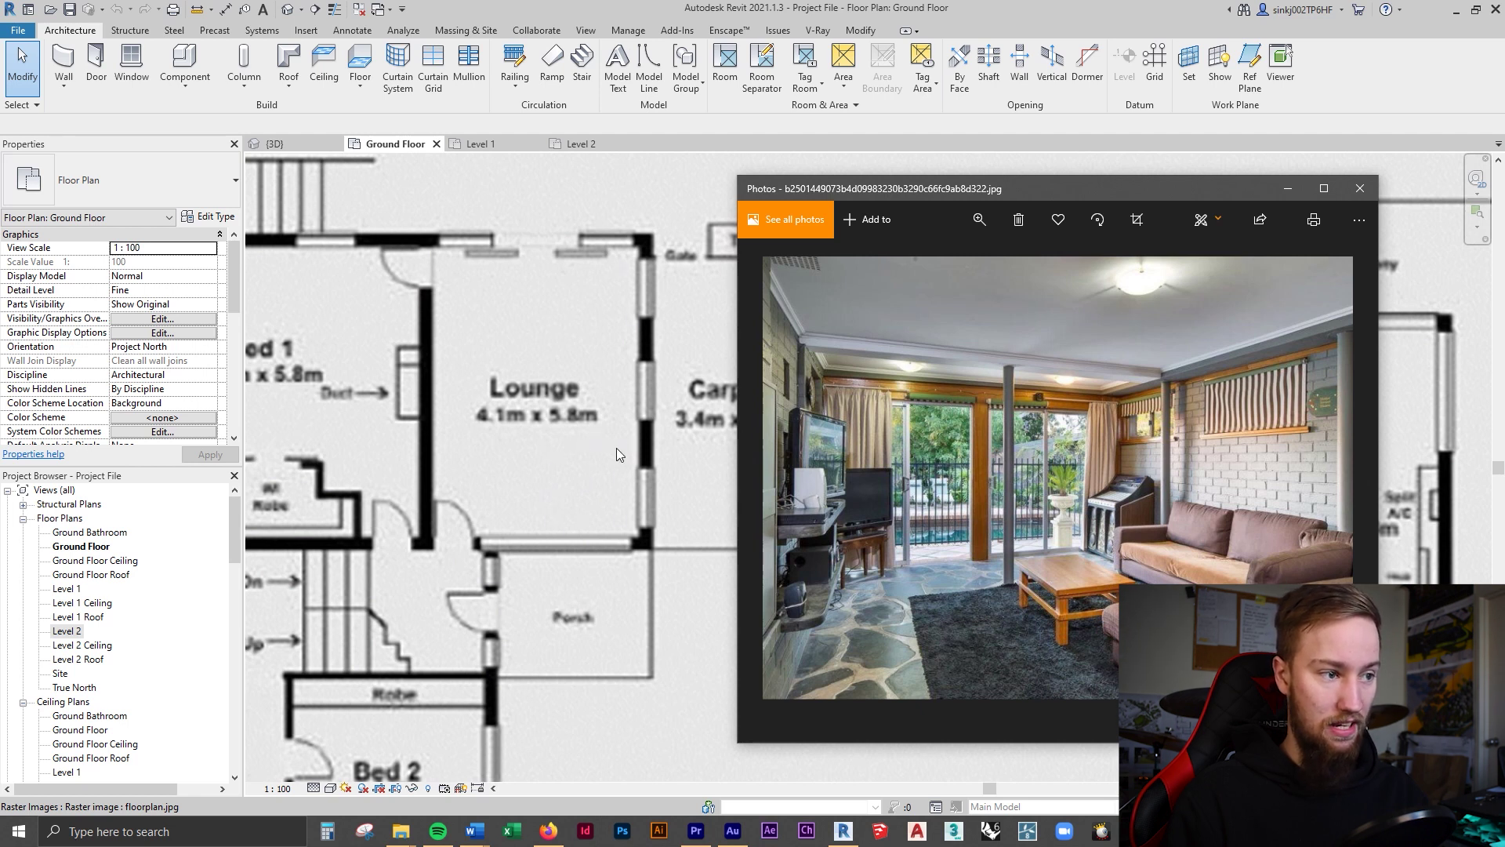
click(463, 8)
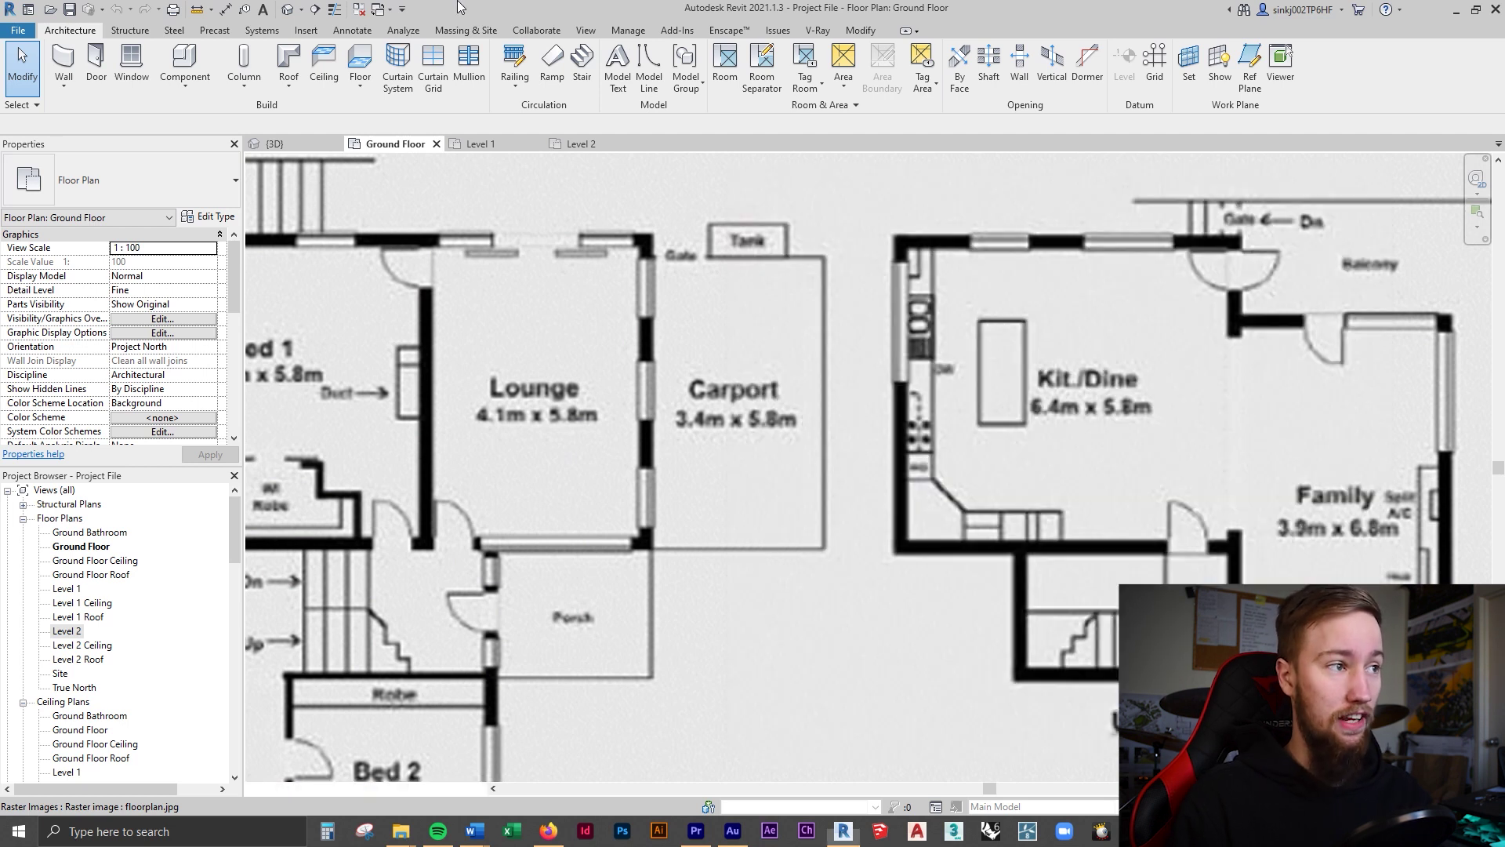
click(733, 31)
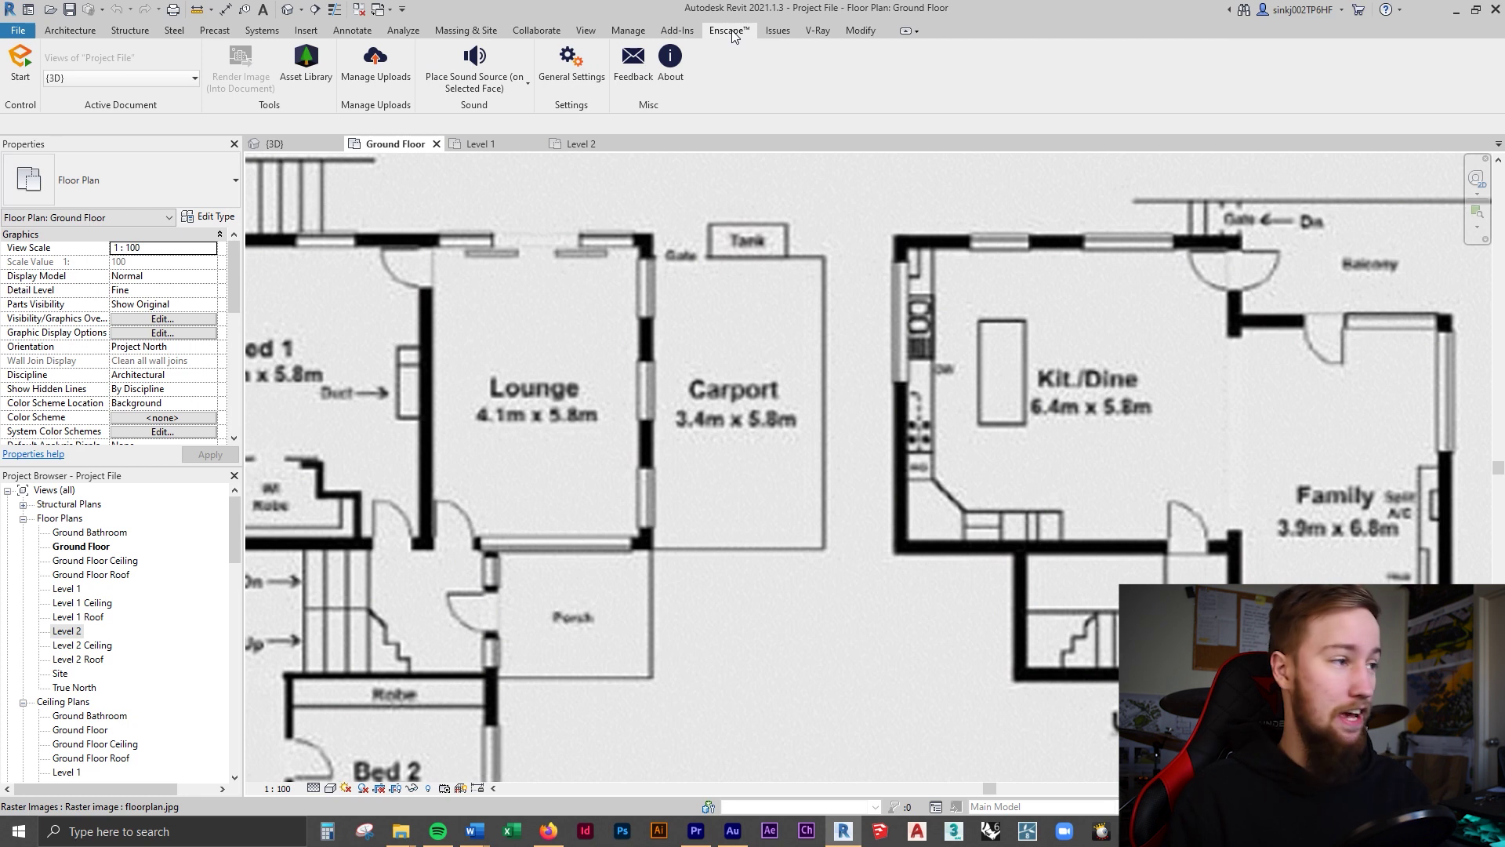
click(307, 79)
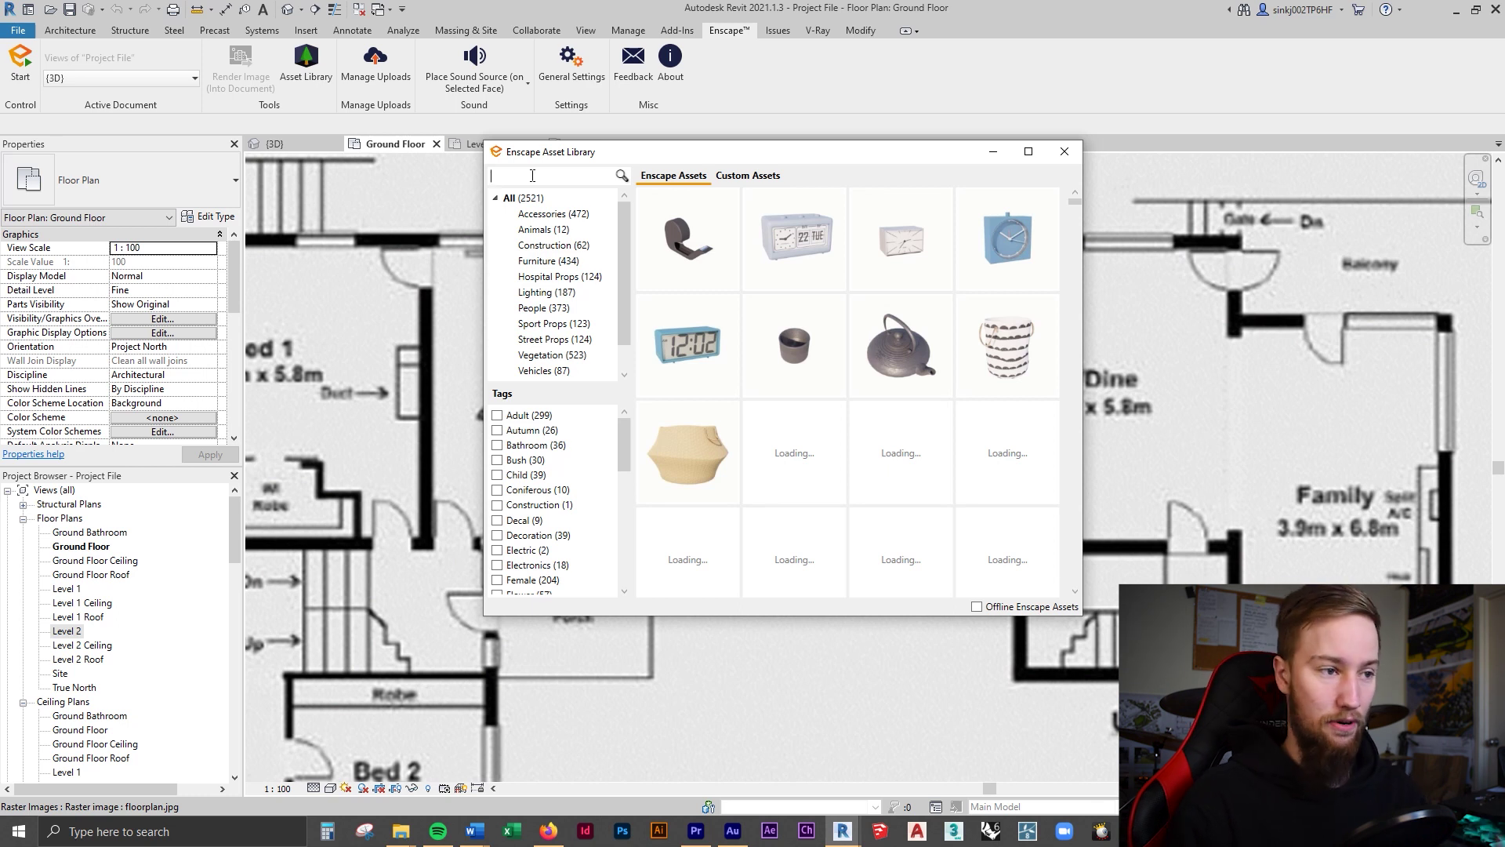
text(ounge)
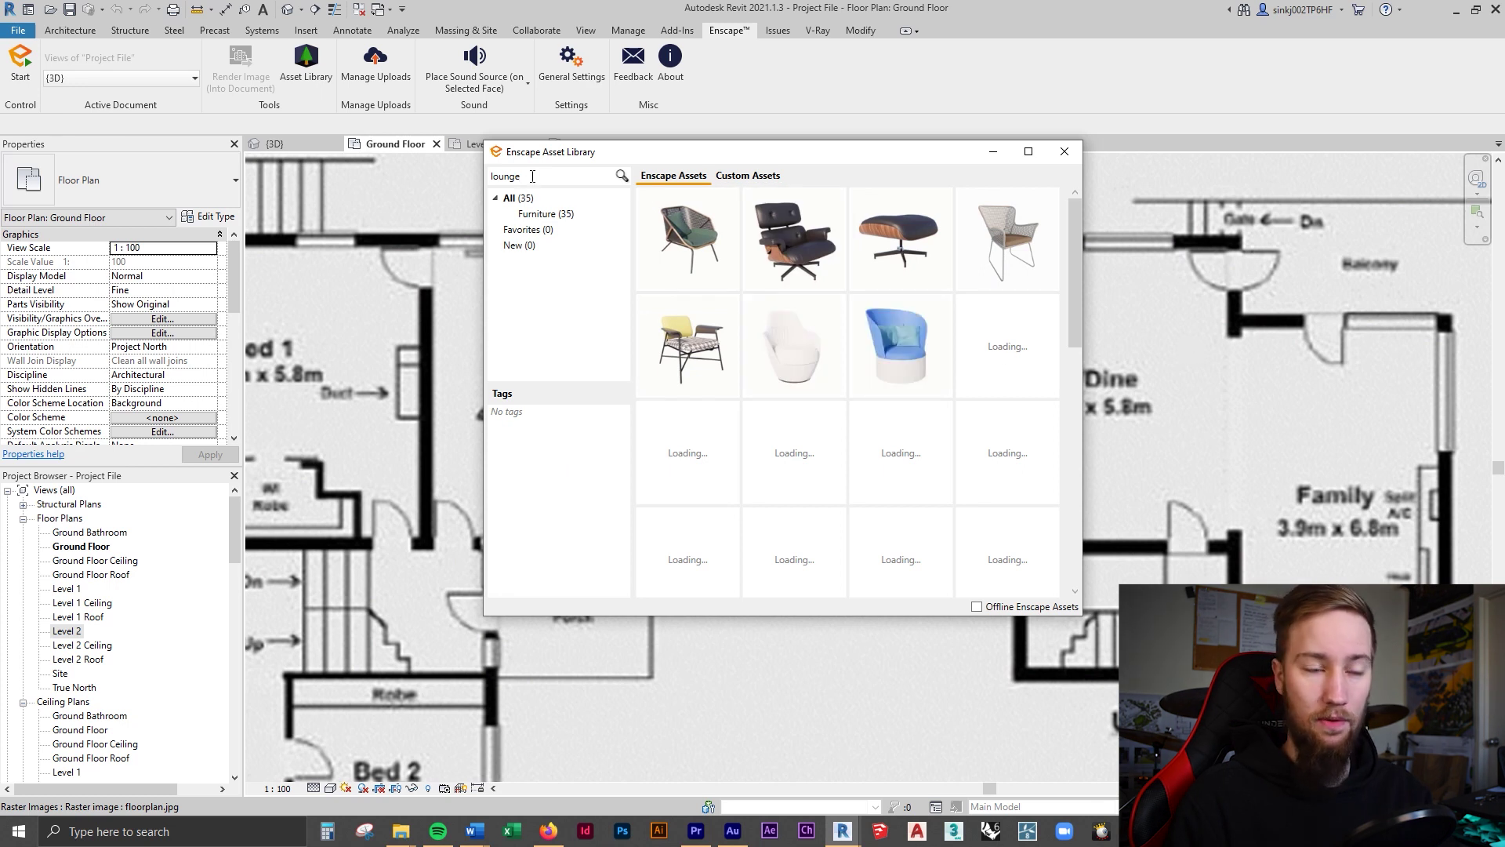
scroll(853, 386, down, 5)
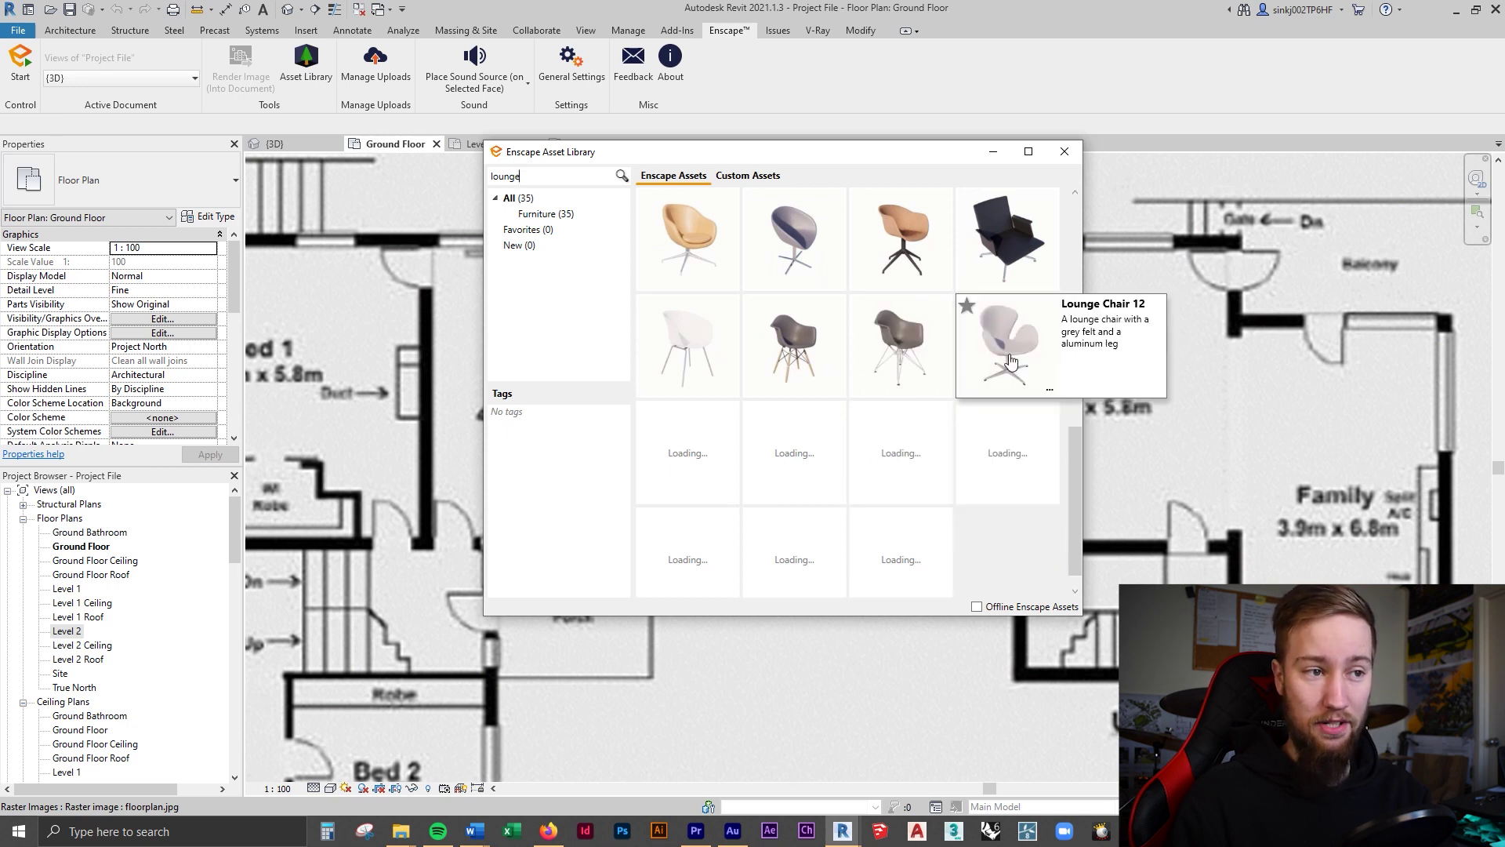
mouse_move(798, 497)
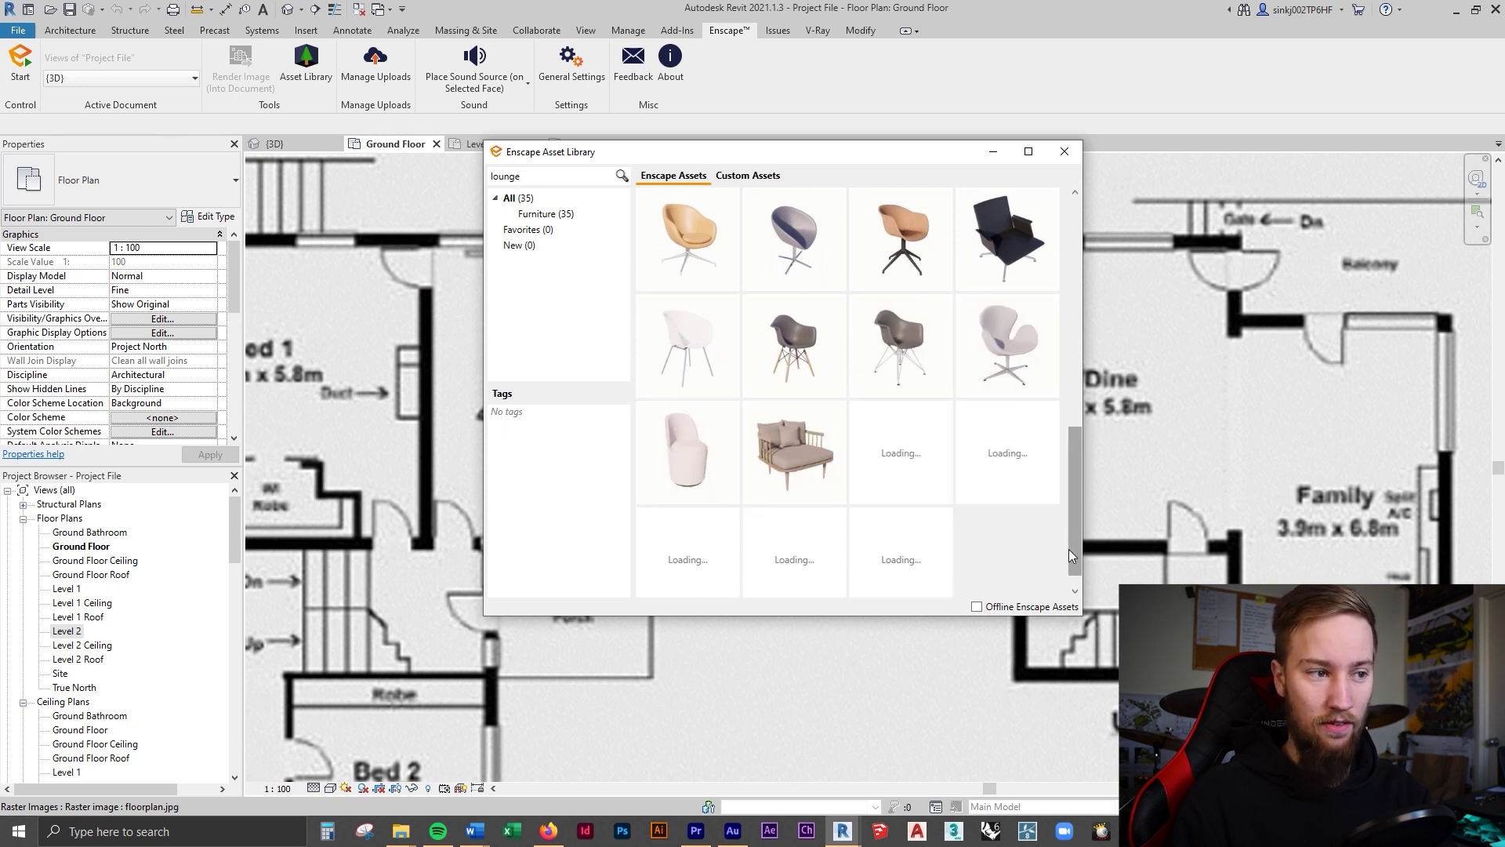
scroll(1062, 591, down, 1)
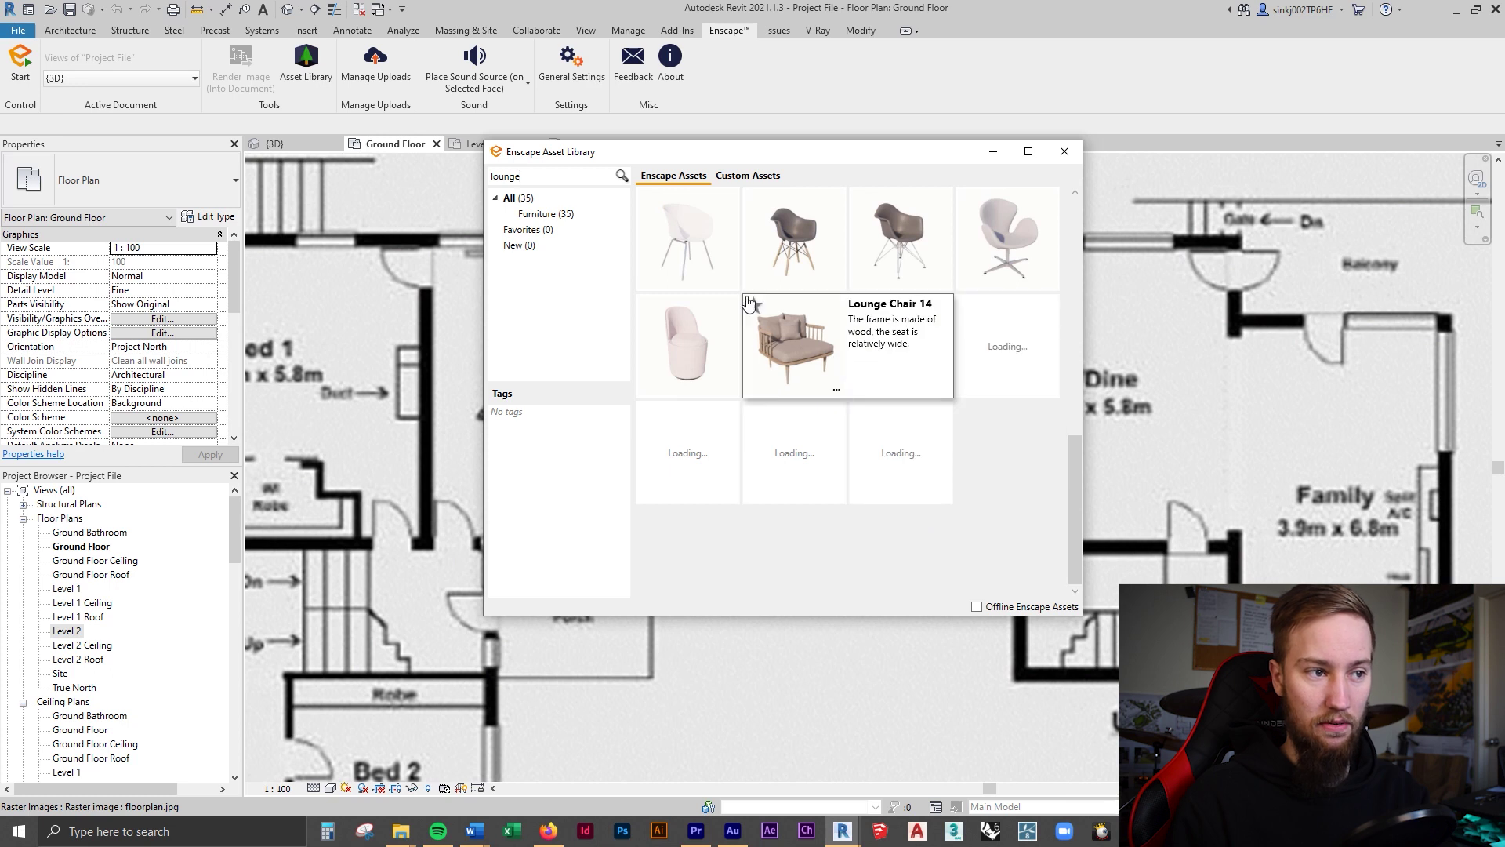
mouse_move(905, 238)
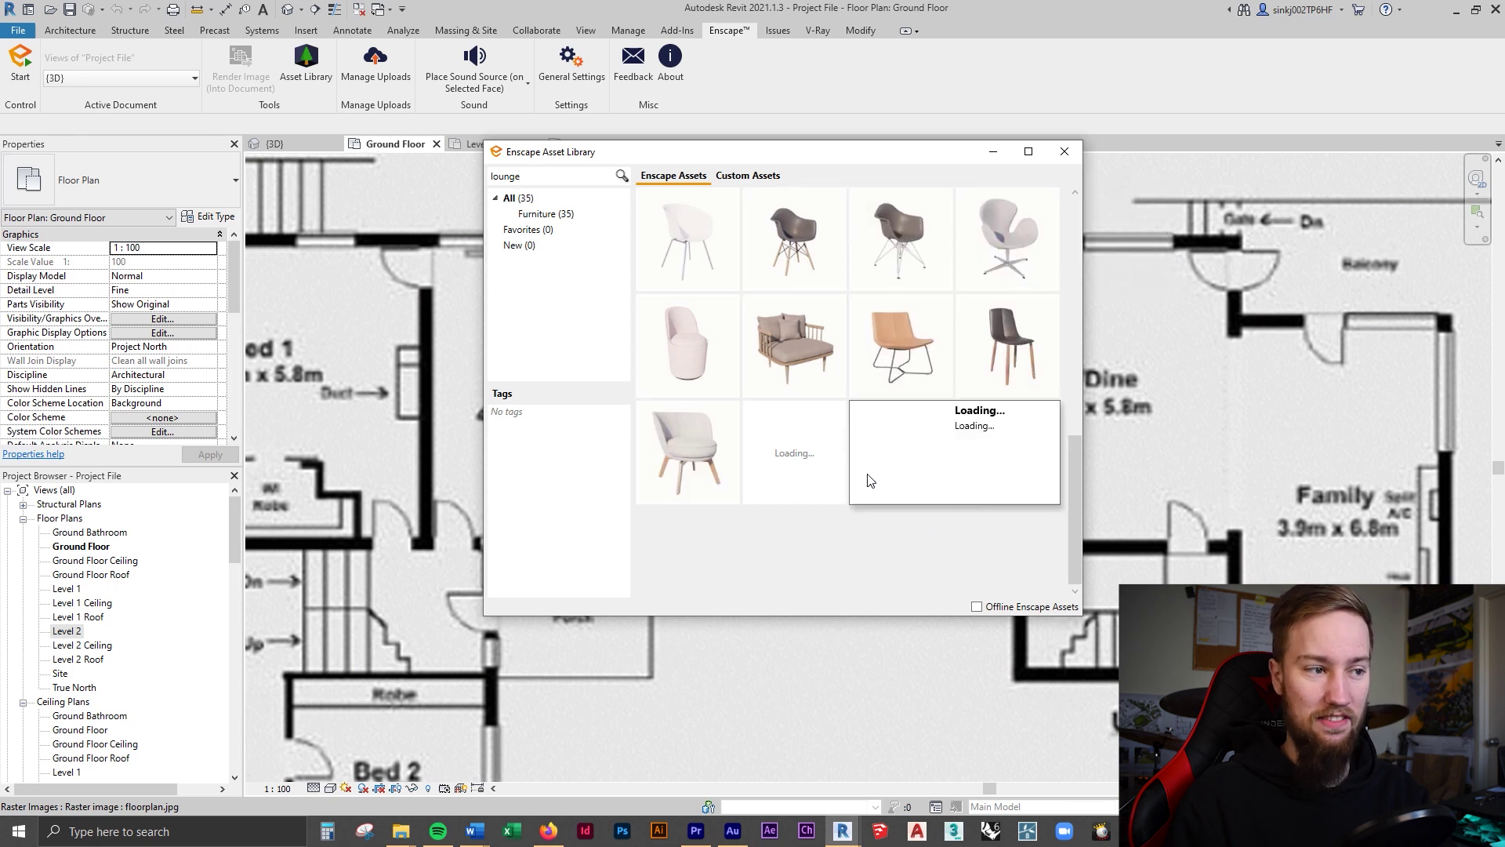
double_click(554, 182)
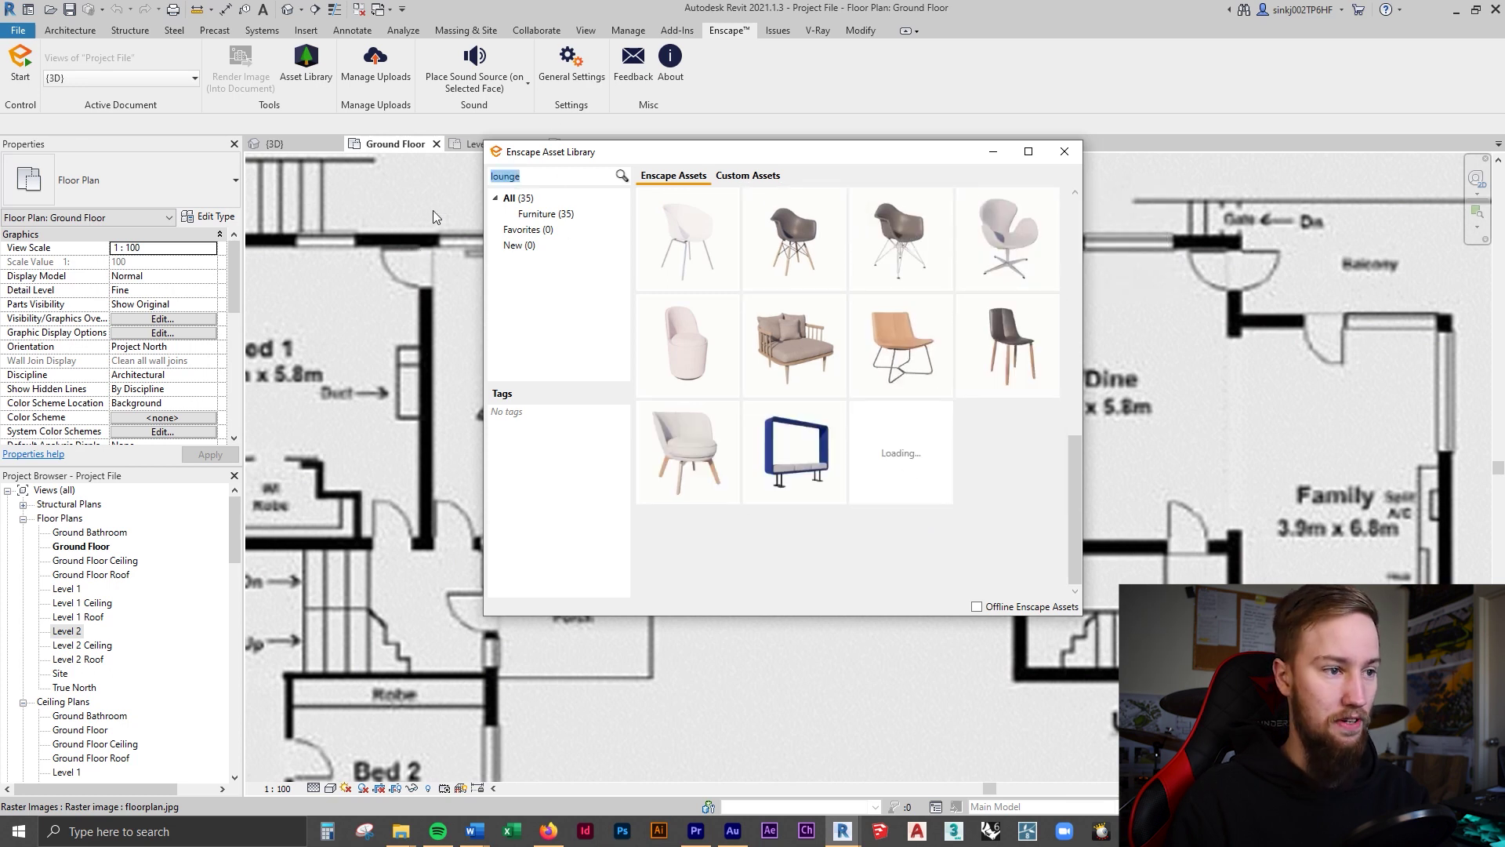
text(c)
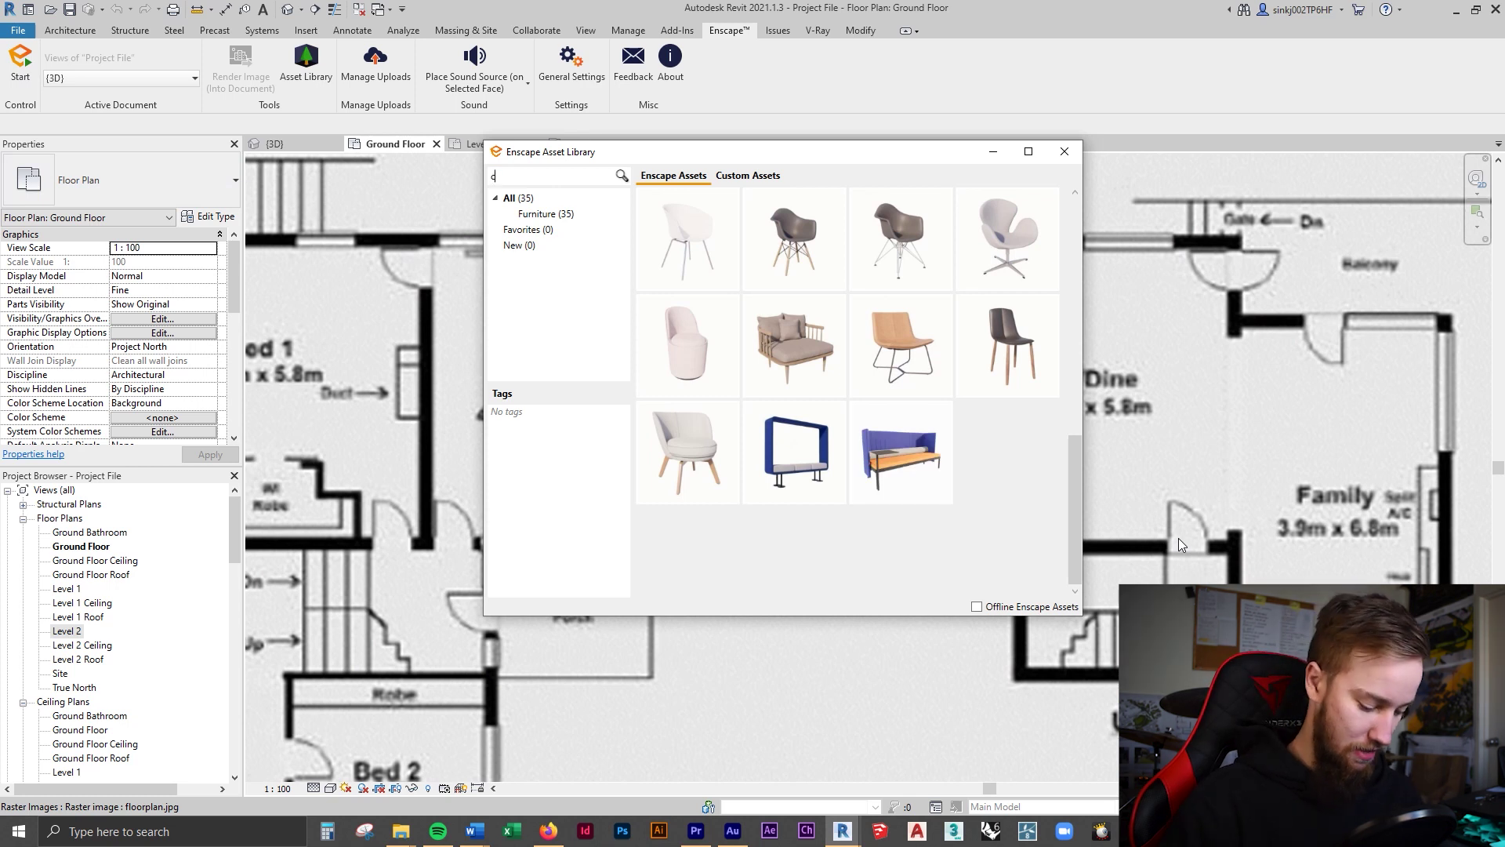
text(ouch)
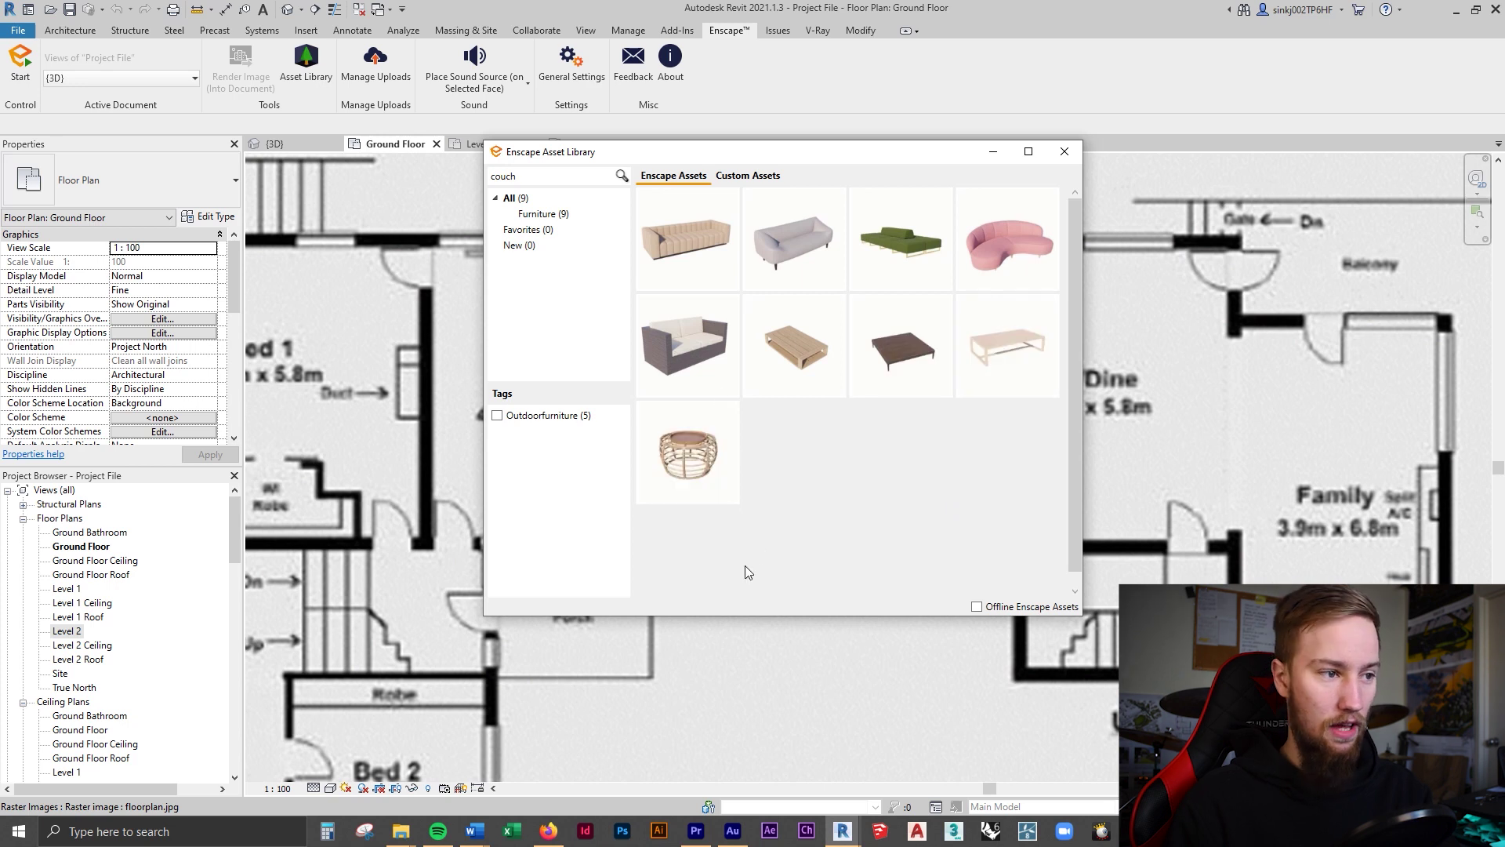
Close the asset library and start Place a Component, choosing to load a new family.
click(352, 149)
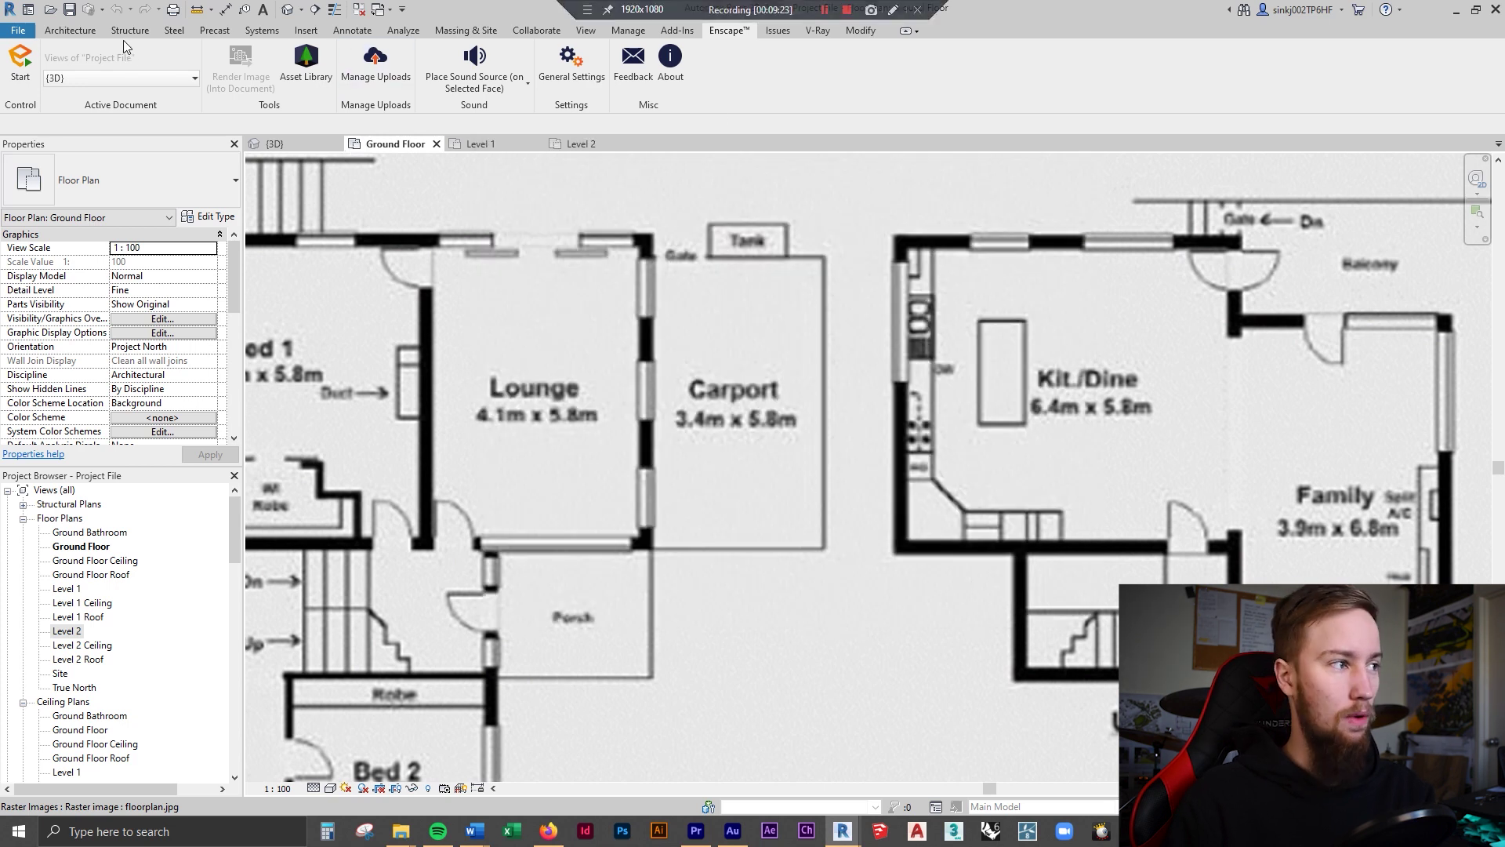
click(57, 31)
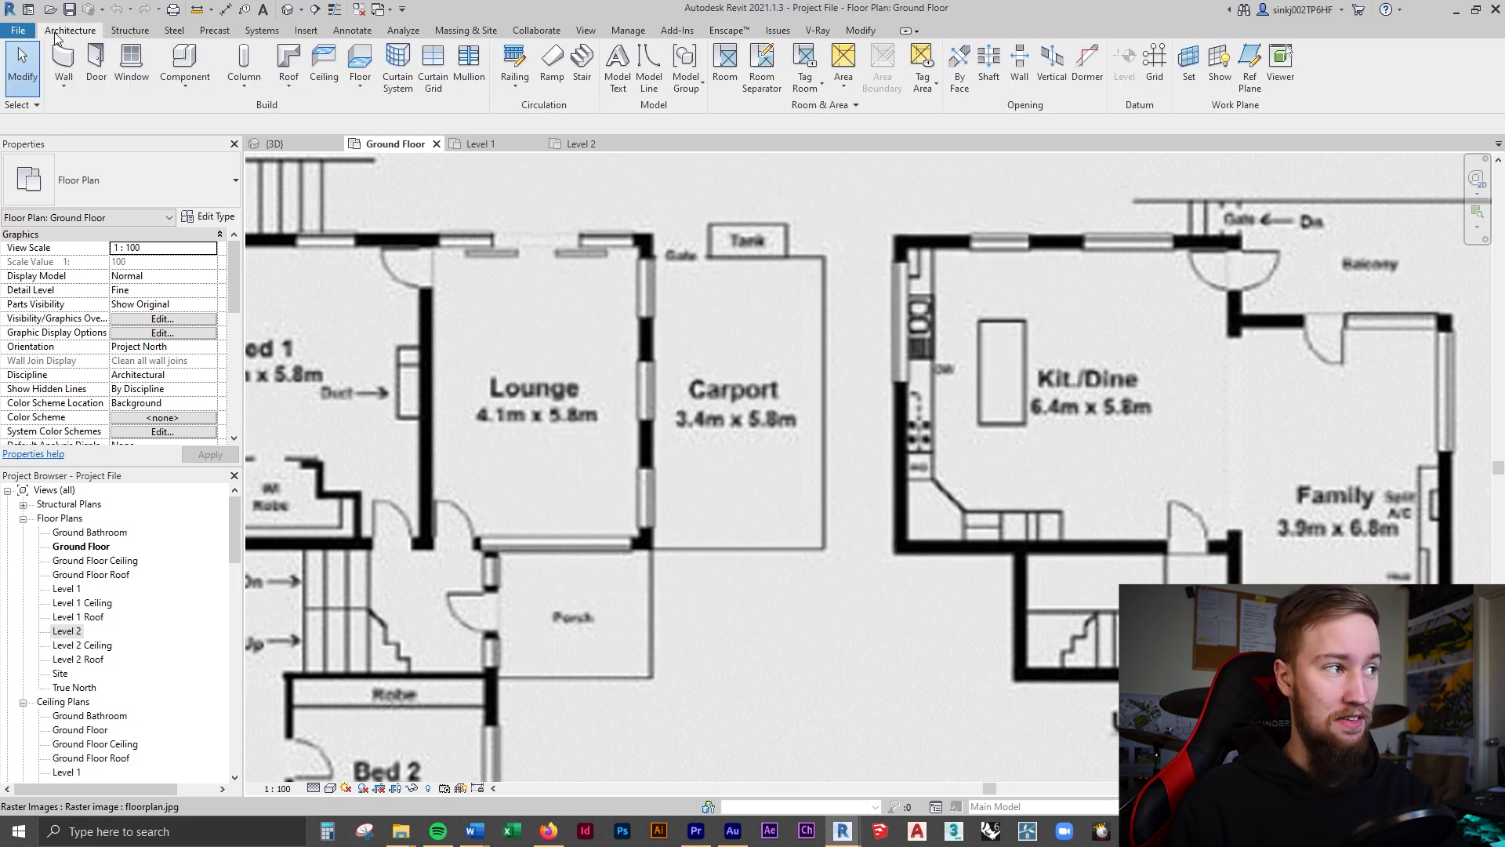
click(182, 86)
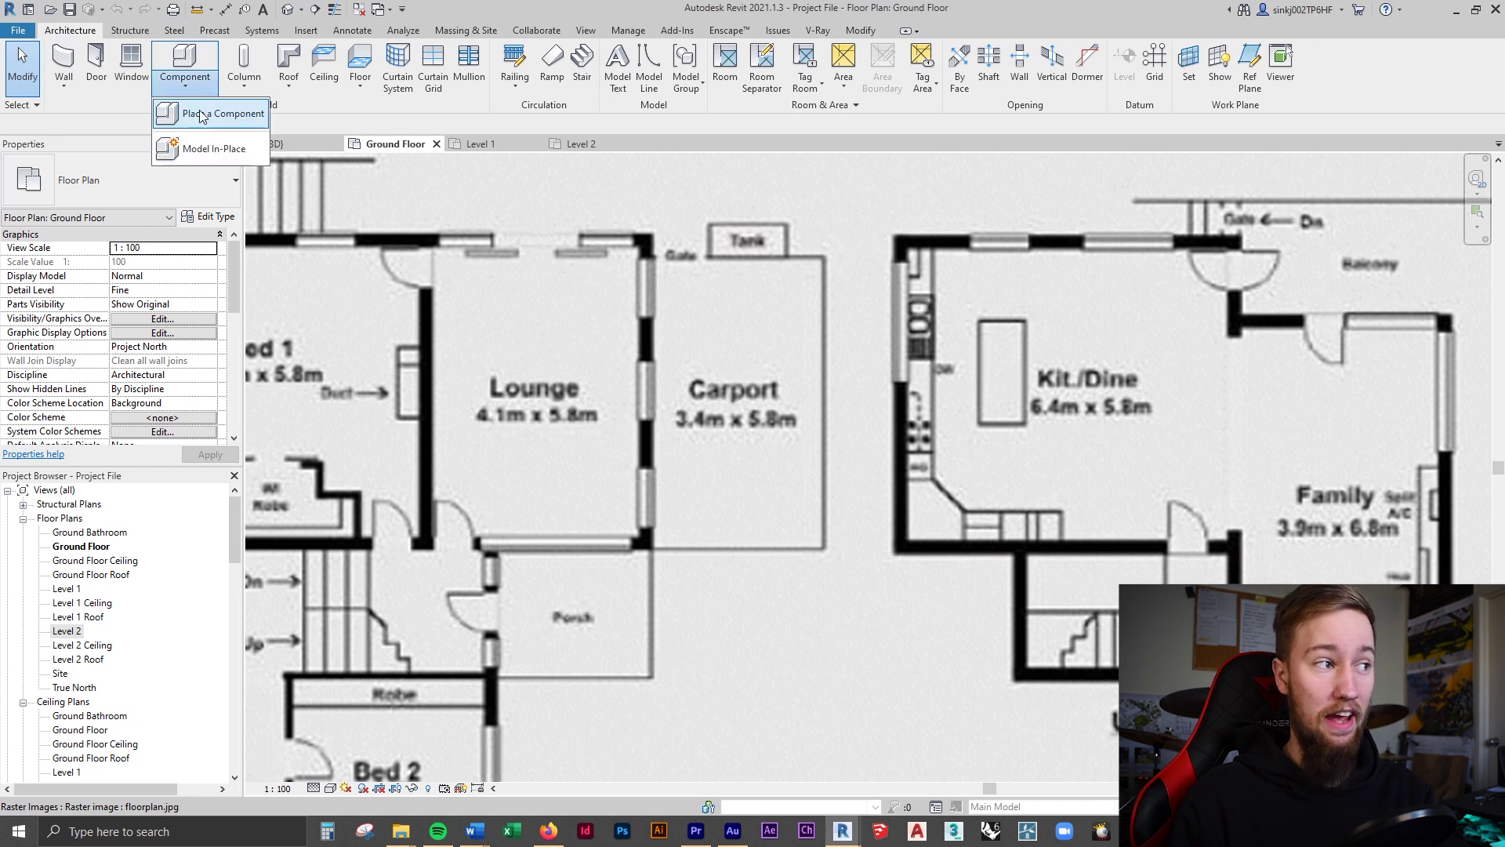
click(198, 109)
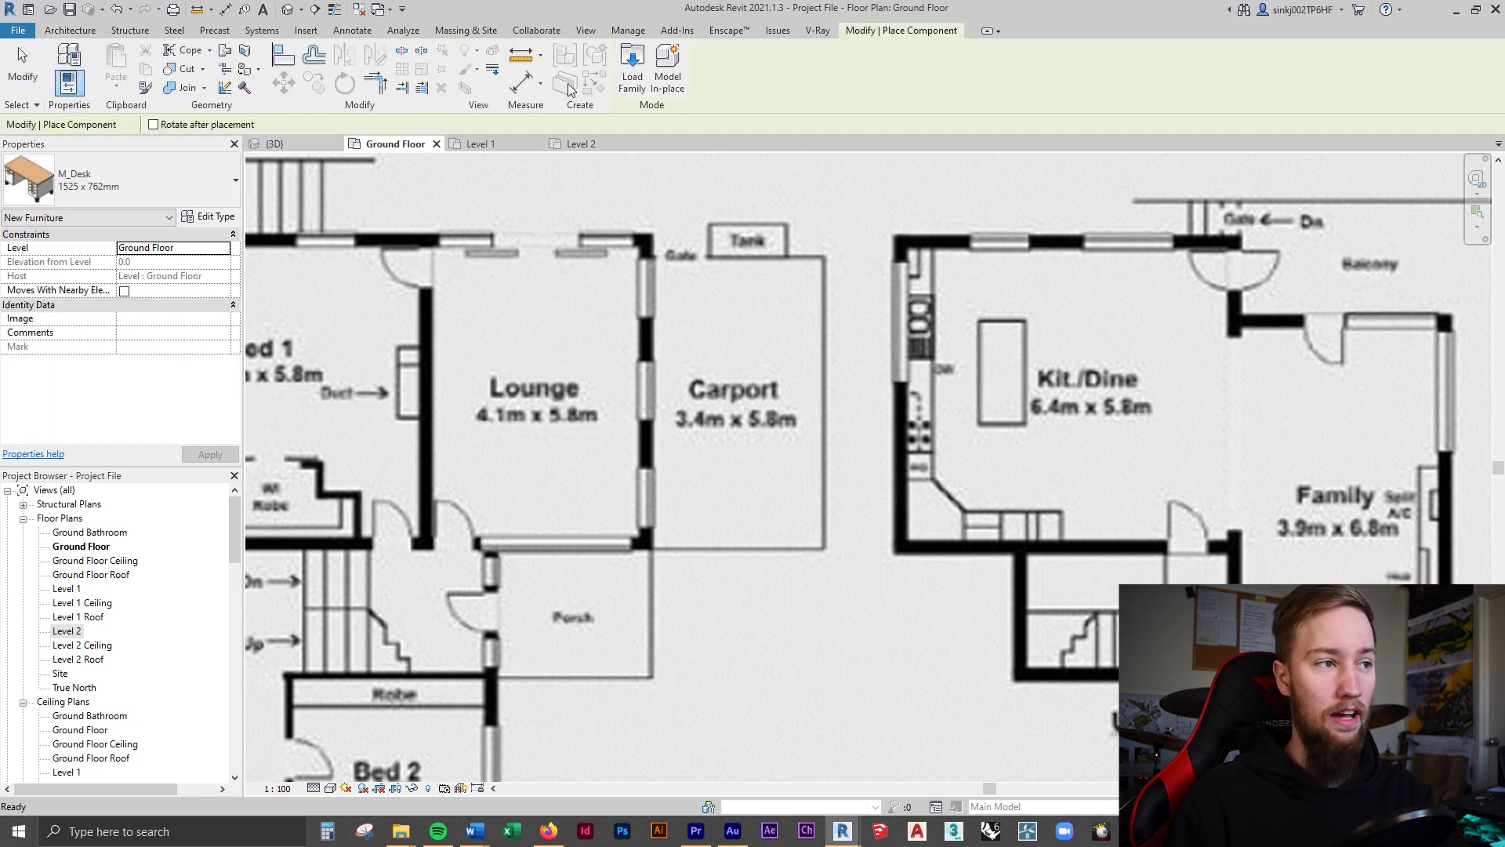
click(632, 69)
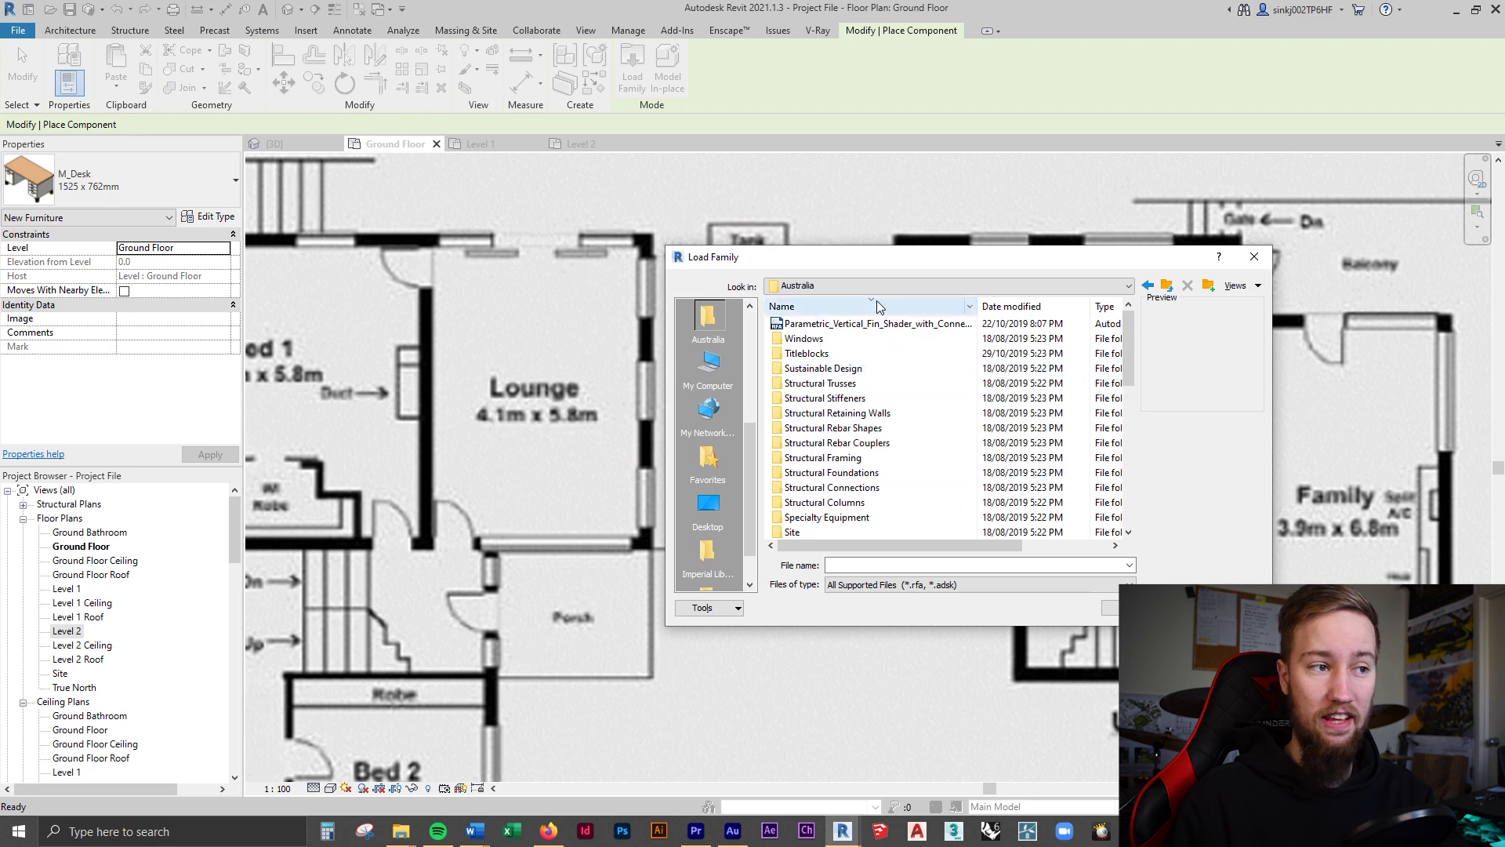
Open the Furniture library folder and preview its families, starting with TV Stand.
scroll(862, 446, down, 5)
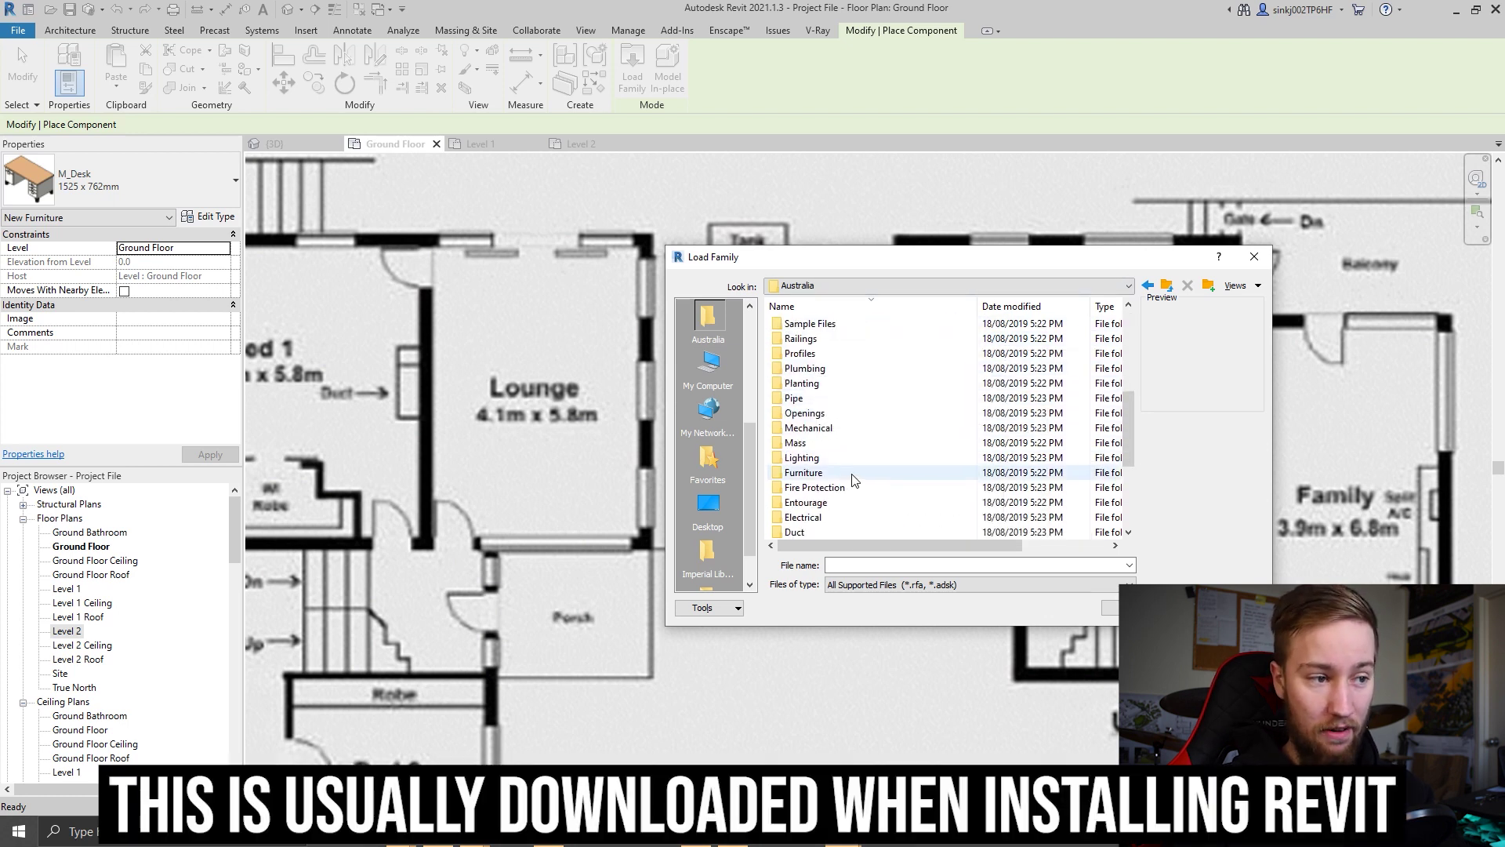
double_click(853, 473)
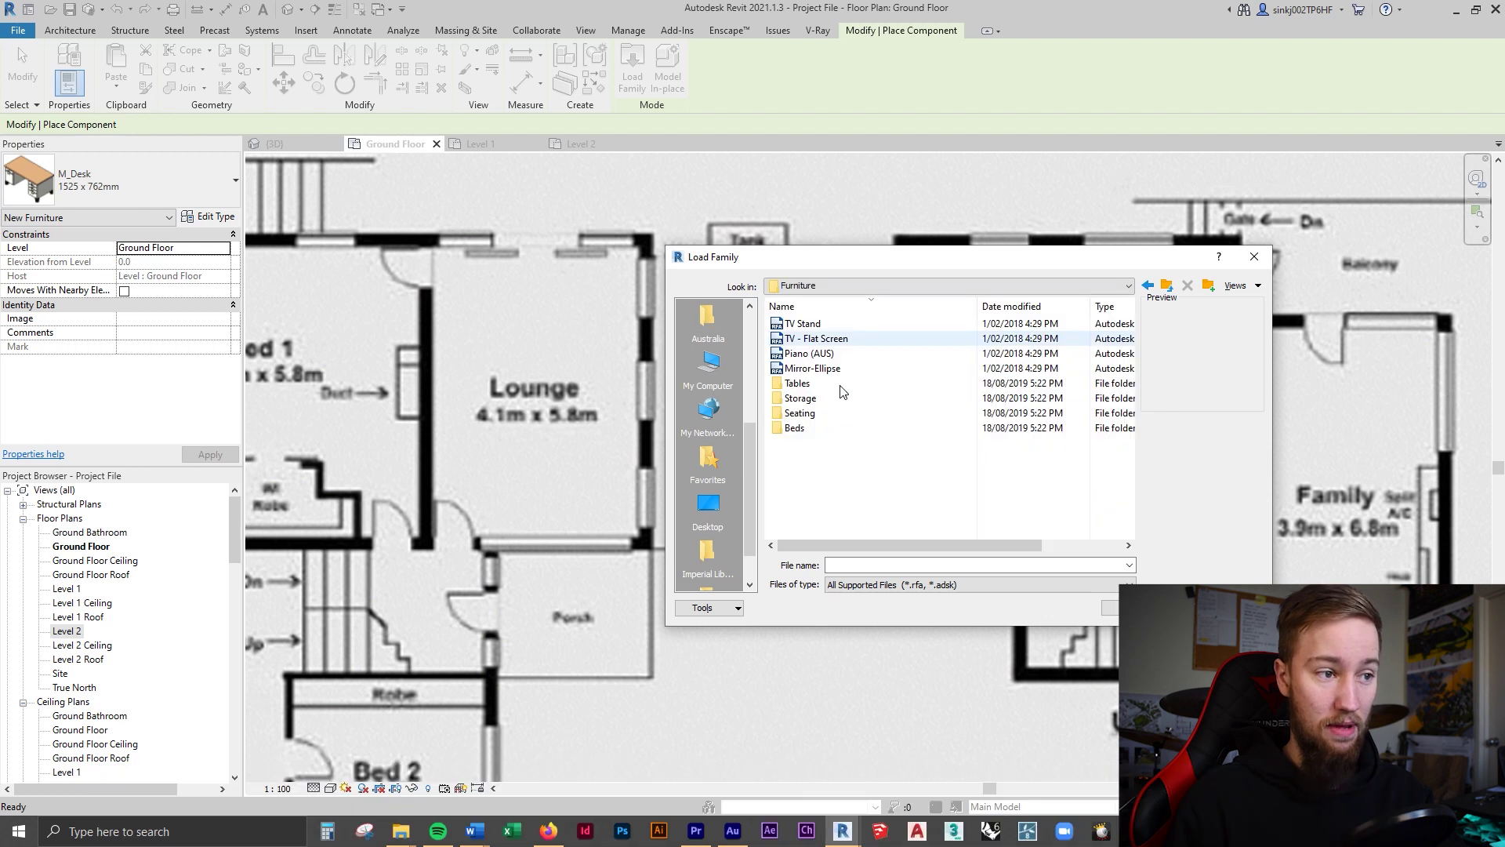
click(841, 324)
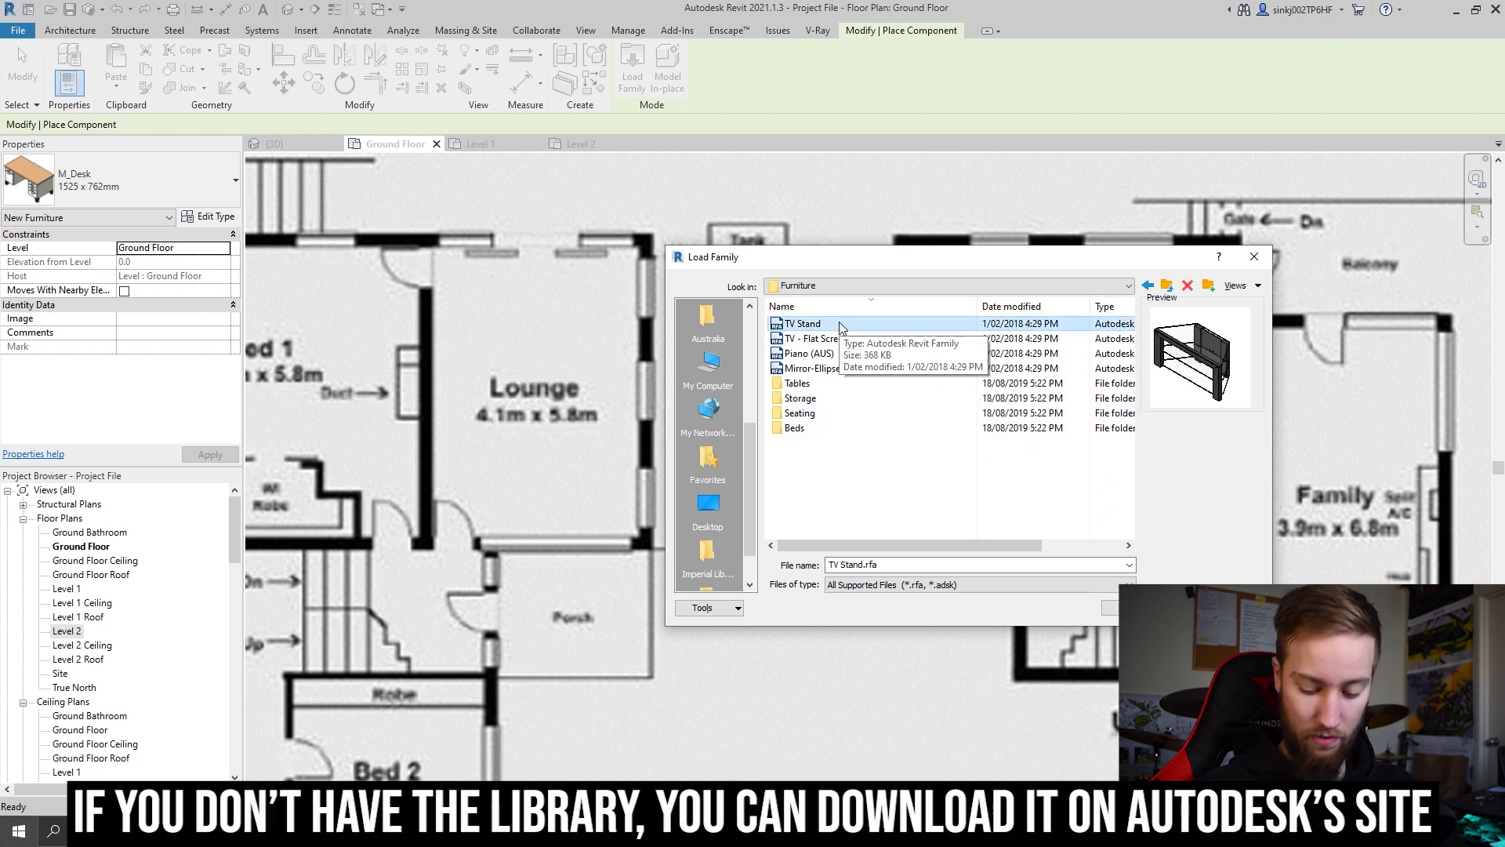
key(Down)
key(Down)
key(Down)
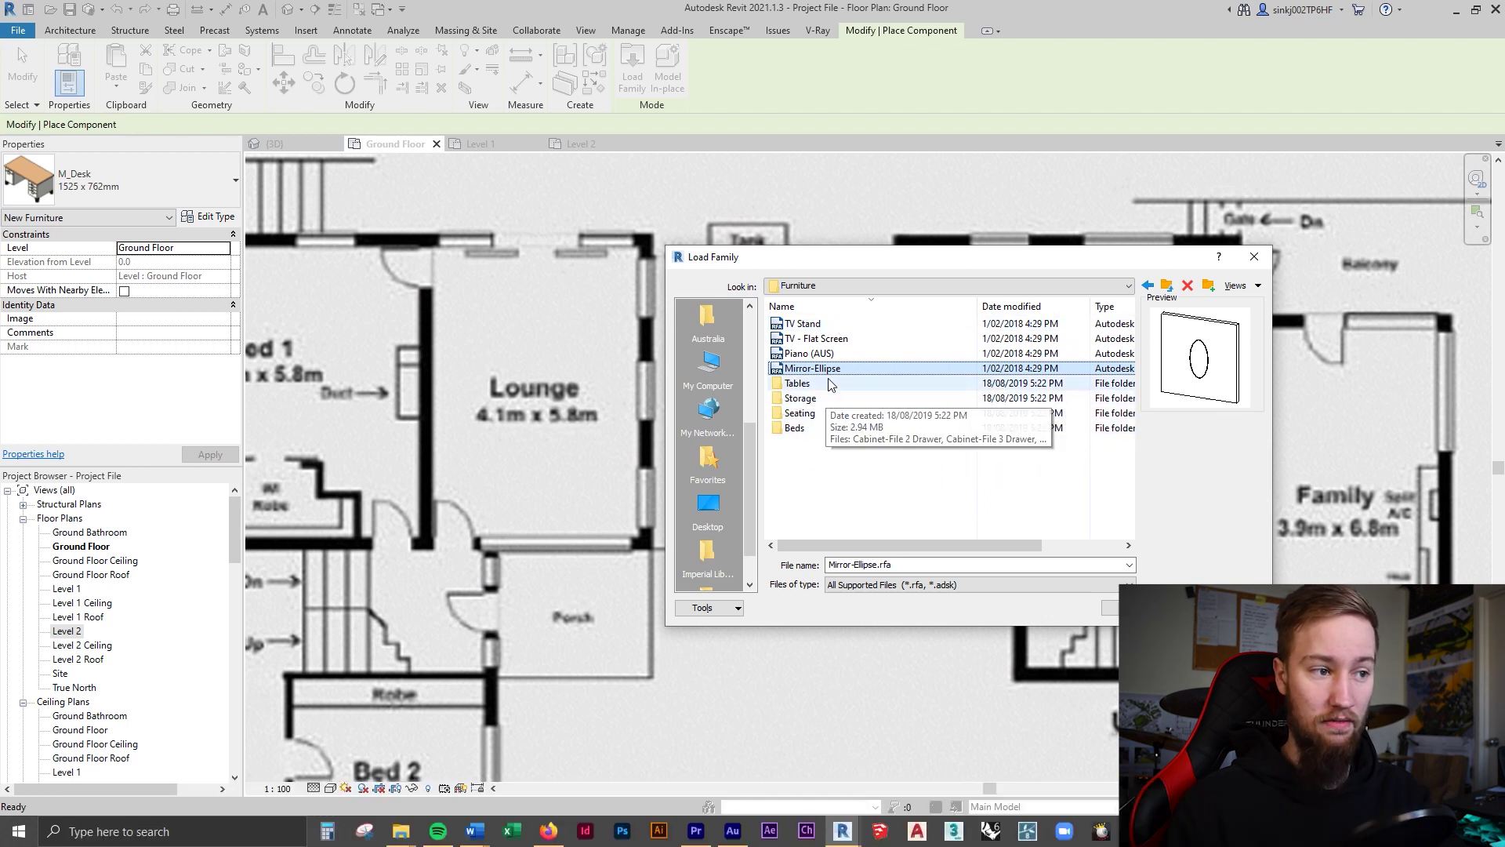
Browse the Seating families from Sofa-Pensi to Armchair - Crescent, then return to Furniture.
double_click(800, 413)
click(922, 325)
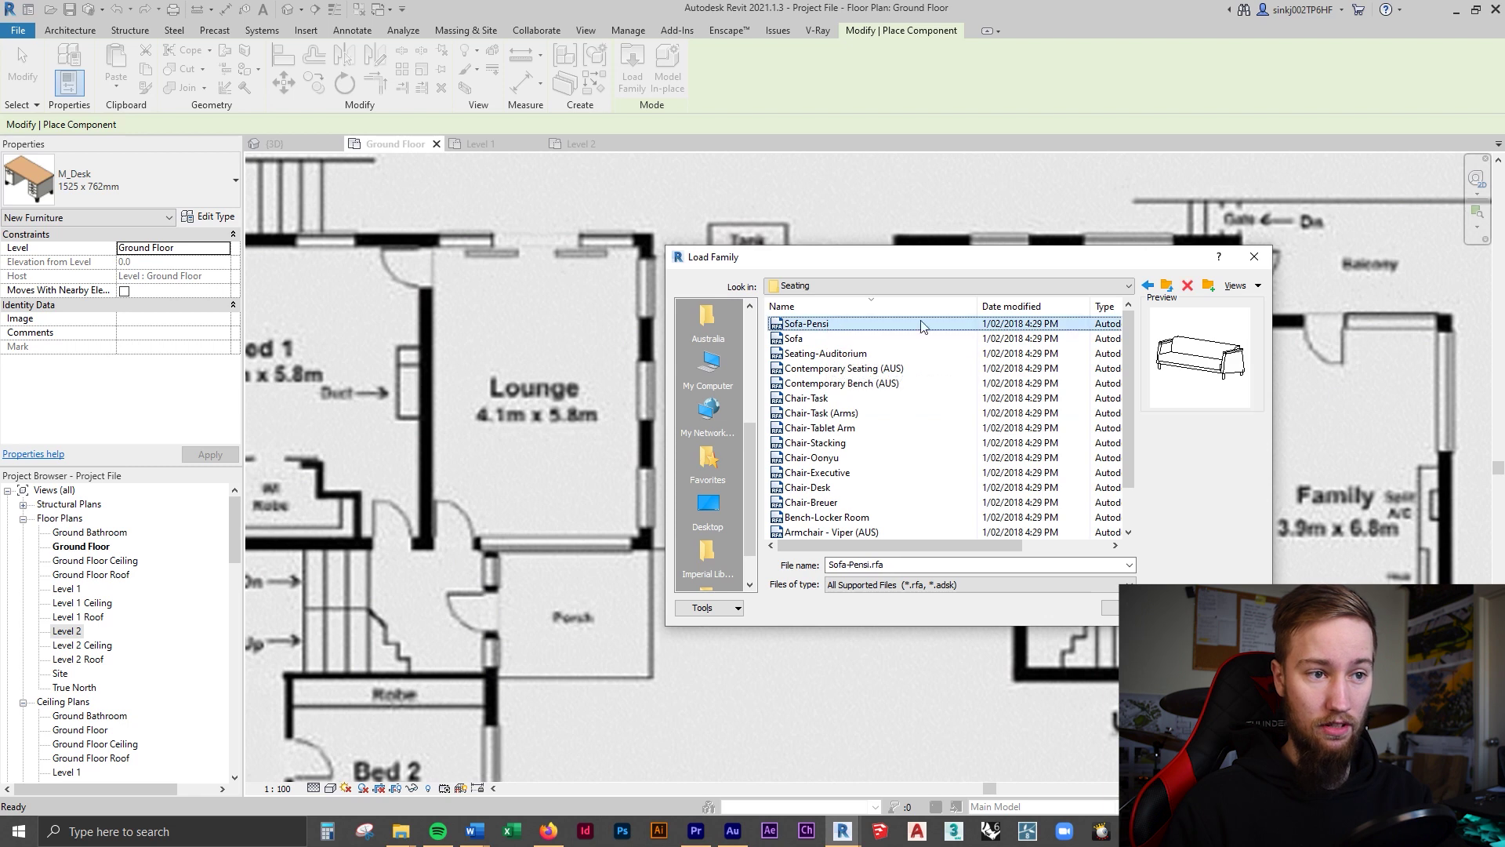
key(Down)
key(Down)
key(Down)
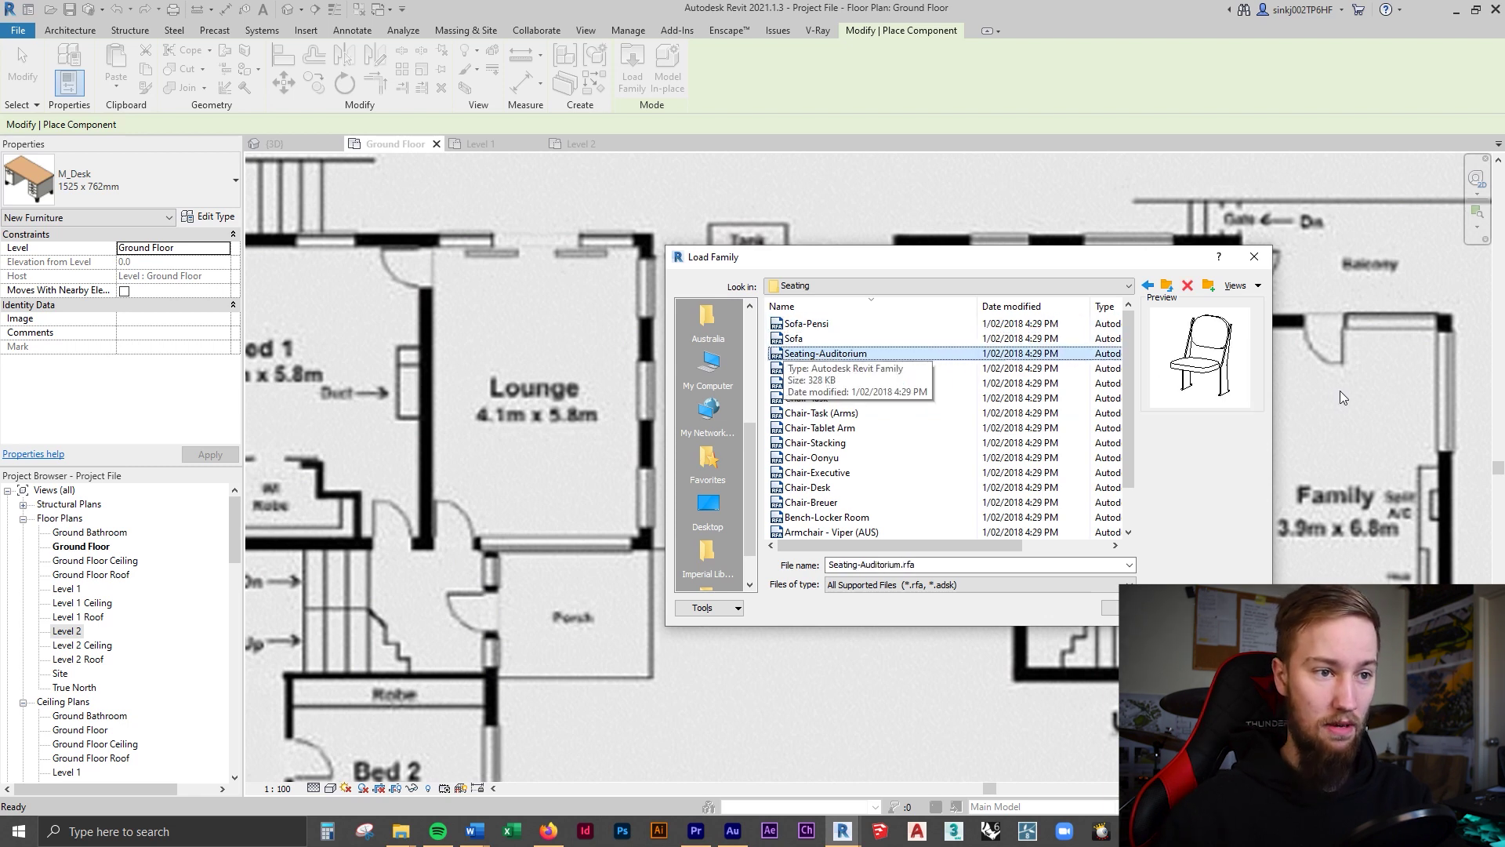
key(Down)
key(Down)
key(Down)
key(Down)
key(Down)
key(Down)
key(Down)
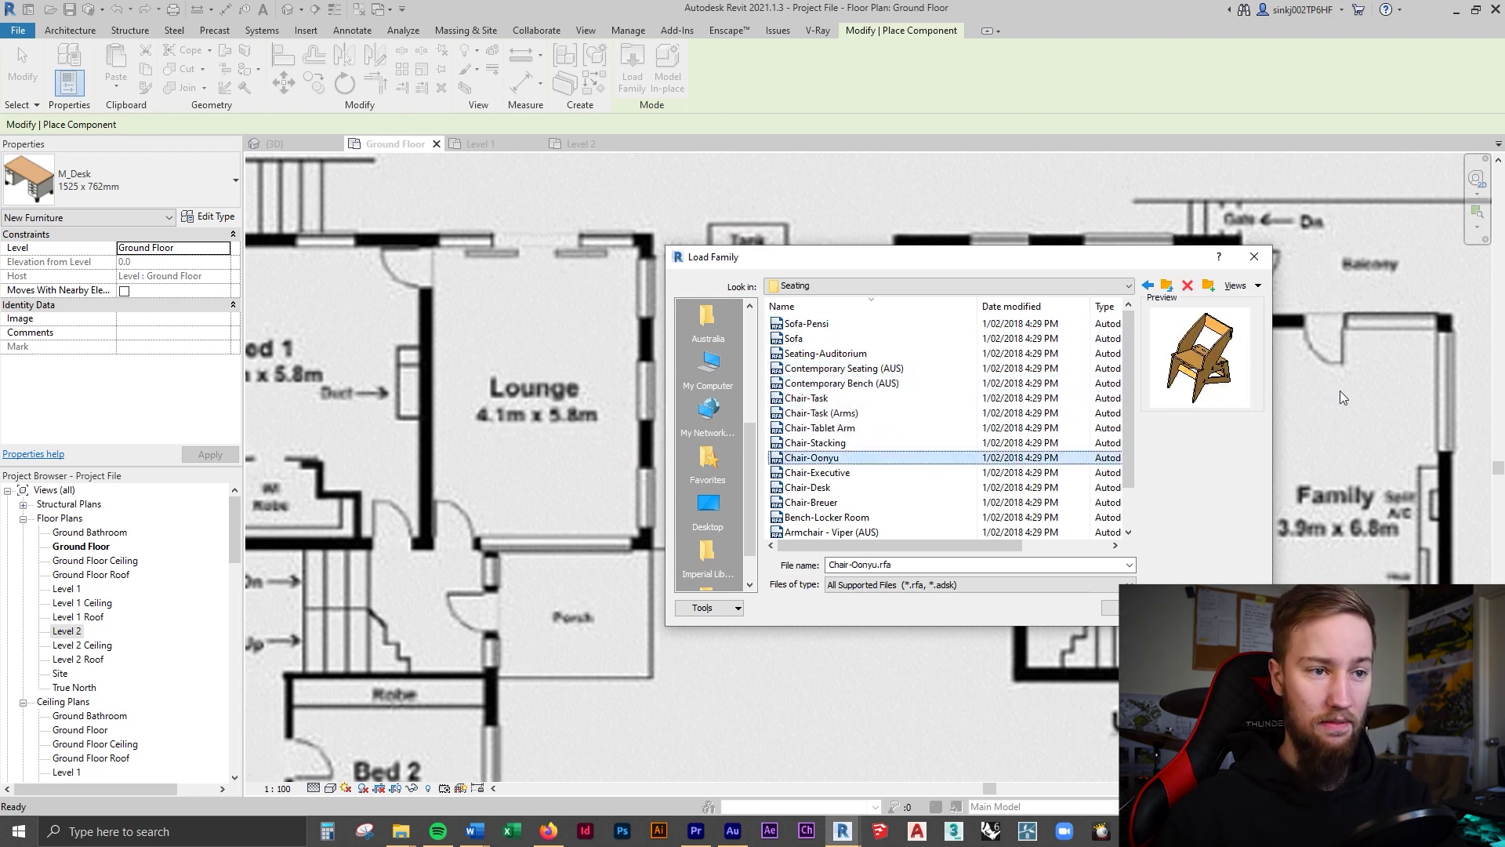
key(Down)
key(Down)
key(Down)
key(Down)
key(Down)
key(Down)
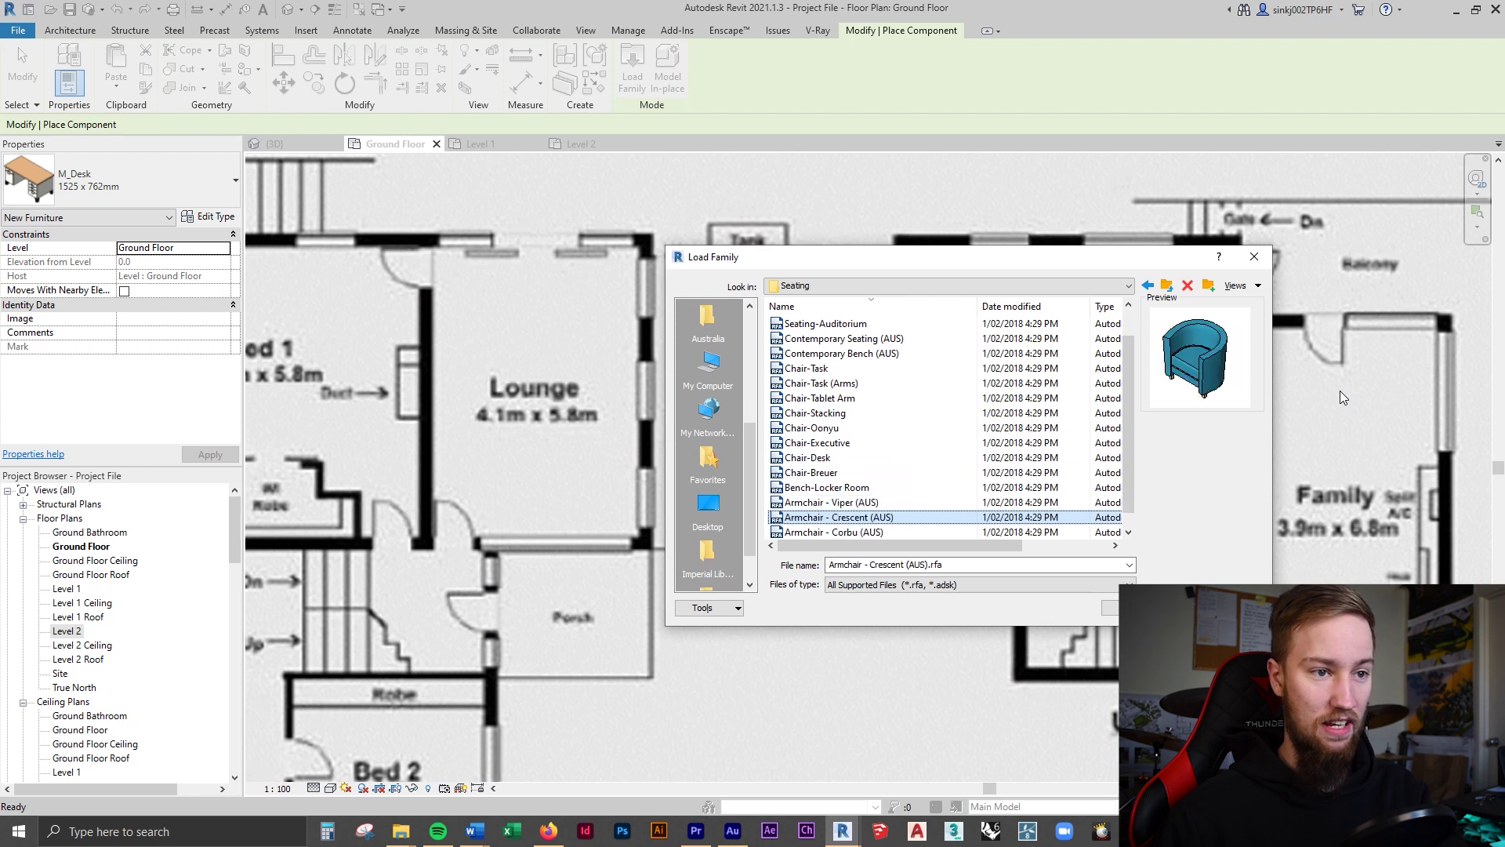
key(Up)
click(1148, 285)
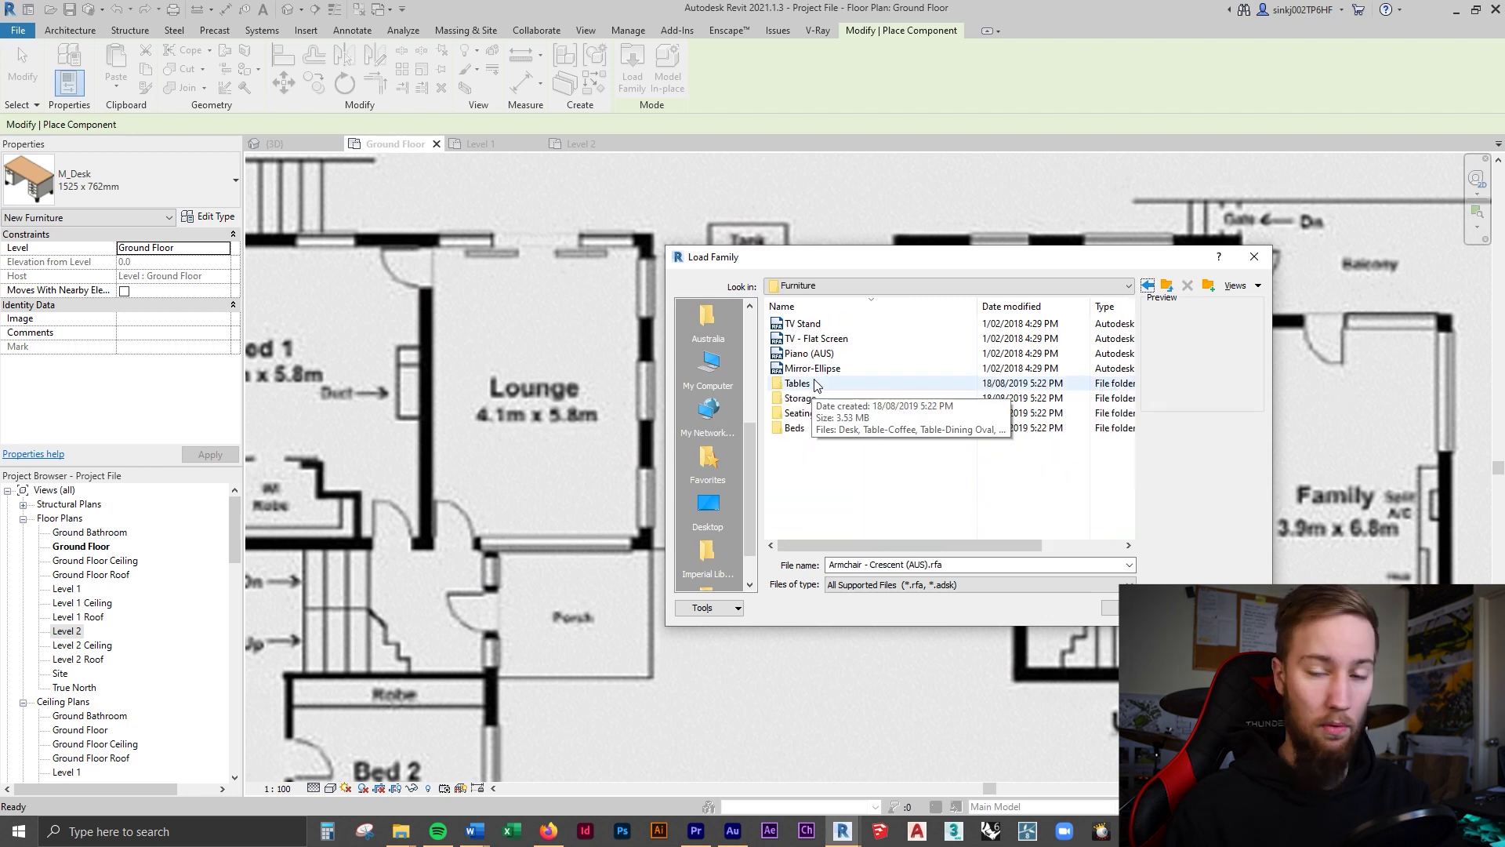
Open the Tables folder, preview Table-Round and Table-Rectangular, and move the lounge reference photo aside.
double_click(797, 384)
click(836, 324)
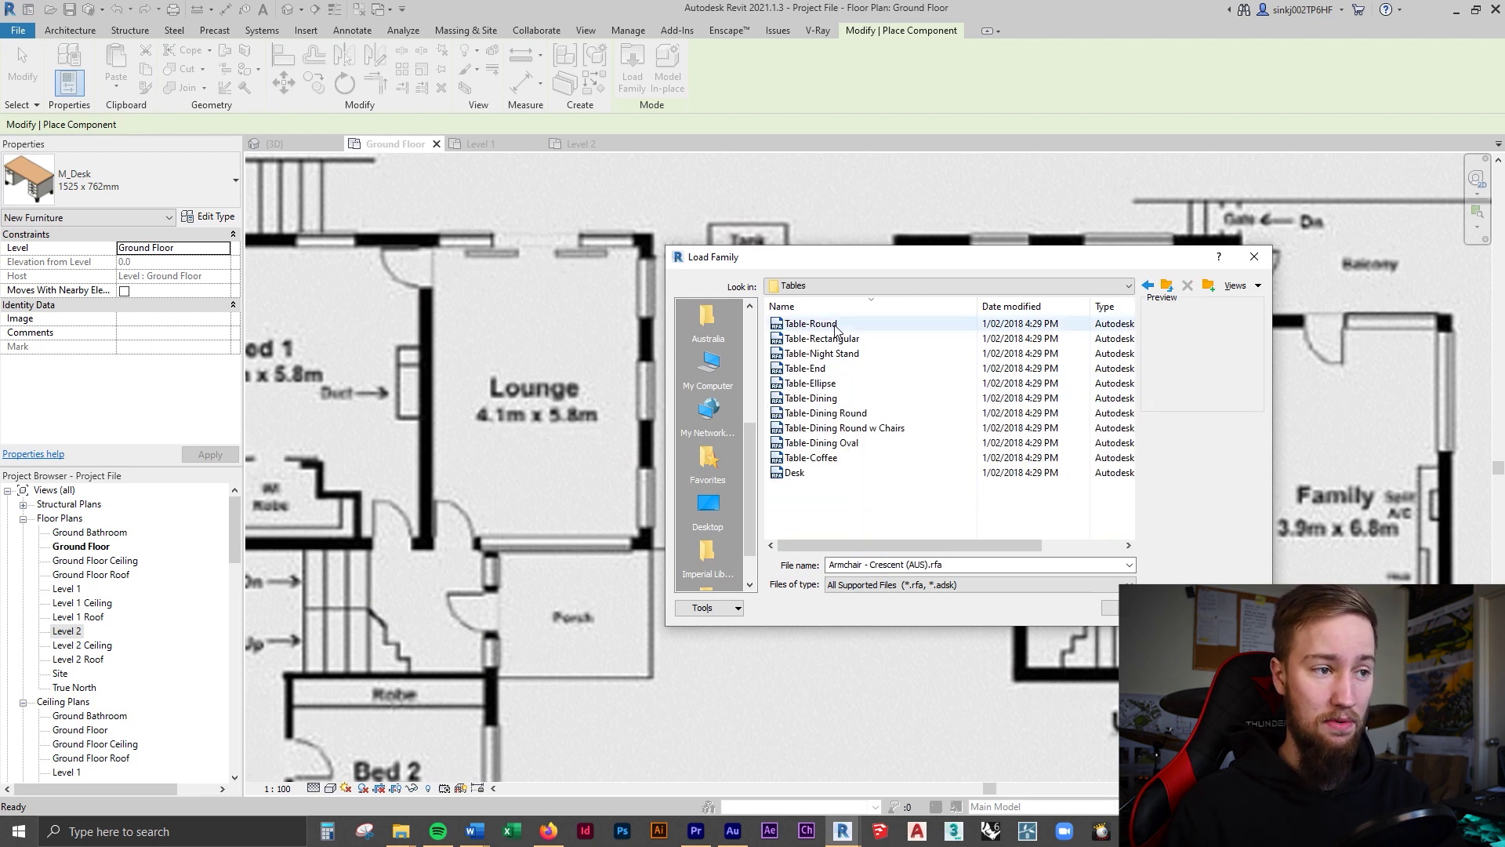
click(836, 338)
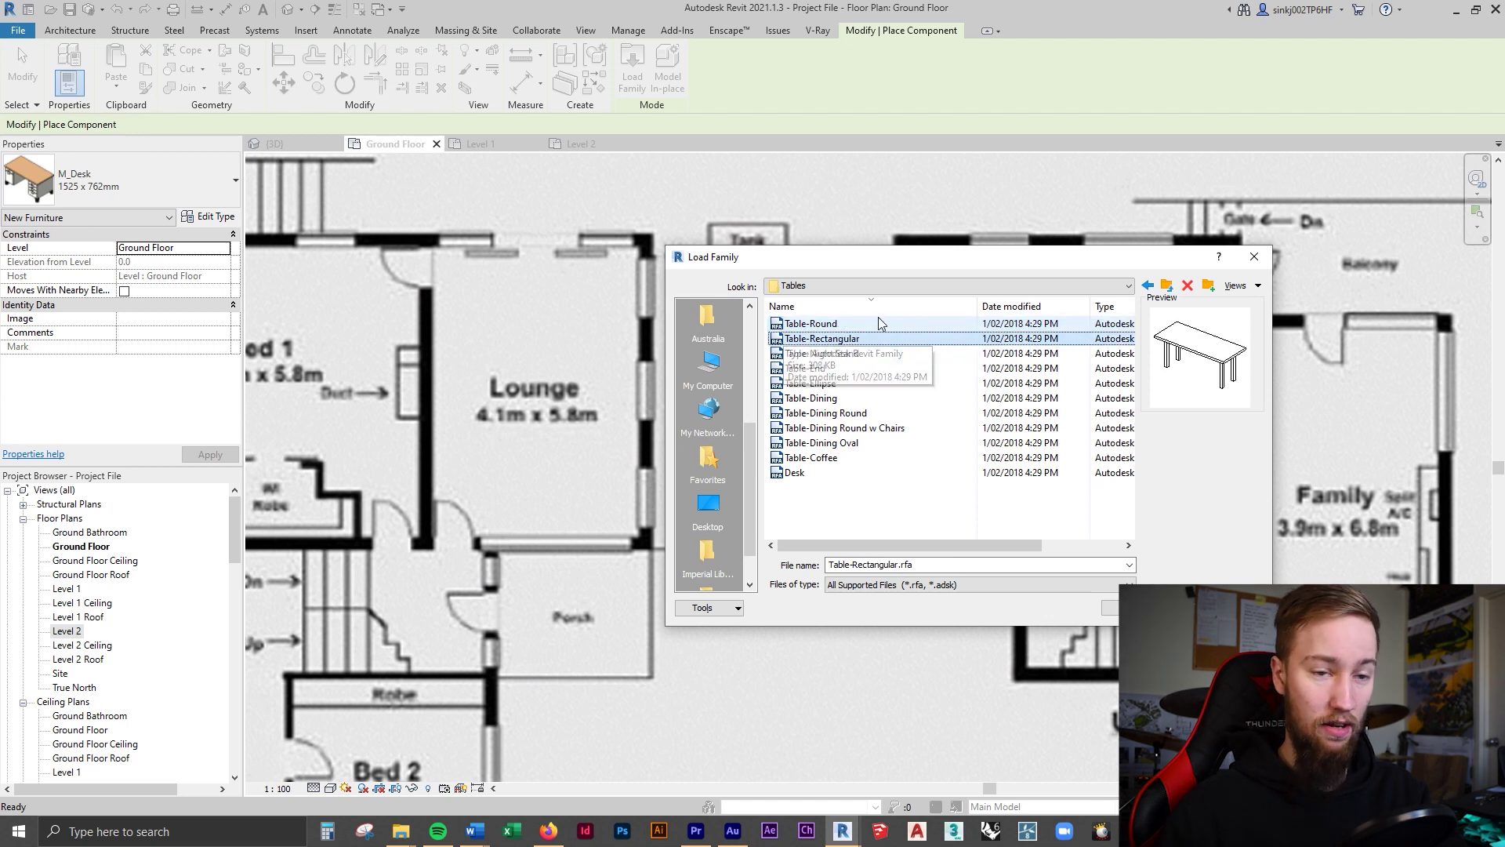
key(Return)
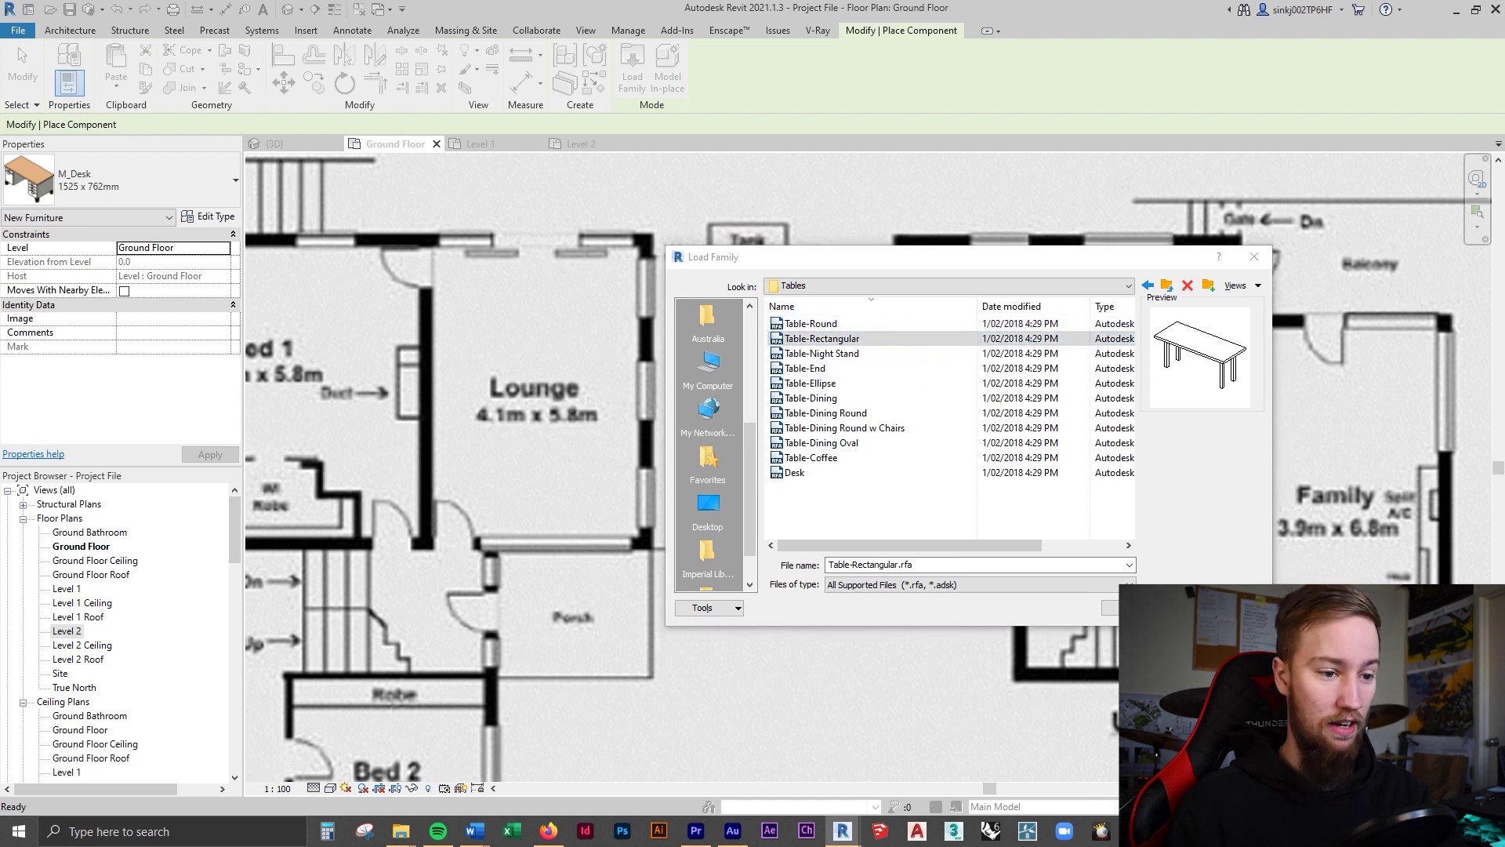
key(alt+Tab)
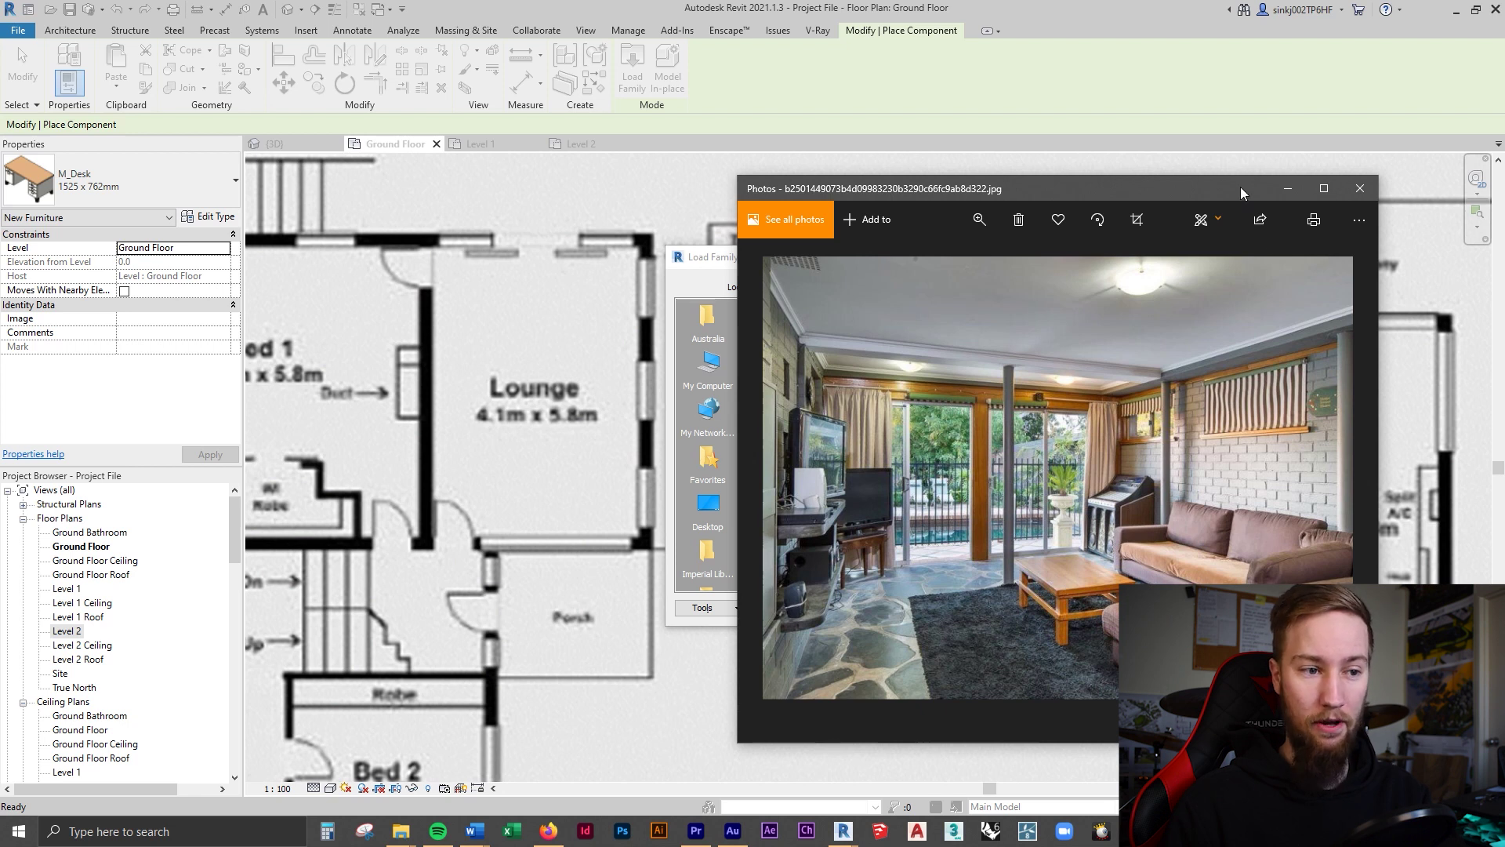
drag(1240, 186, 1504, 141)
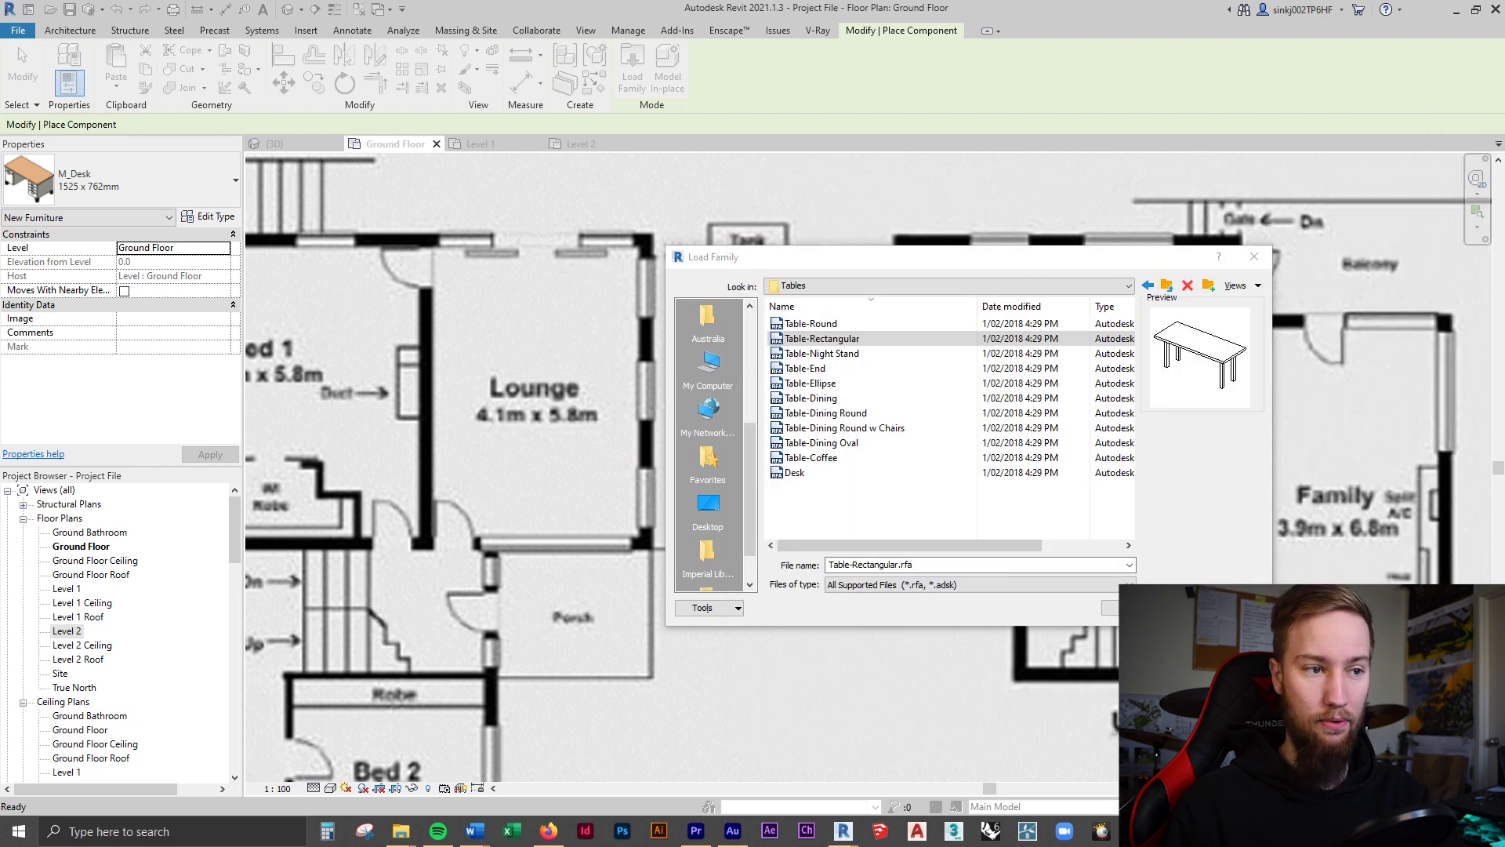
Preview the table families: Table-End, Ellipse, Dining, Dining Round, Coffee, Dining Oval and Desk.
click(848, 354)
click(843, 368)
click(839, 383)
click(837, 398)
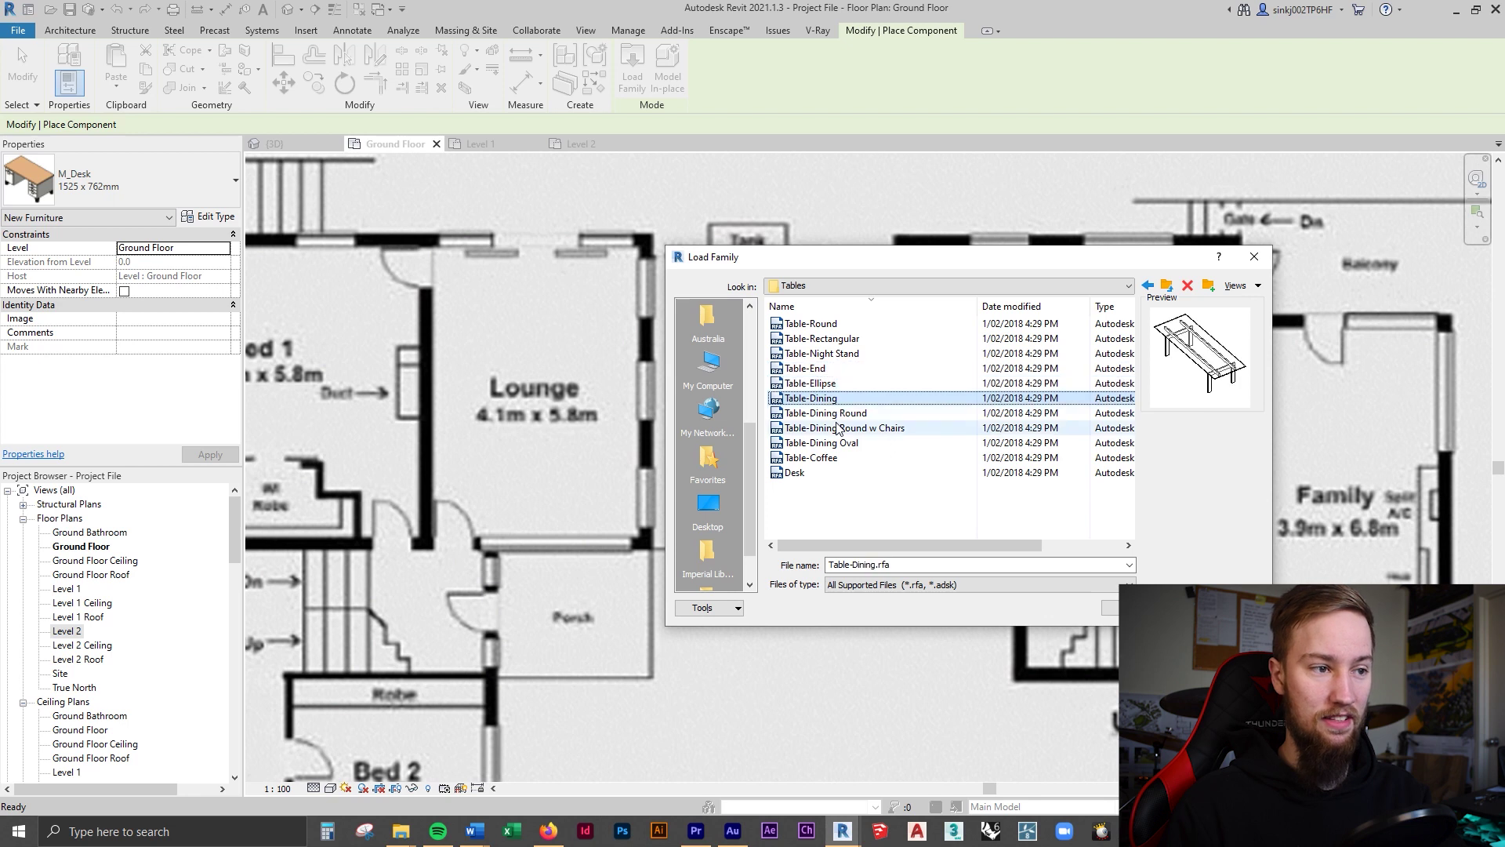
click(842, 413)
click(852, 429)
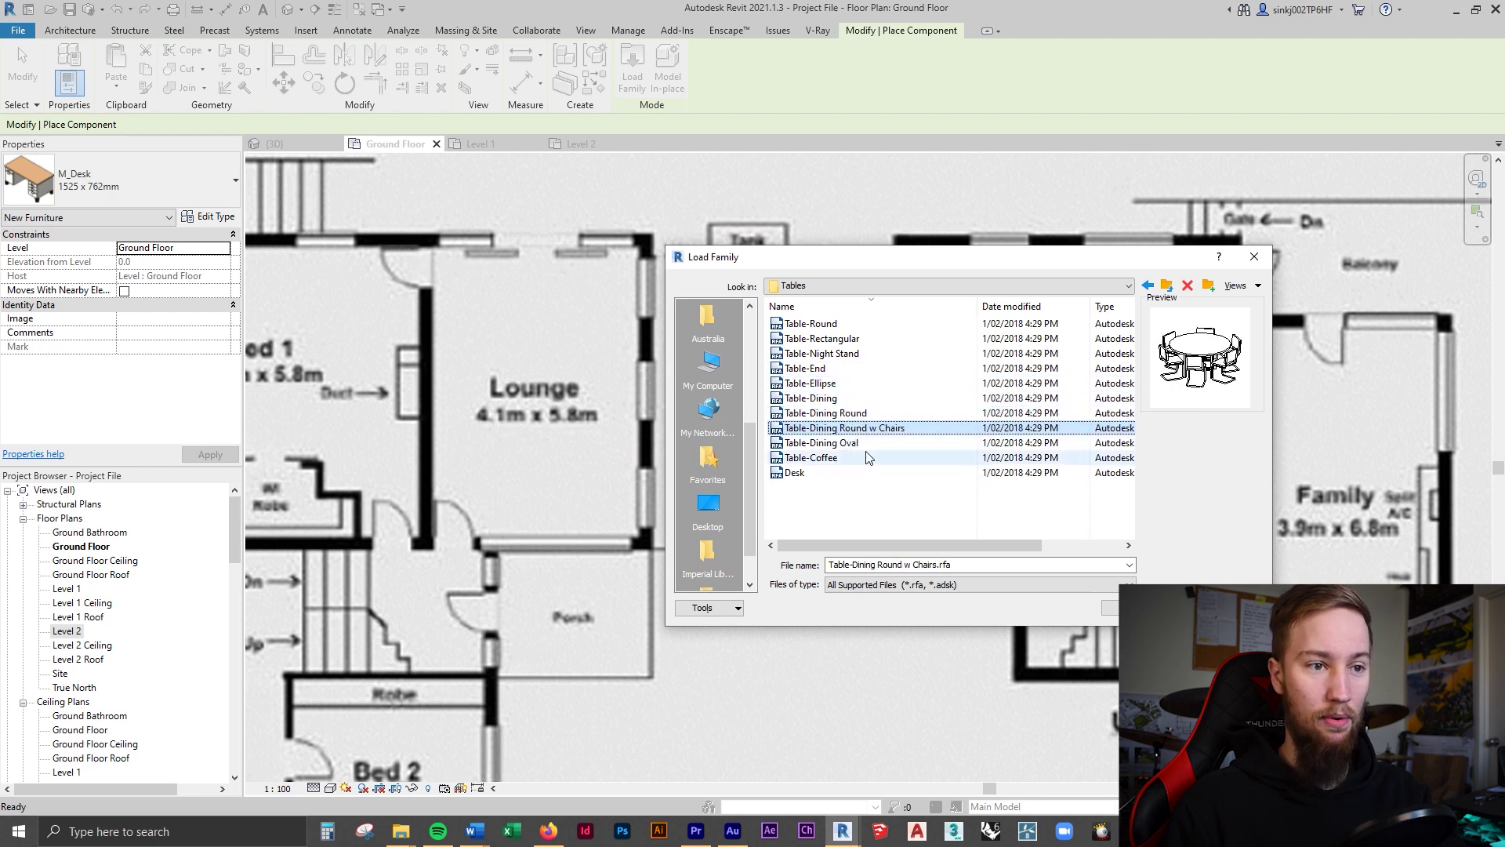
click(837, 458)
click(836, 443)
click(839, 472)
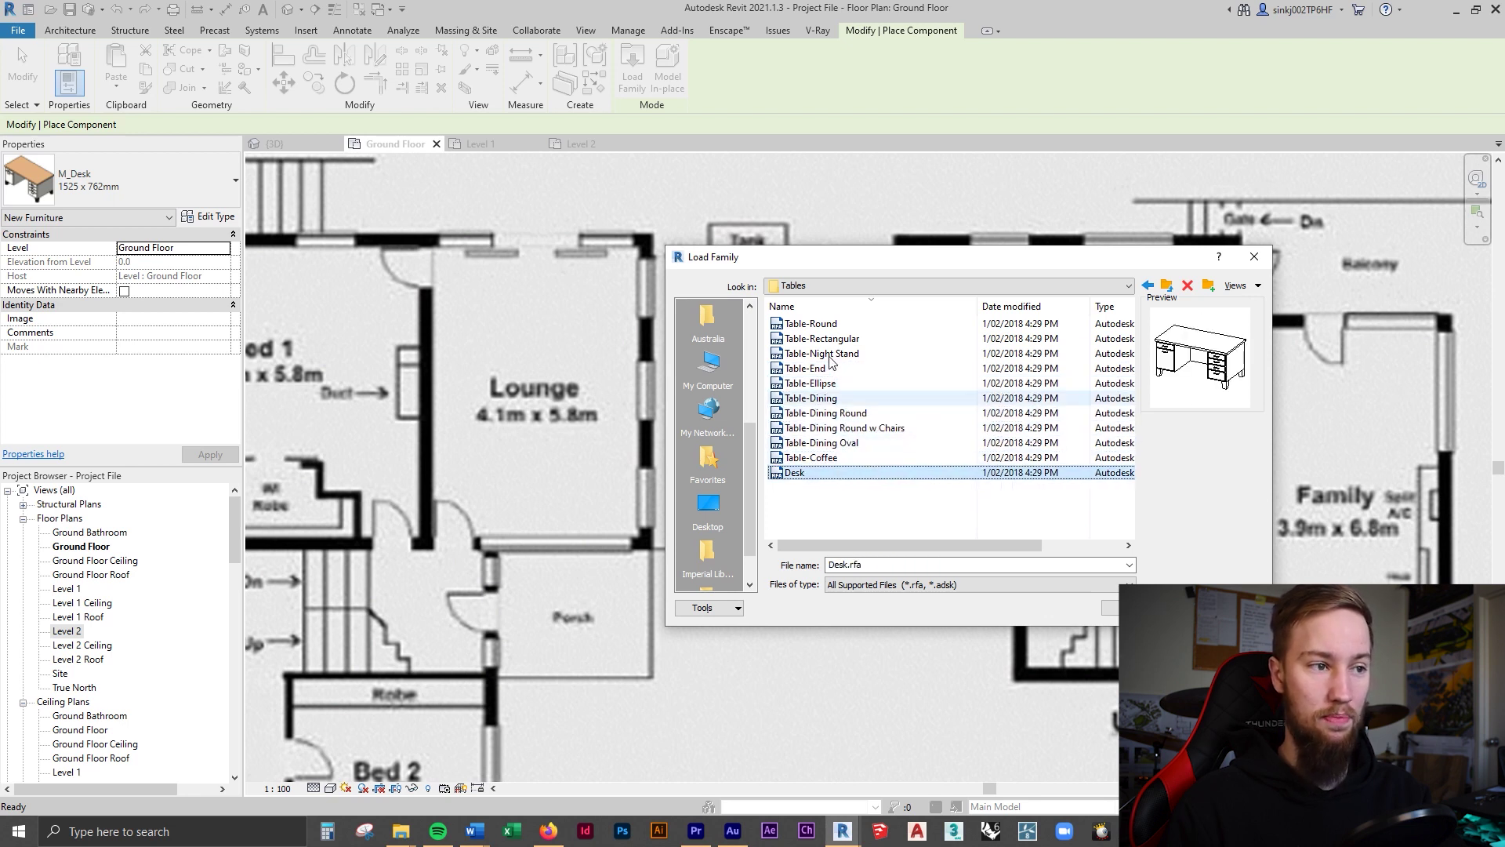
Pick Table-Rectangular.rfa in the Tables folder and load it for placement.
click(820, 369)
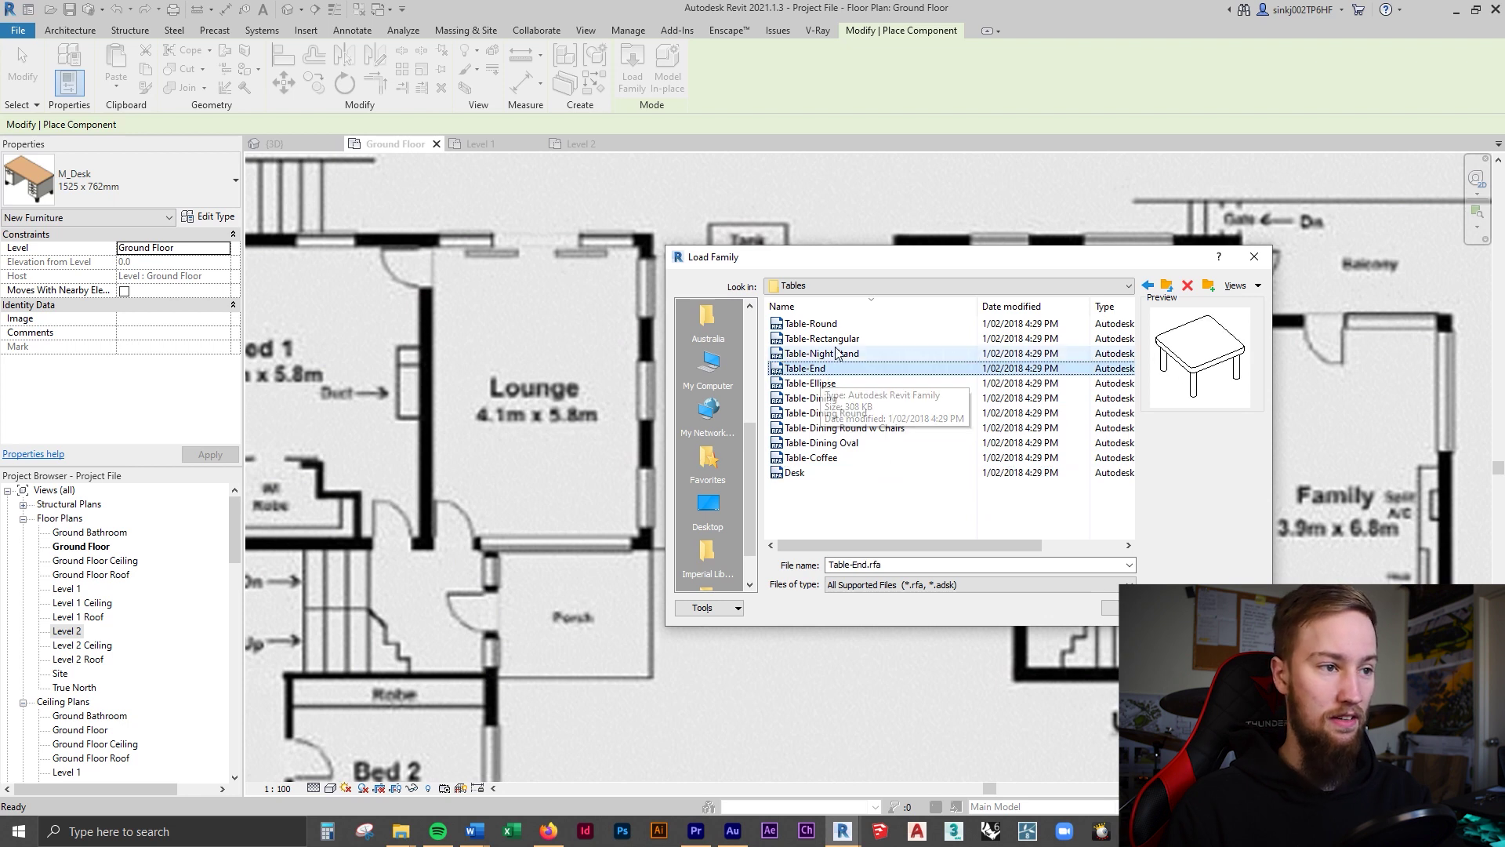
click(834, 356)
click(837, 342)
double_click(837, 341)
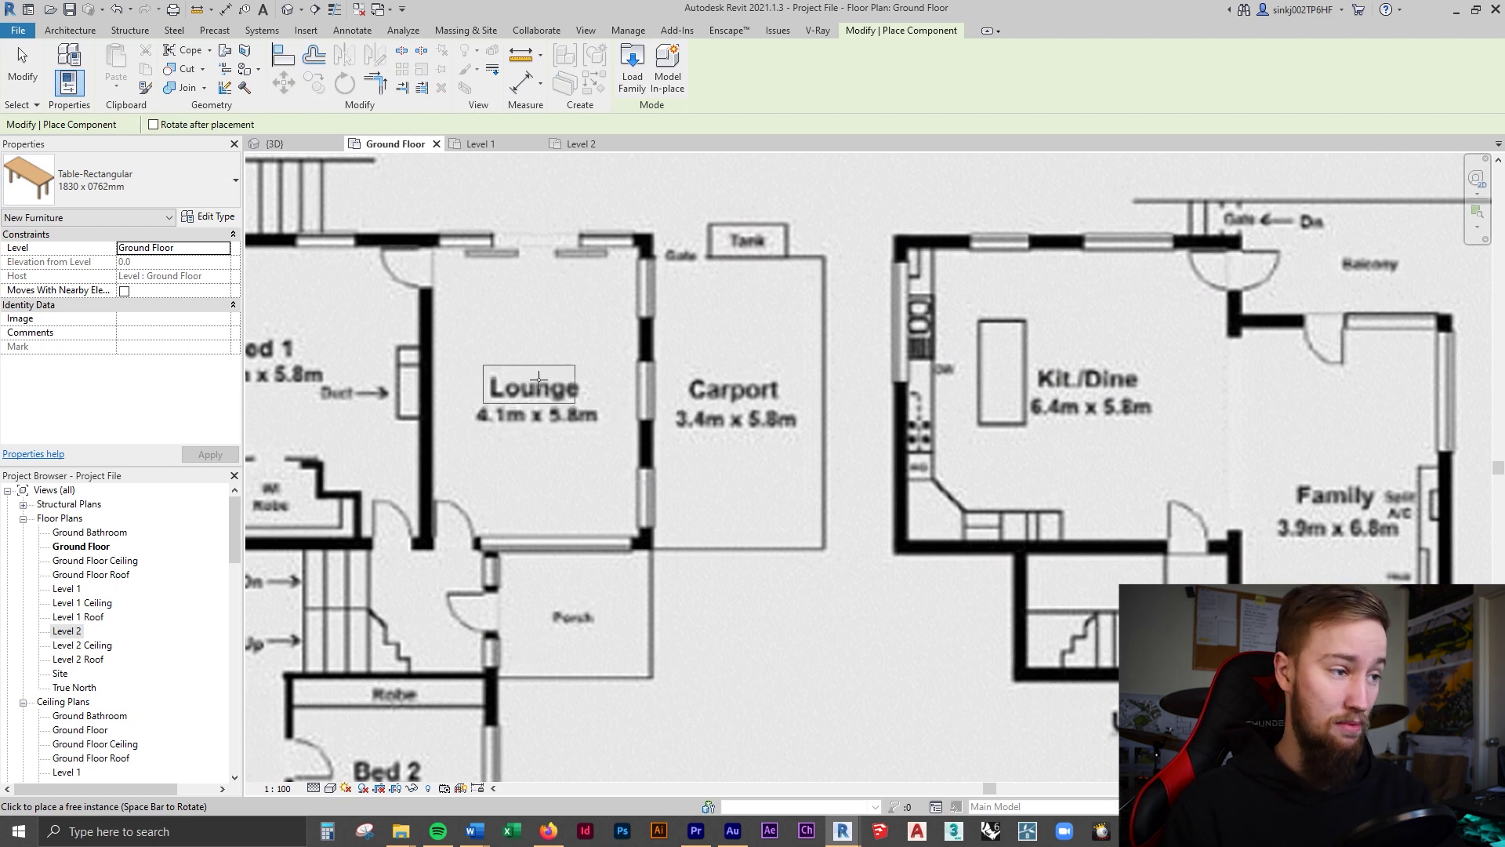
Place the 1830 x 762 mm table in the Lounge, rotated 90 degrees to run north–south.
key(space)
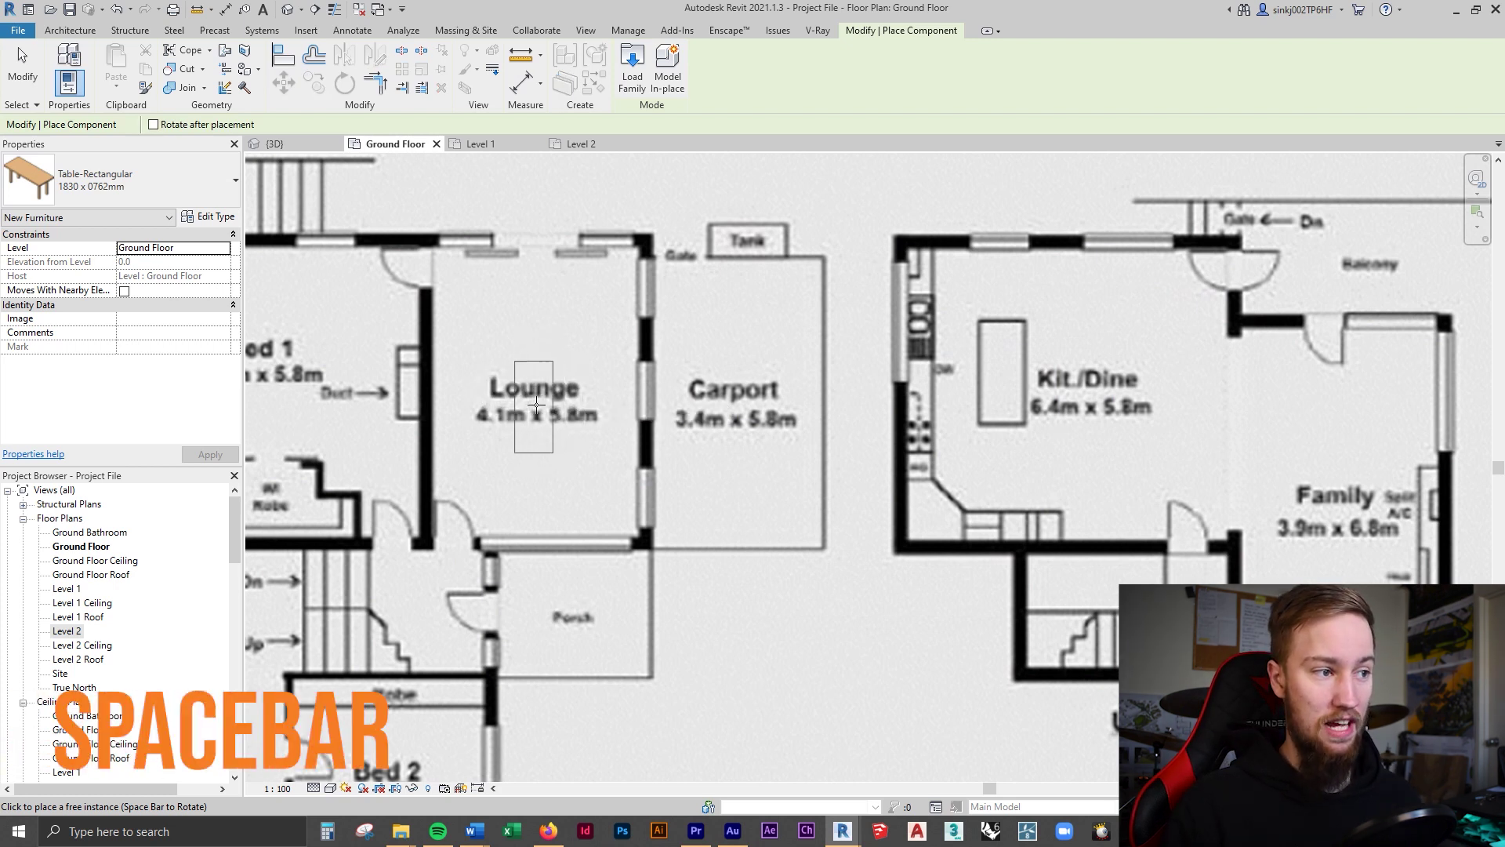
click(544, 402)
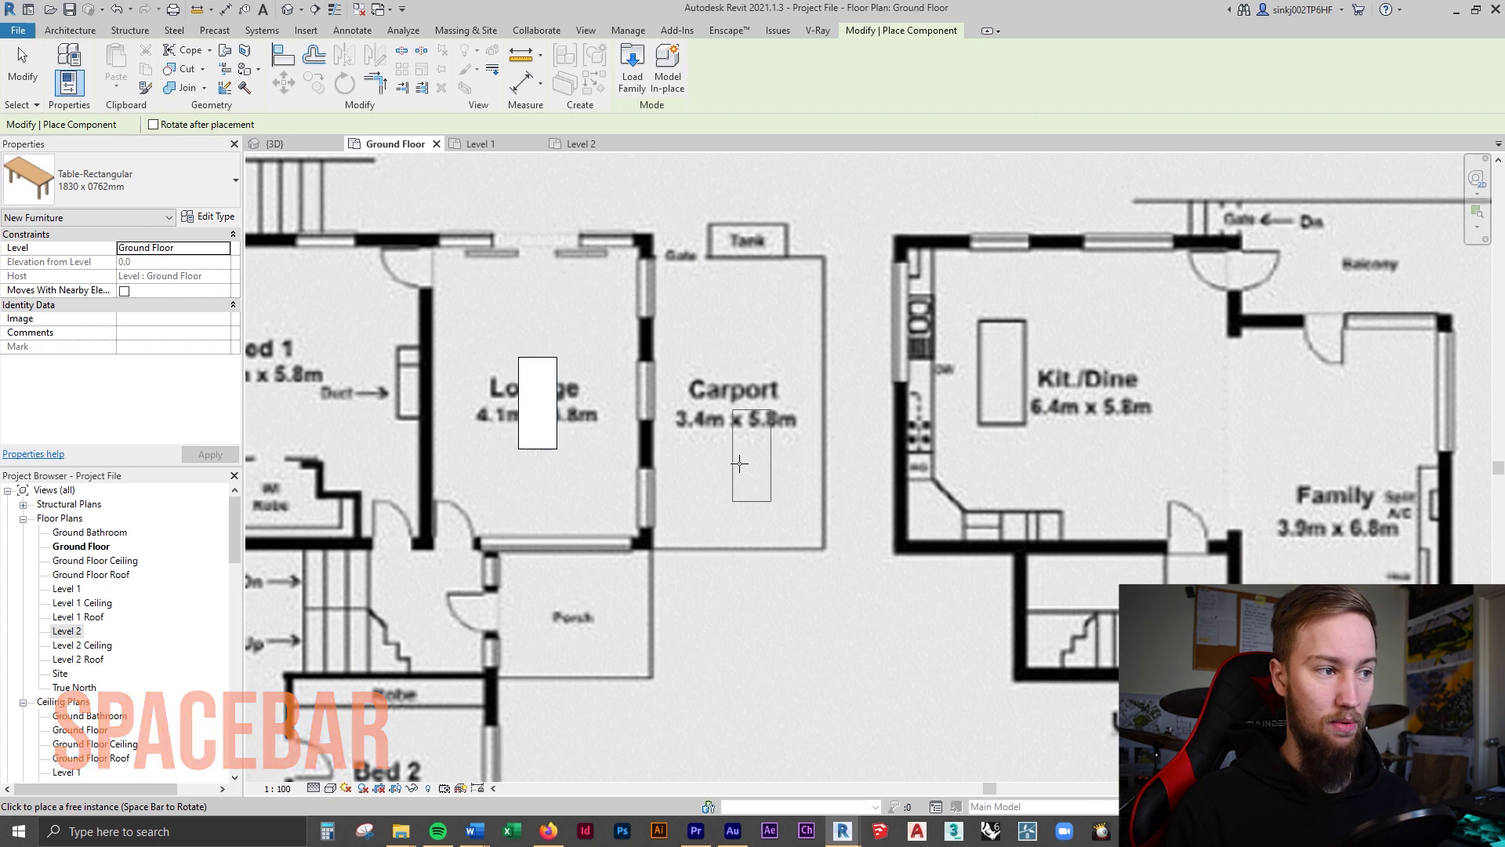
key(Escape)
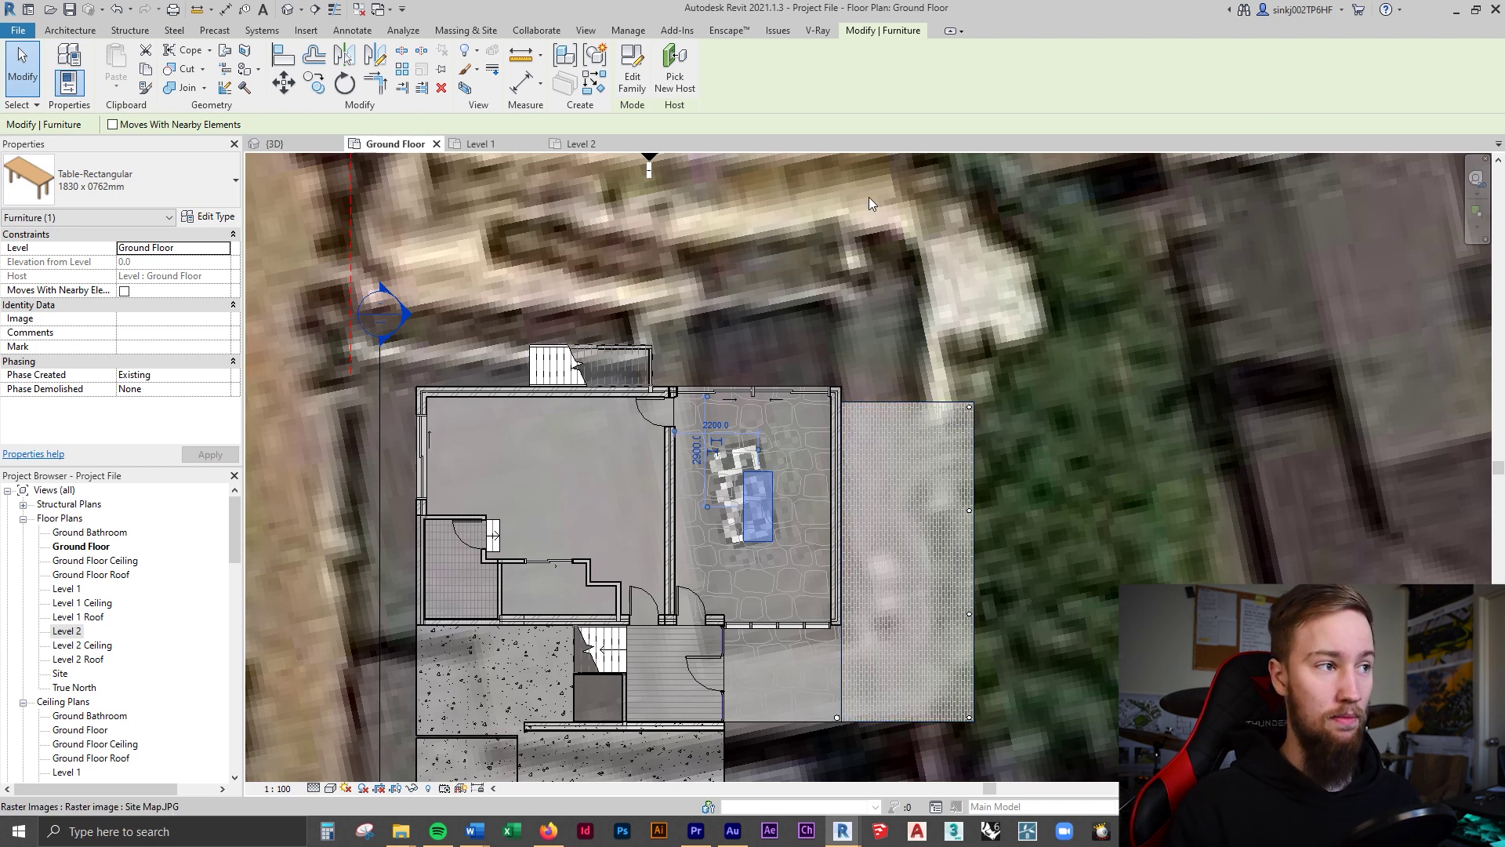
Crop the 3D view to the table with a section box, raising its top and widening it right.
click(464, 89)
scroll(908, 436, down, 3)
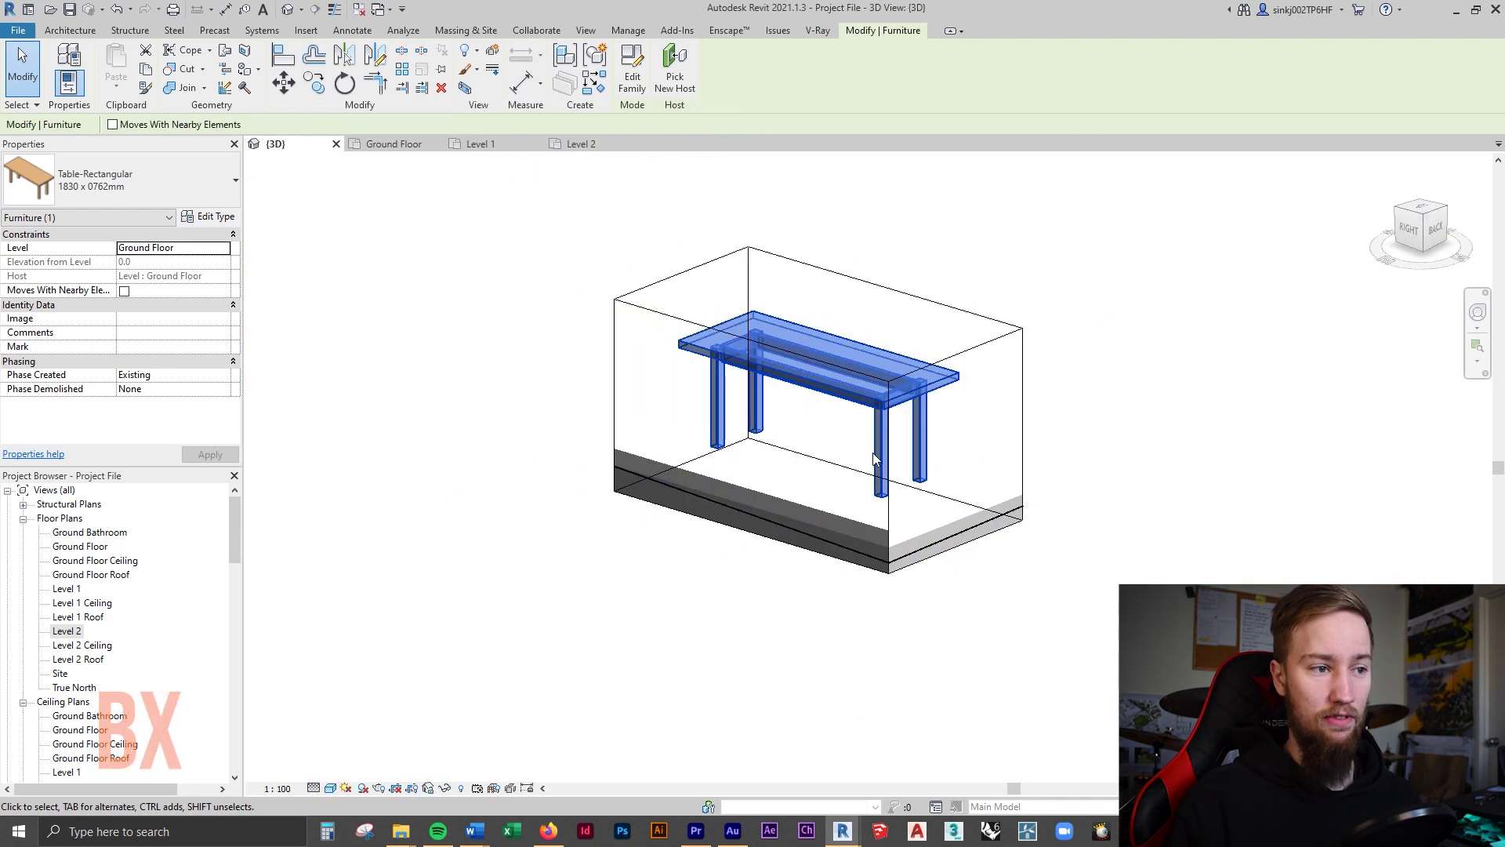
scroll(908, 436, down, 2)
click(896, 439)
drag(800, 473, 794, 300)
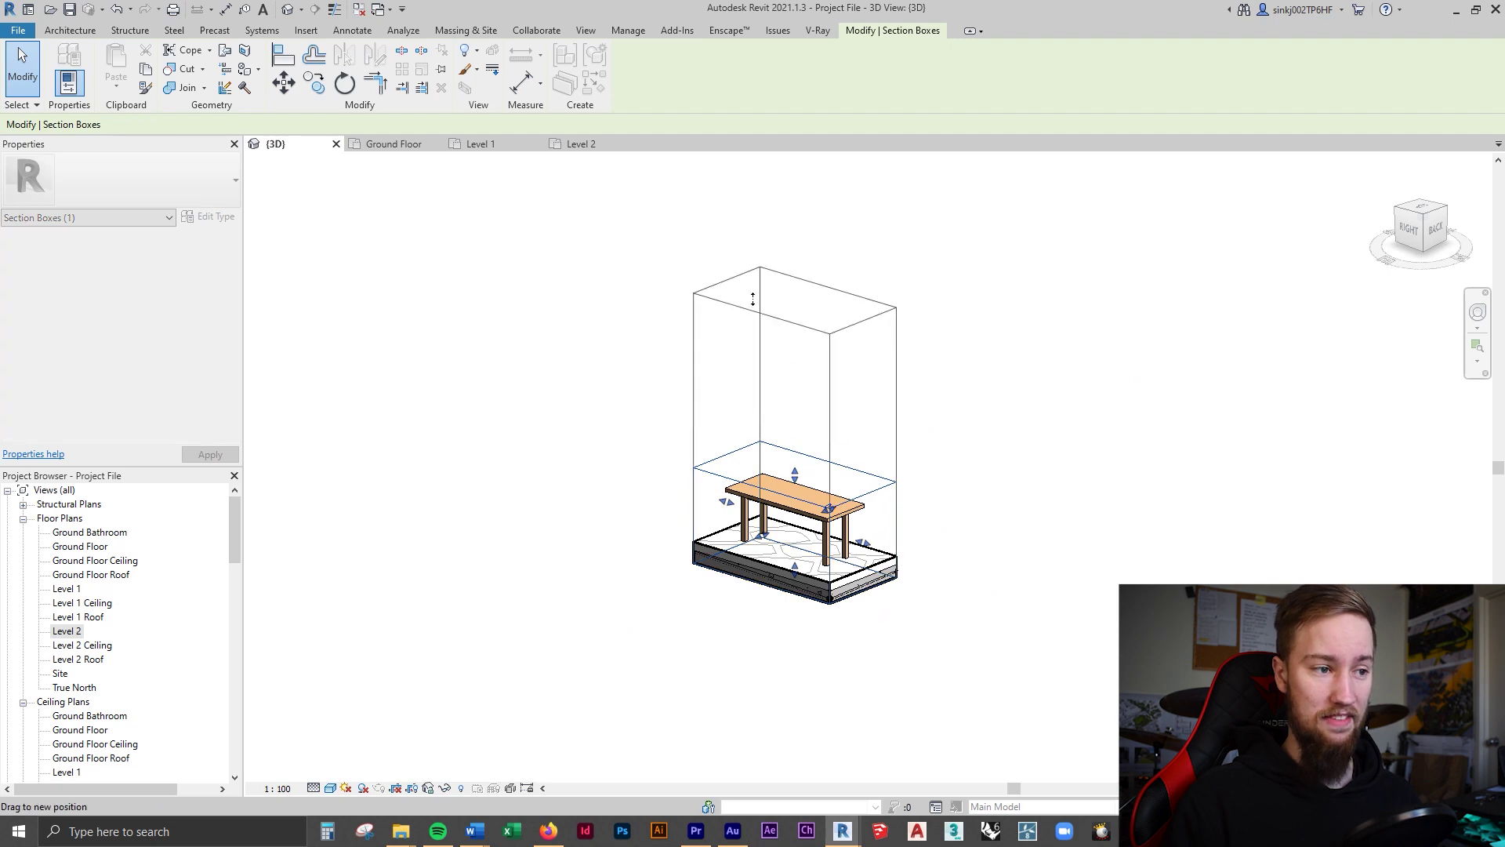
drag(863, 455, 1011, 474)
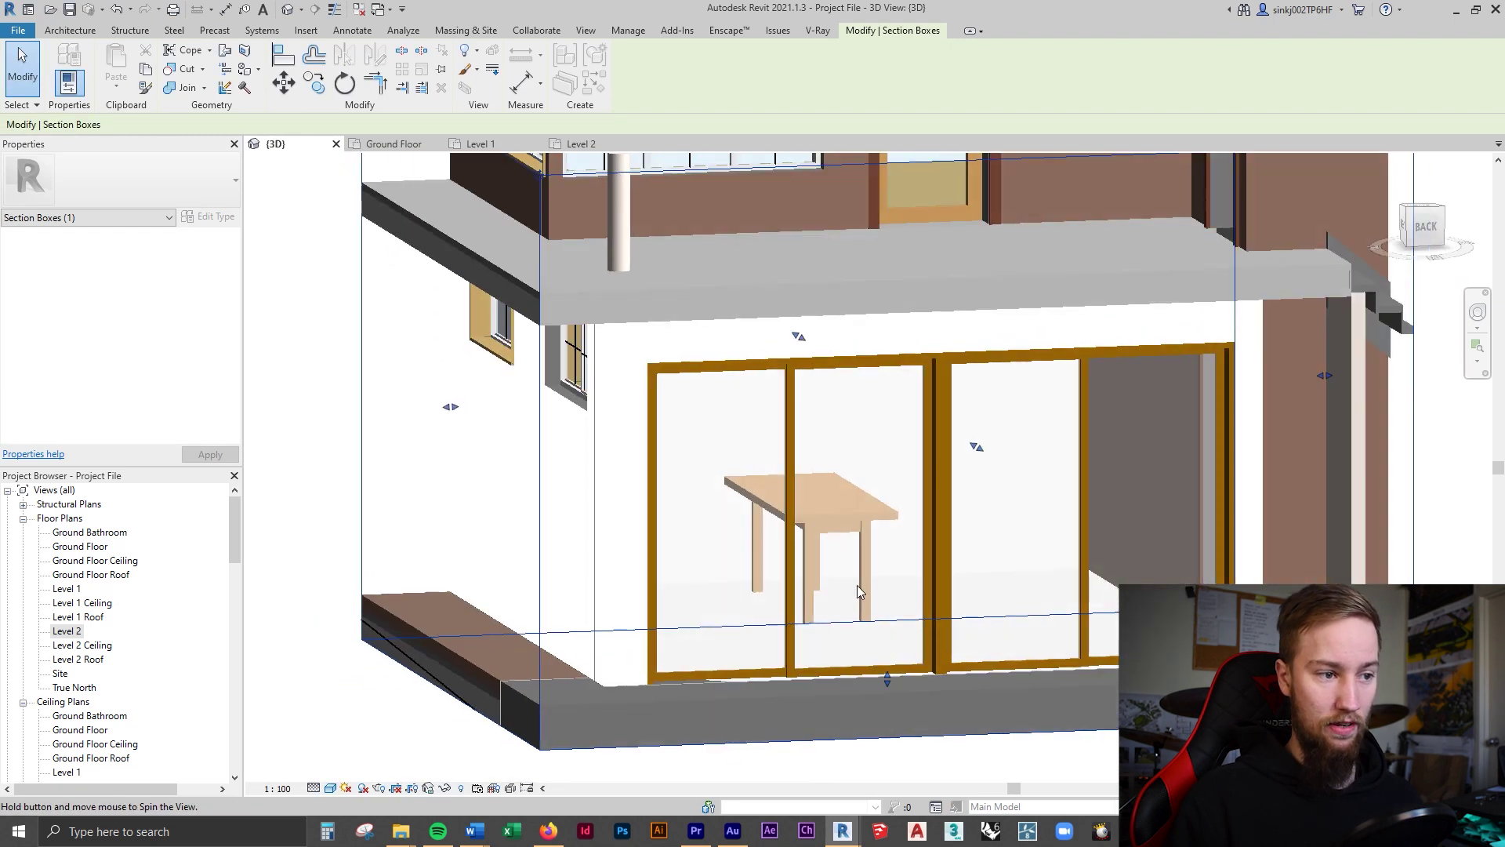
scroll(933, 482, up, 2)
scroll(933, 482, down, 3)
shift+middle_drag(932, 482, 980, 470)
scroll(980, 470, up, 4)
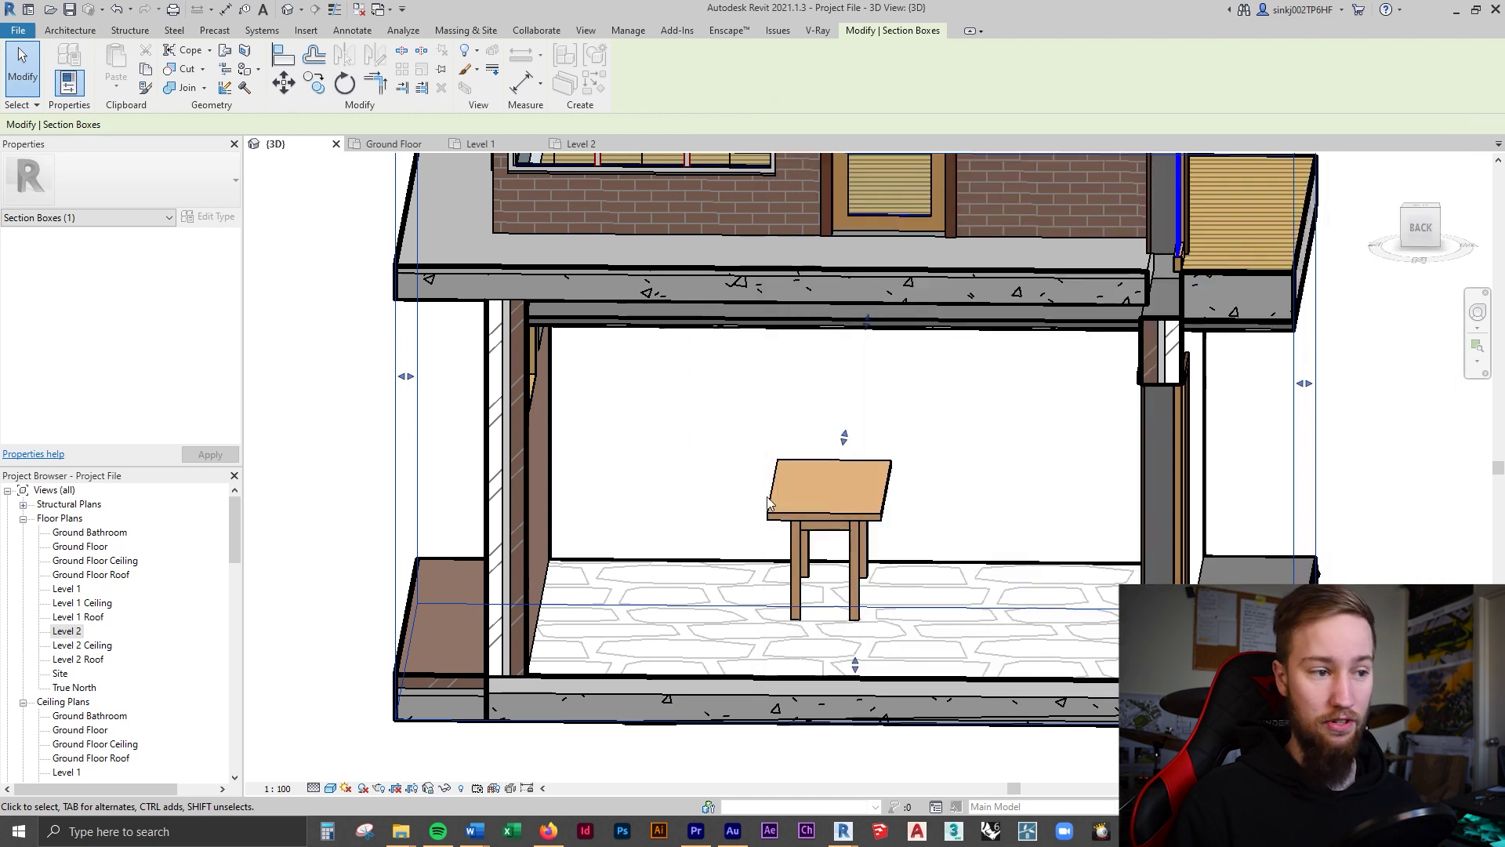
click(831, 512)
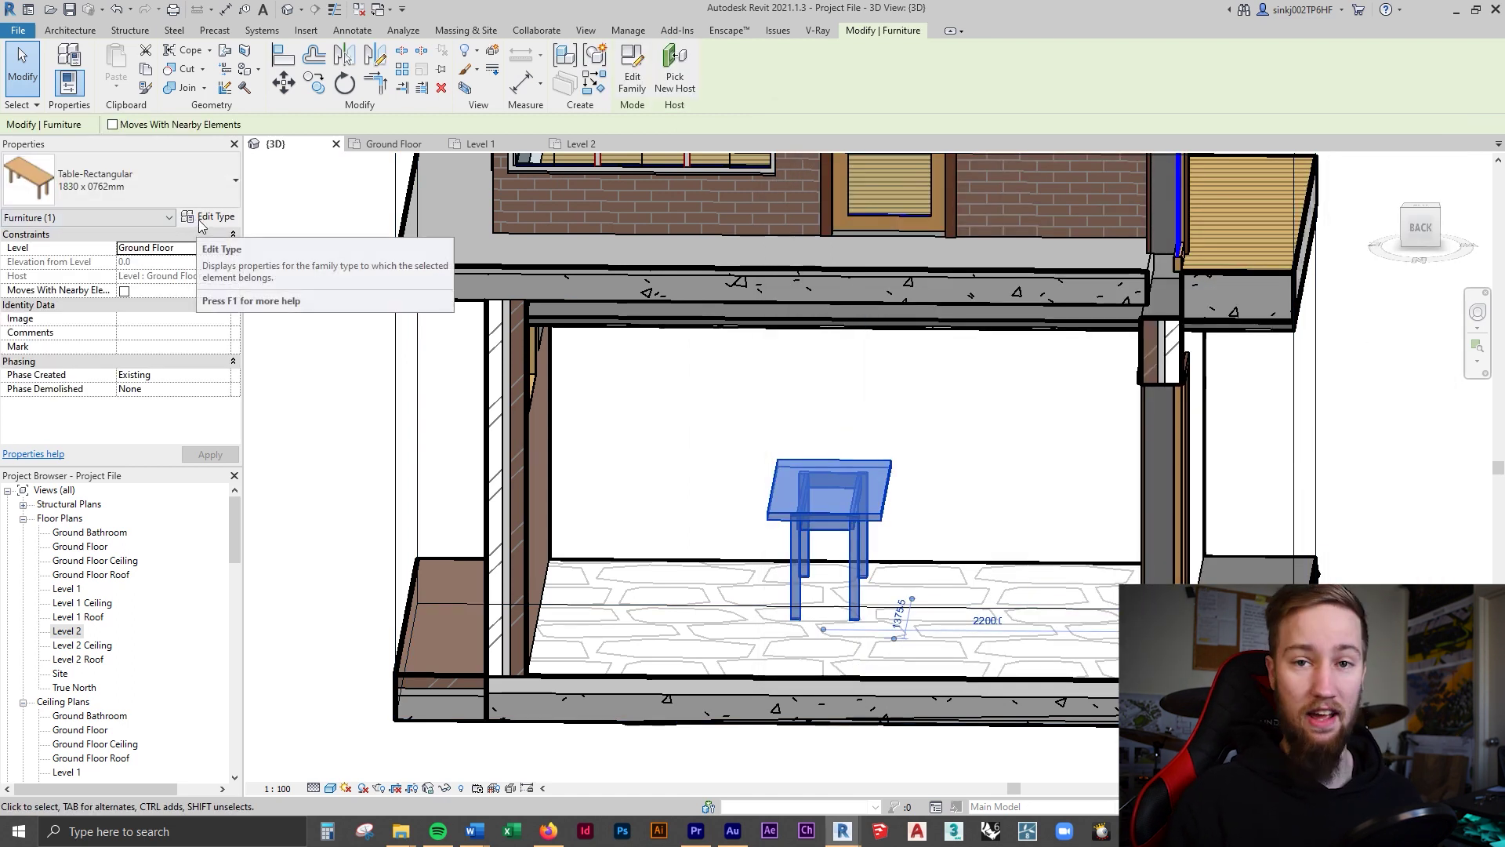
Change the Table-Rectangular type Height from 762 to 400 mm.
click(207, 217)
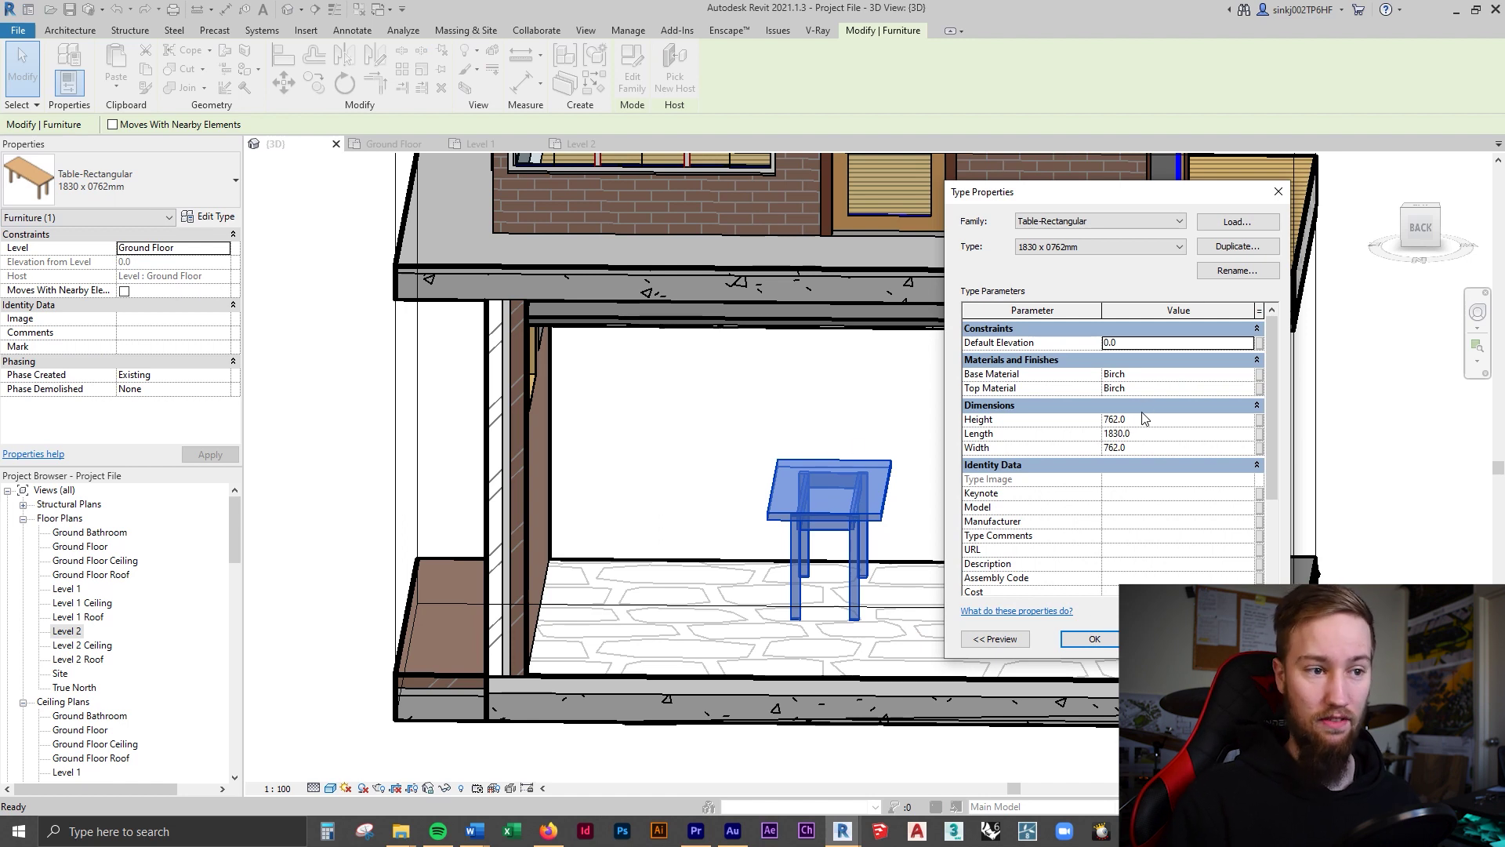
click(1145, 419)
key(alt+Tab)
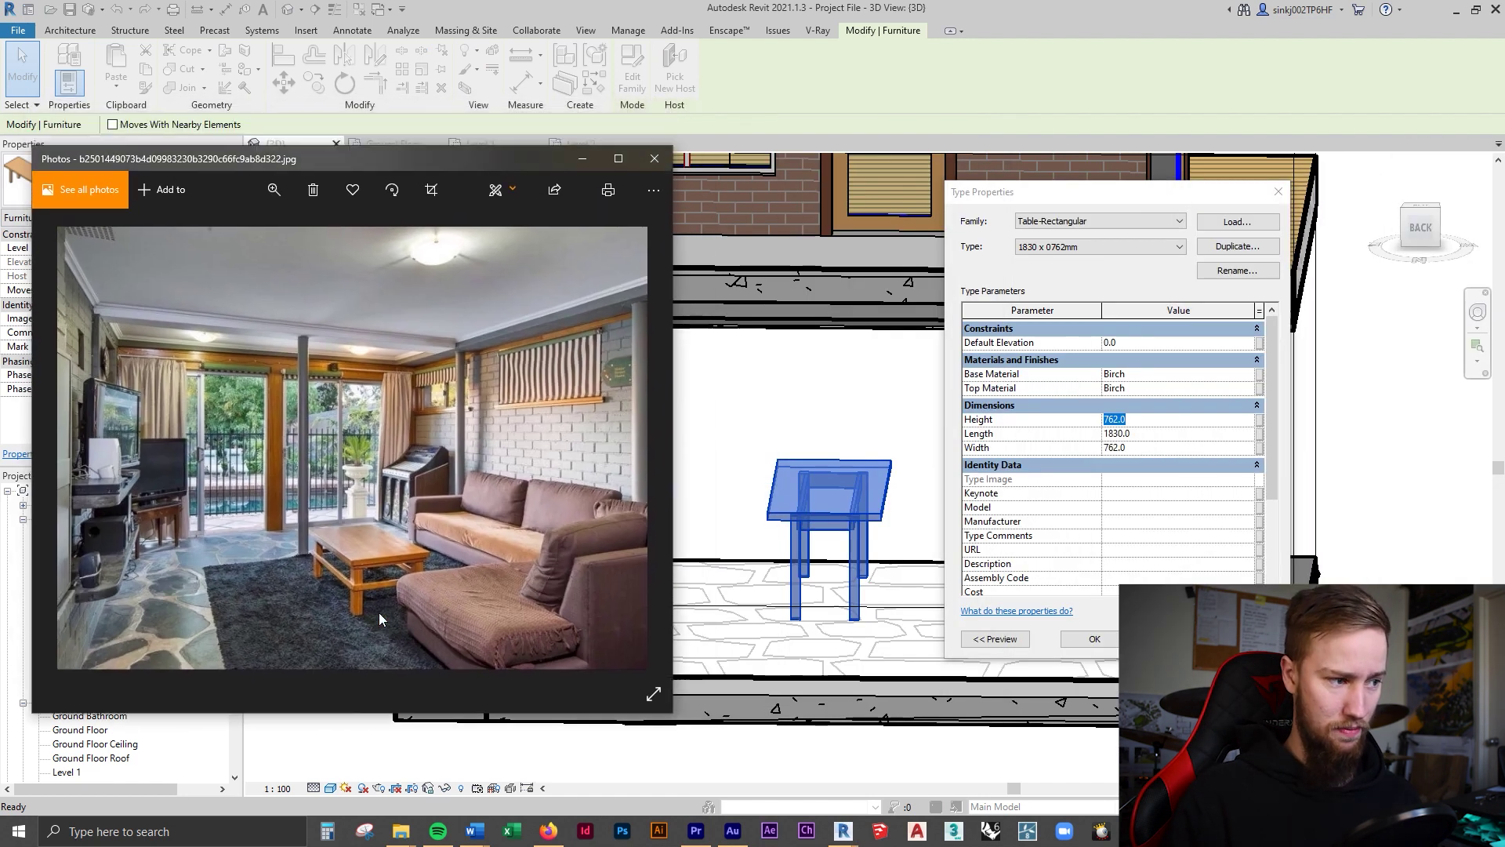
key(alt+Tab)
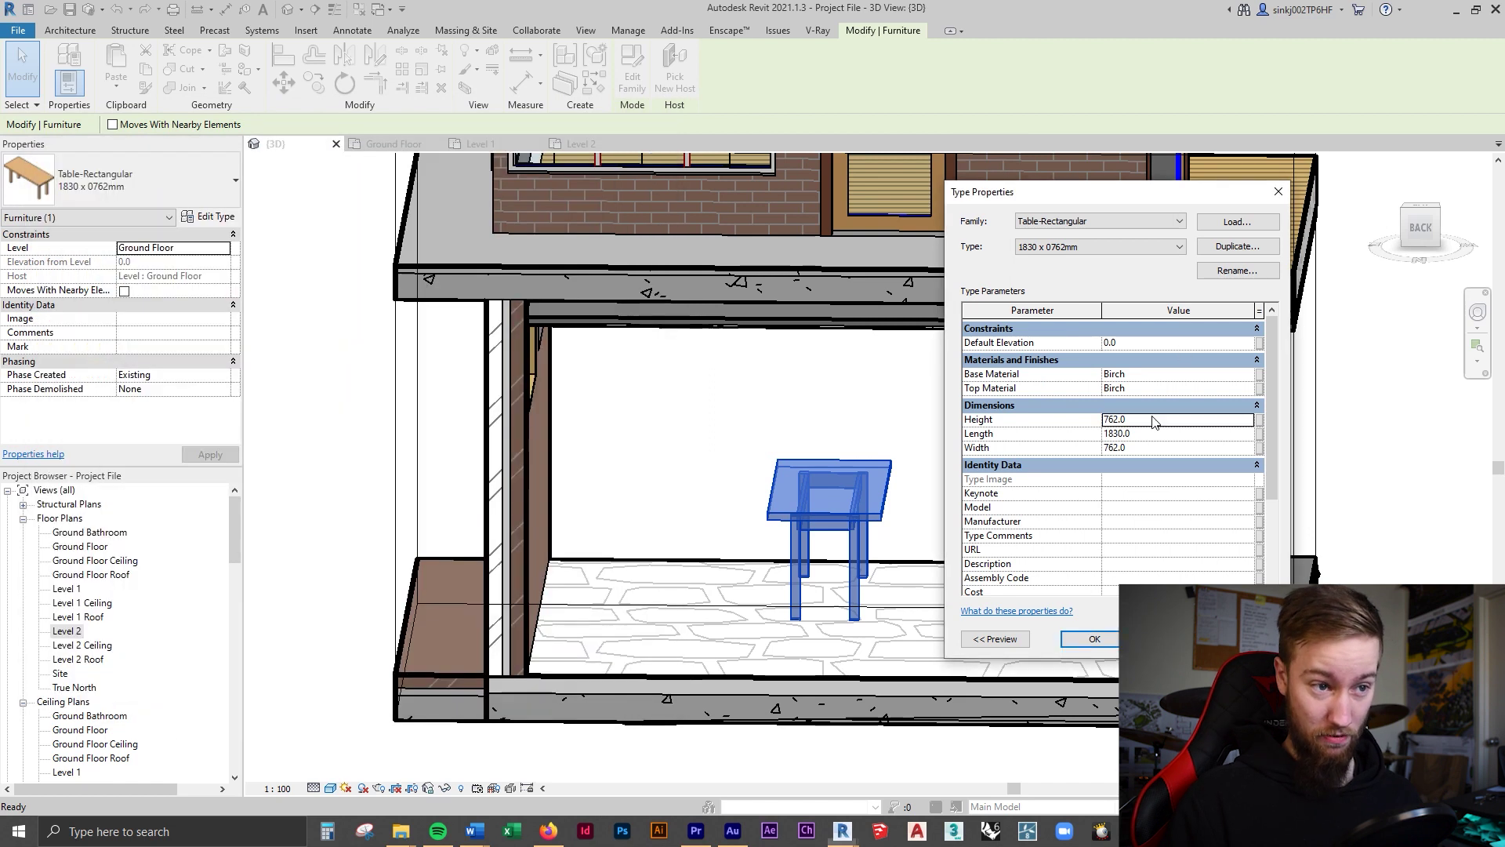
click(1134, 403)
click(1133, 403)
text(4)
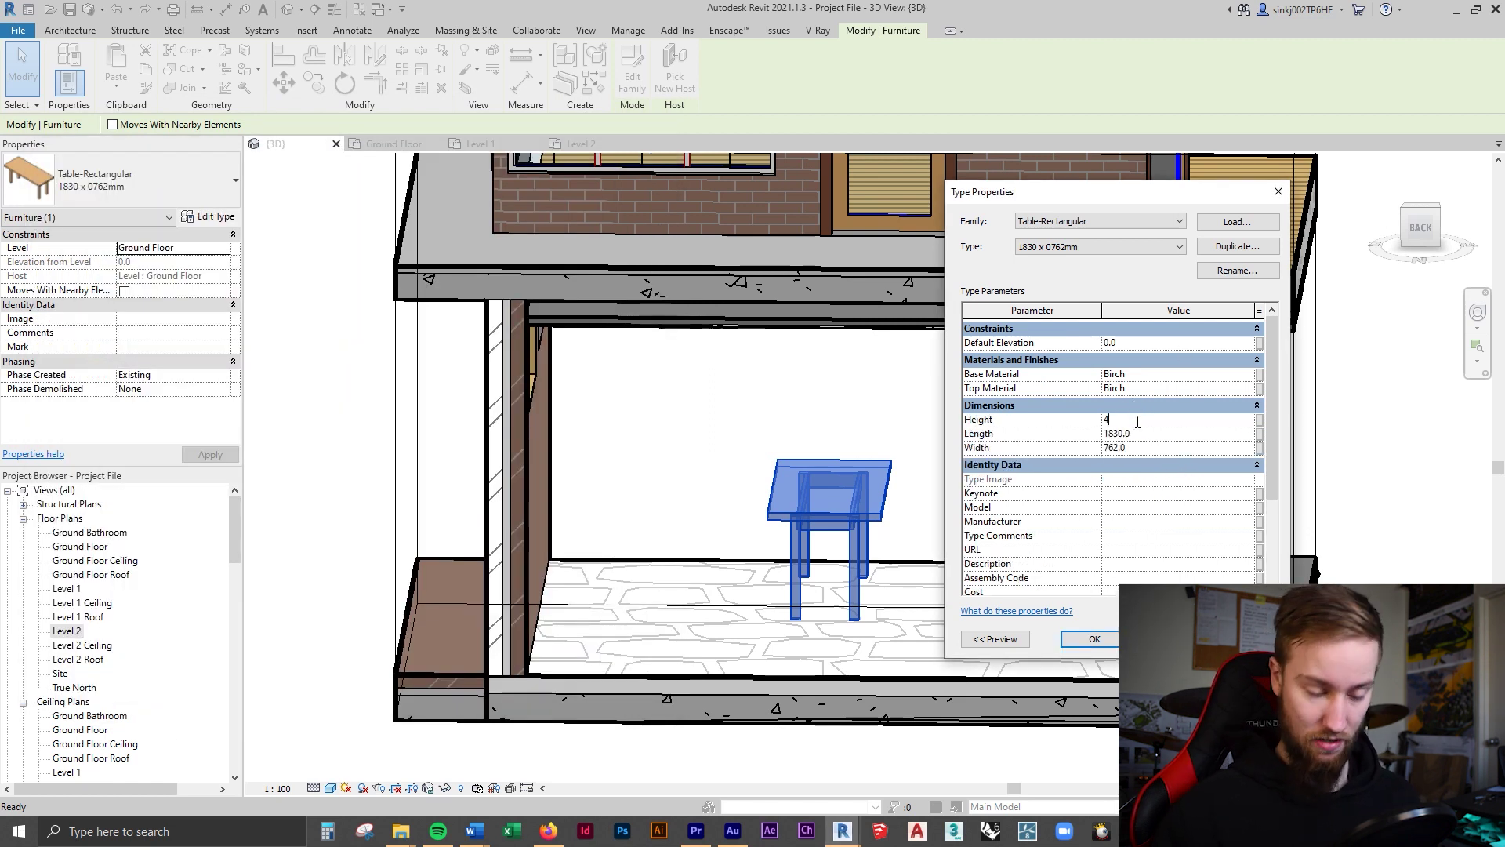
text(00)
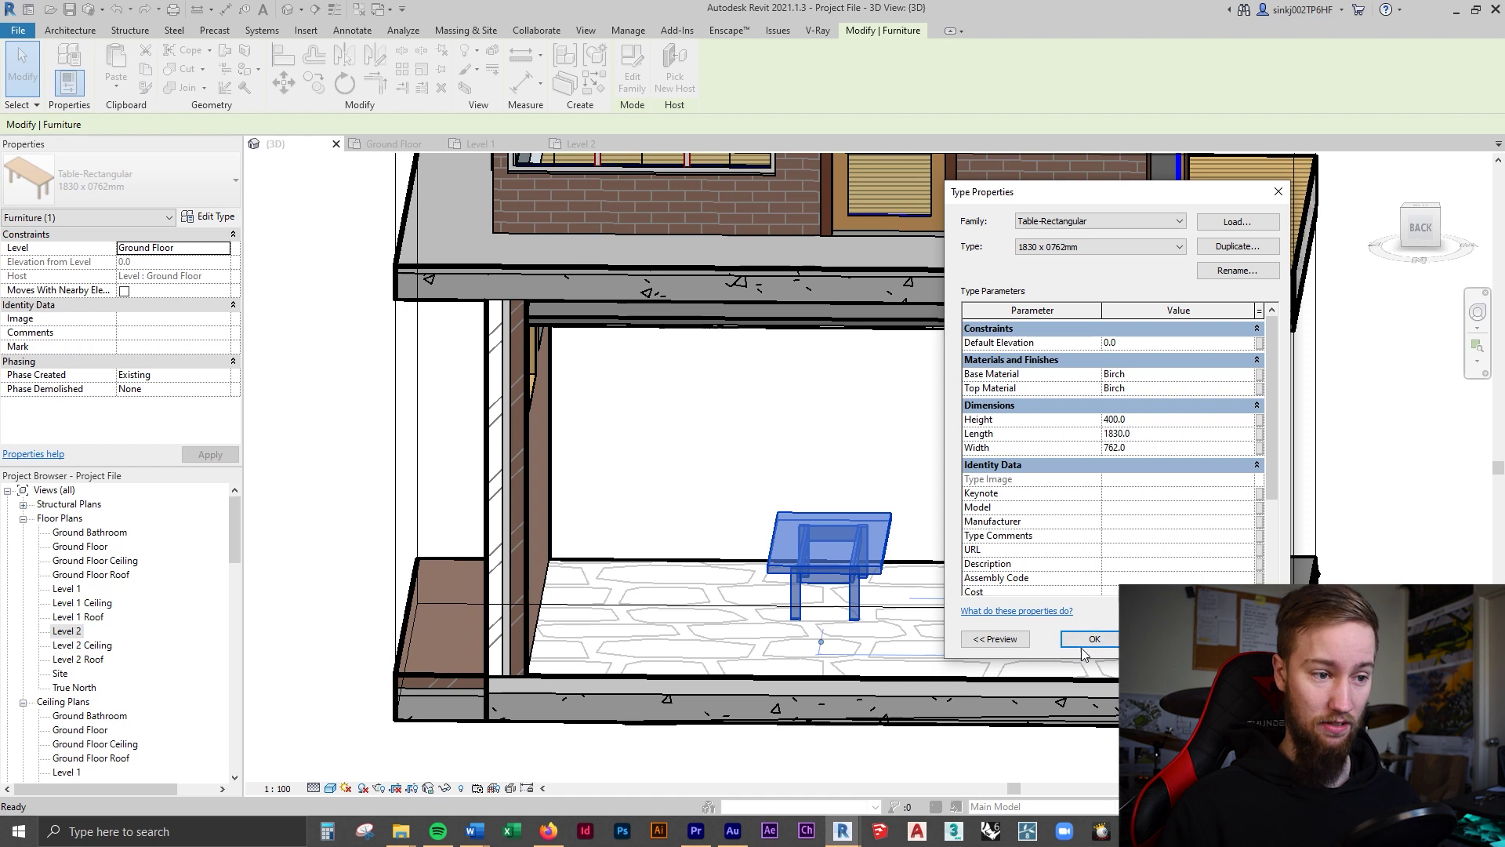
click(1094, 639)
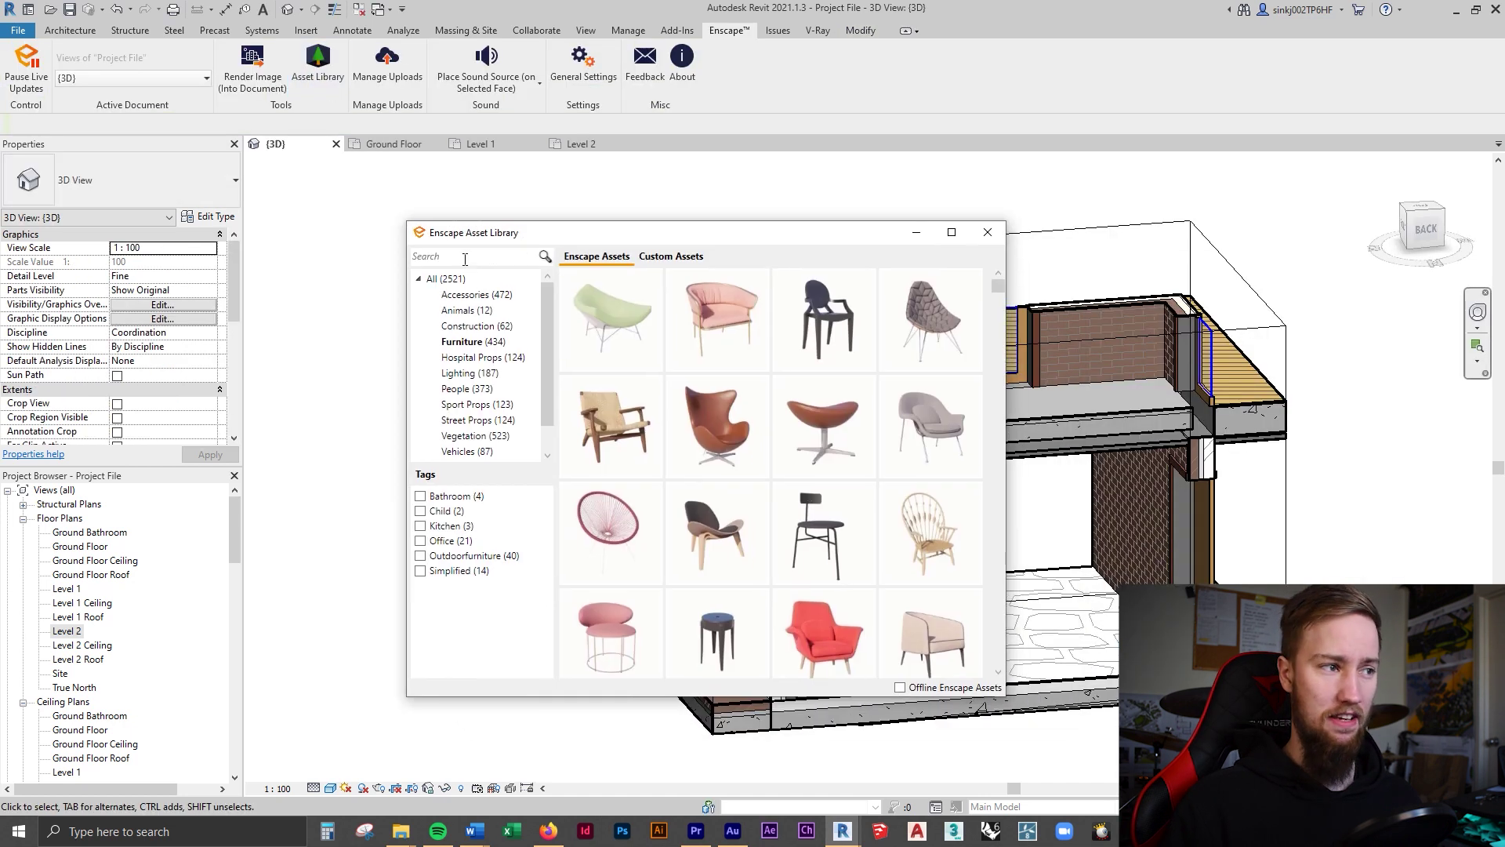
Search the Enscape asset library for 'sofa' and scroll through the sofa results.
text(sofa)
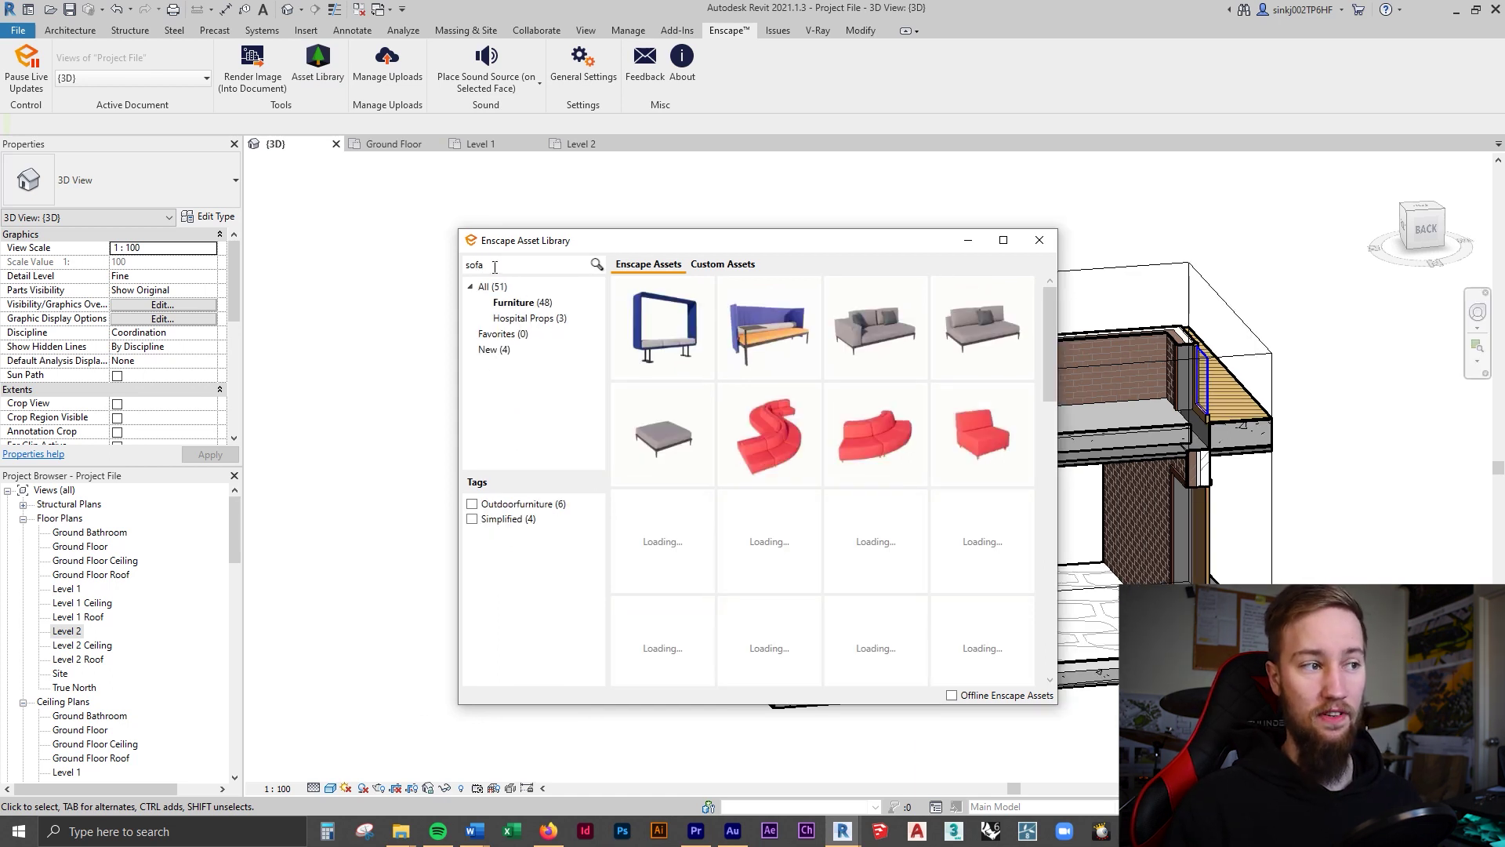
mouse_move(1002, 449)
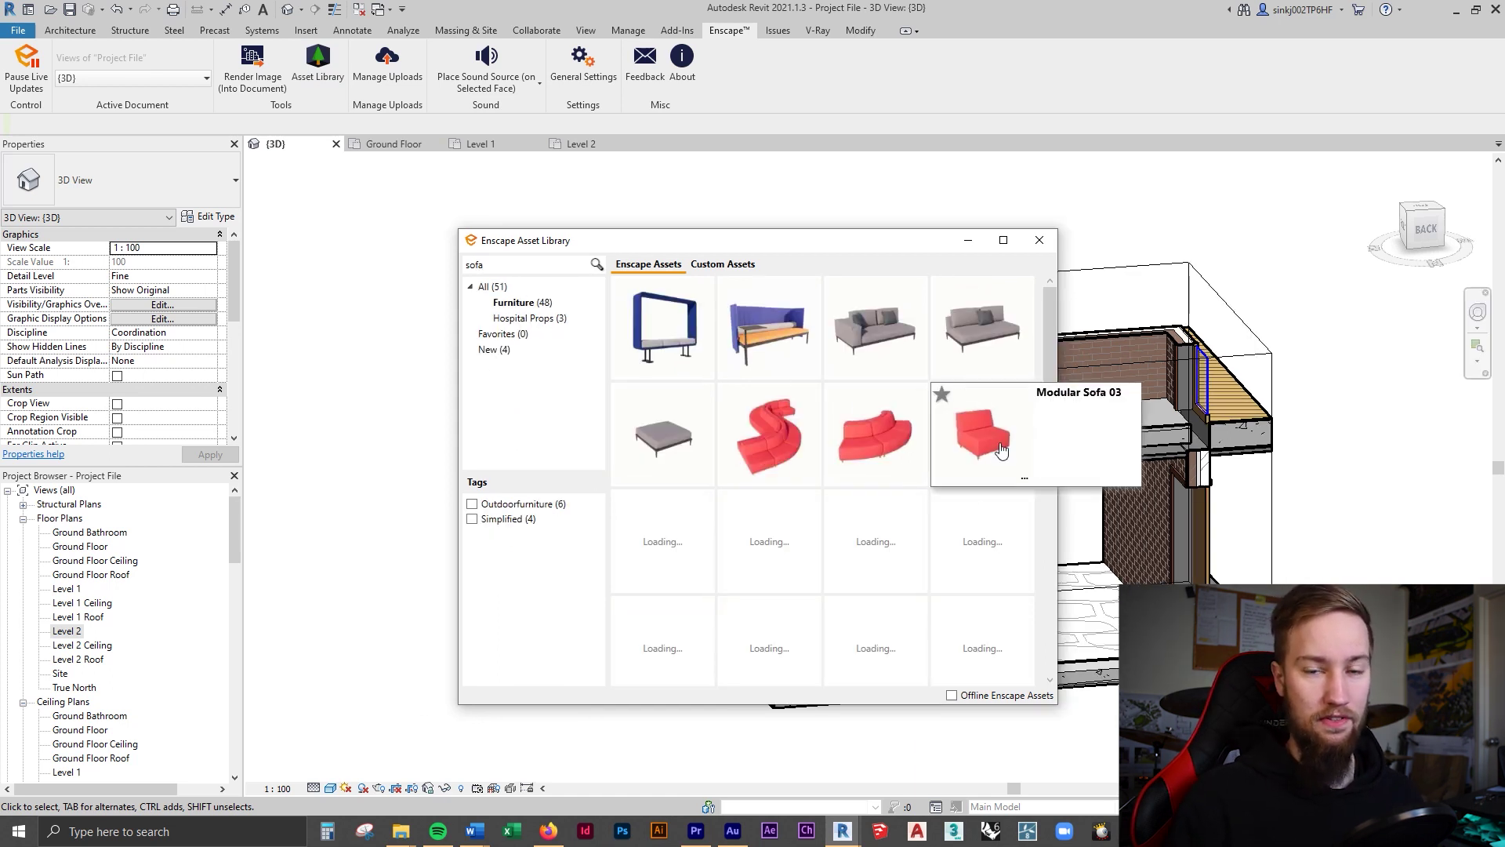
scroll(1004, 548, down, 1)
scroll(1024, 543, down, 1)
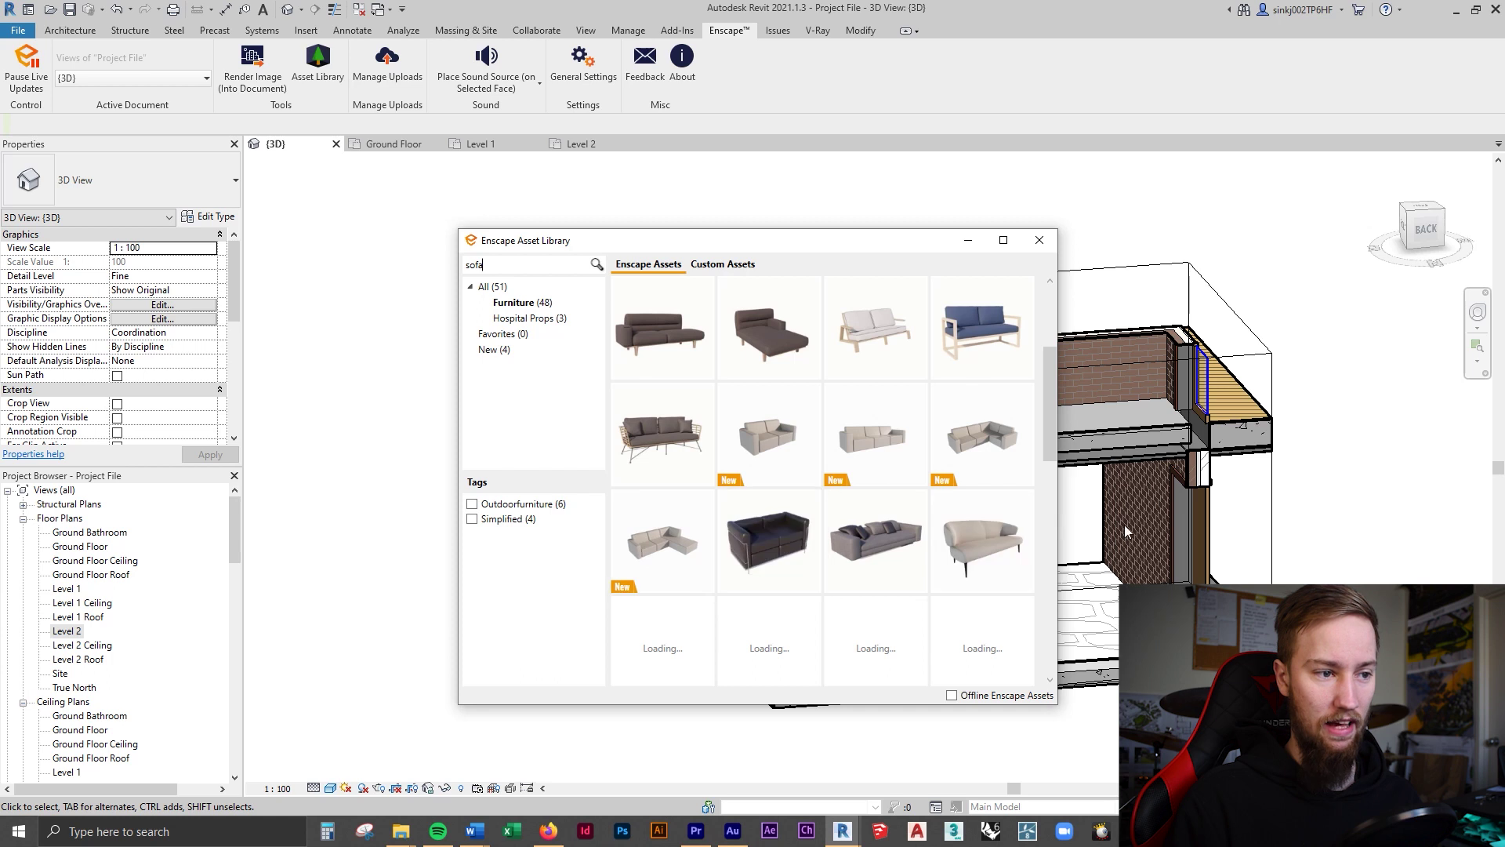
scroll(994, 337, down, 1)
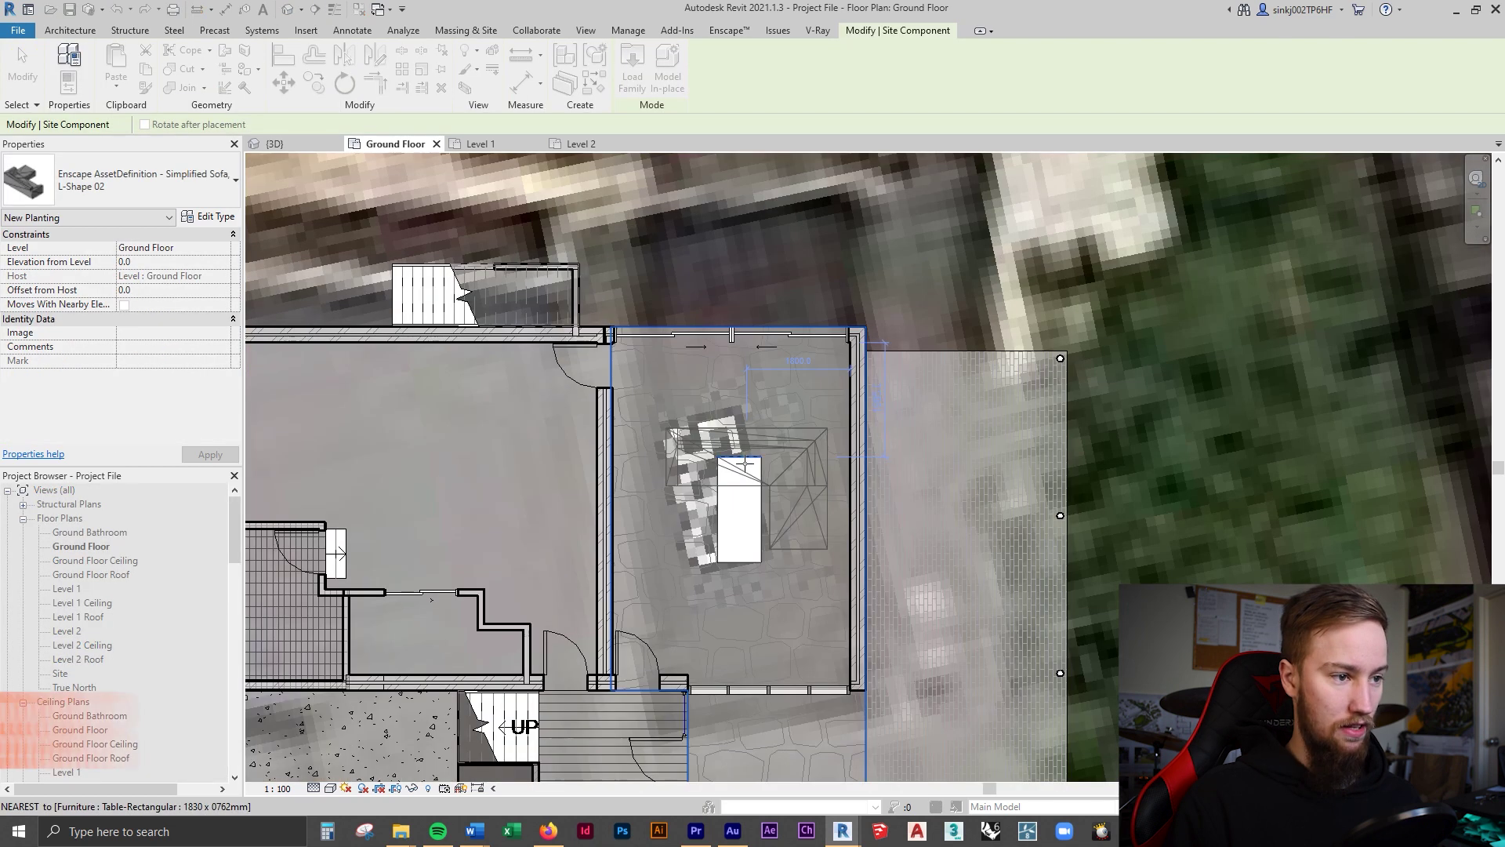
Rotate the L-Shape 02 sofa to a square orientation, place it beside the table, then select it.
key(space)
key(space)
key(space)
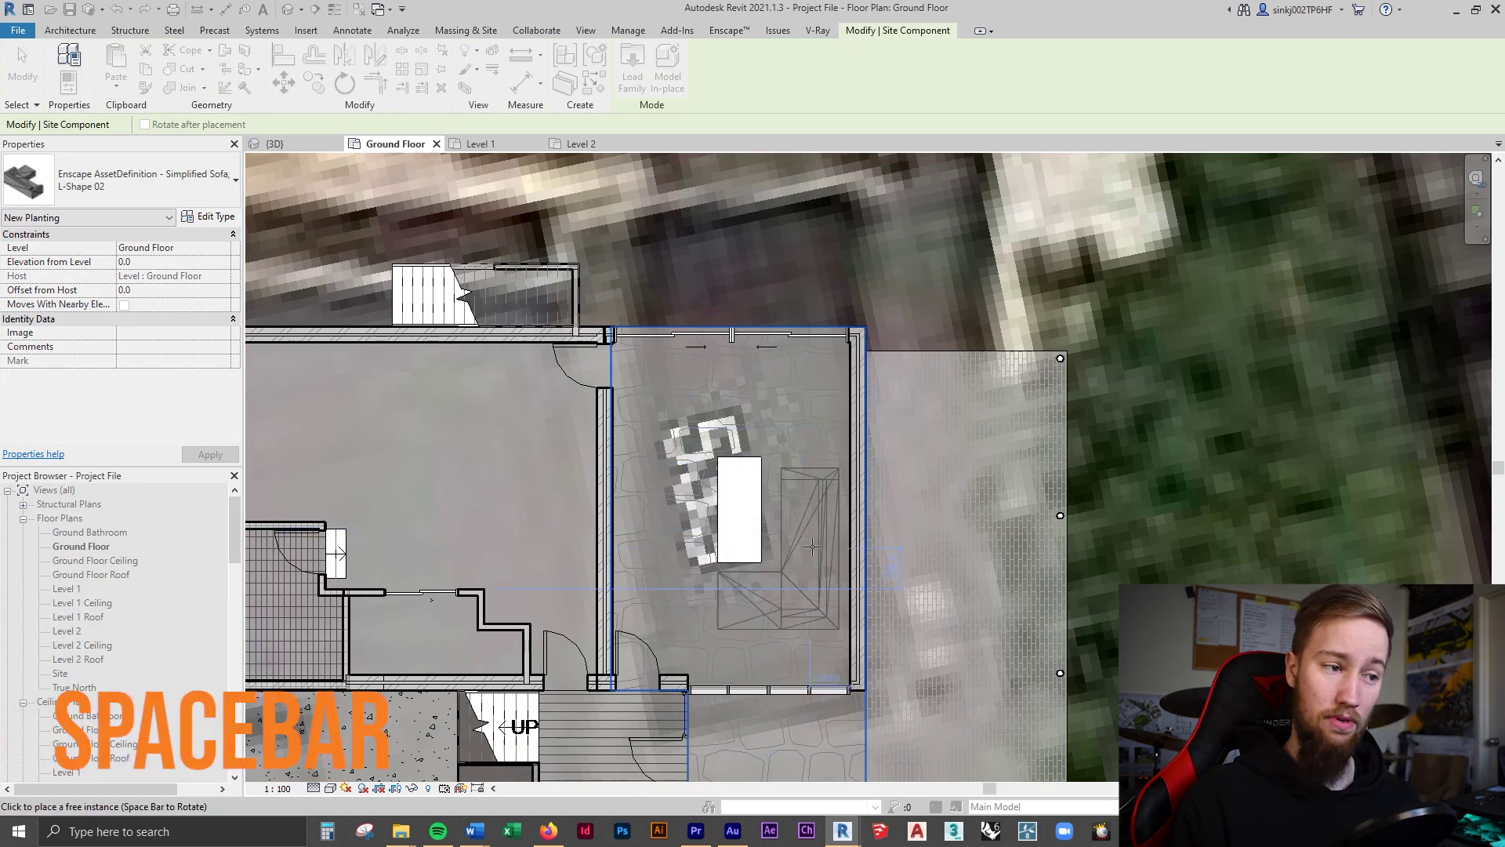
key(space)
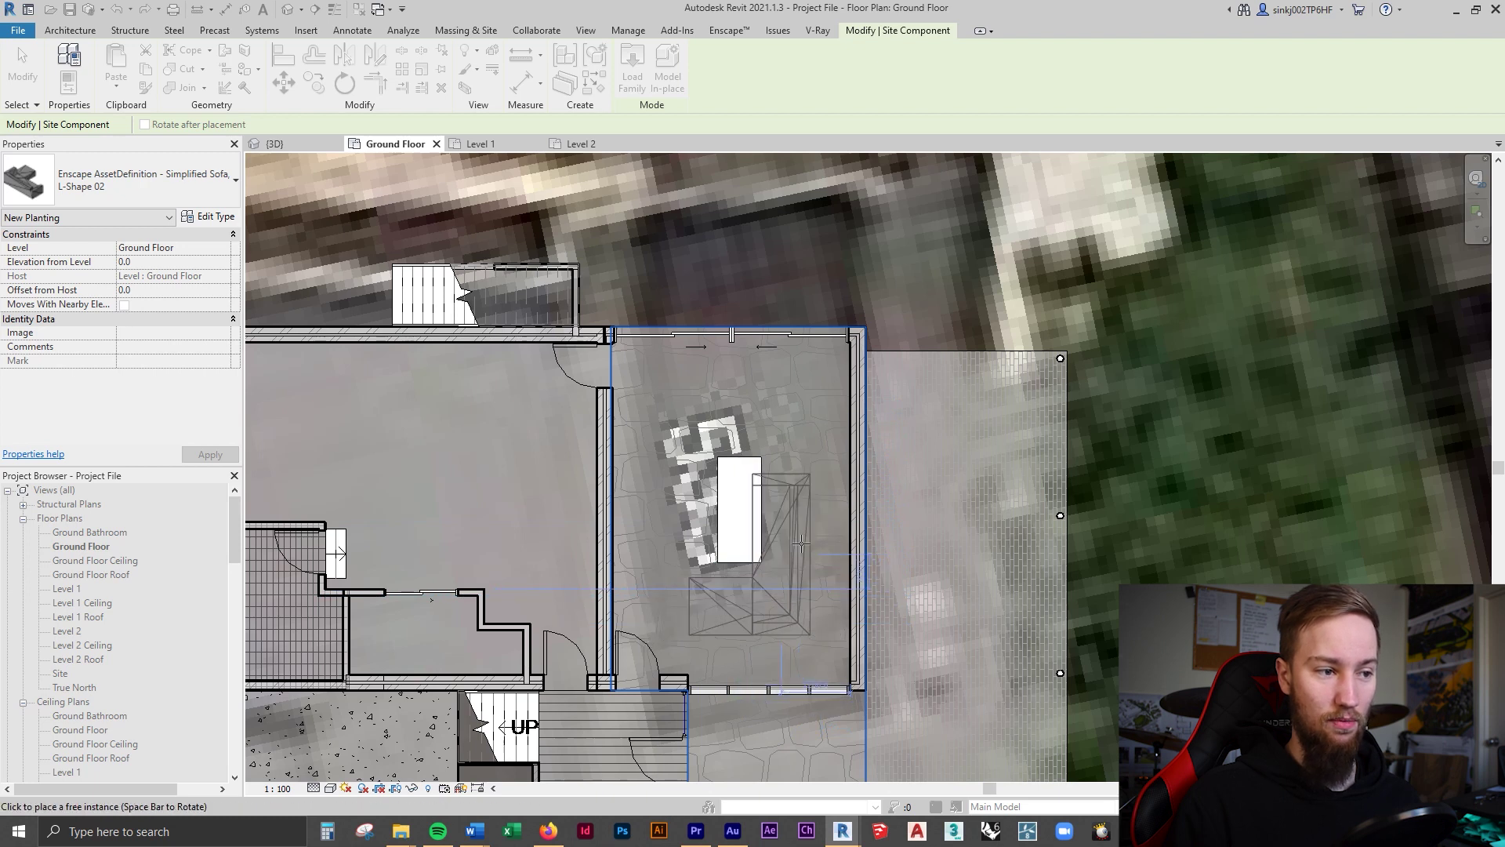
click(813, 541)
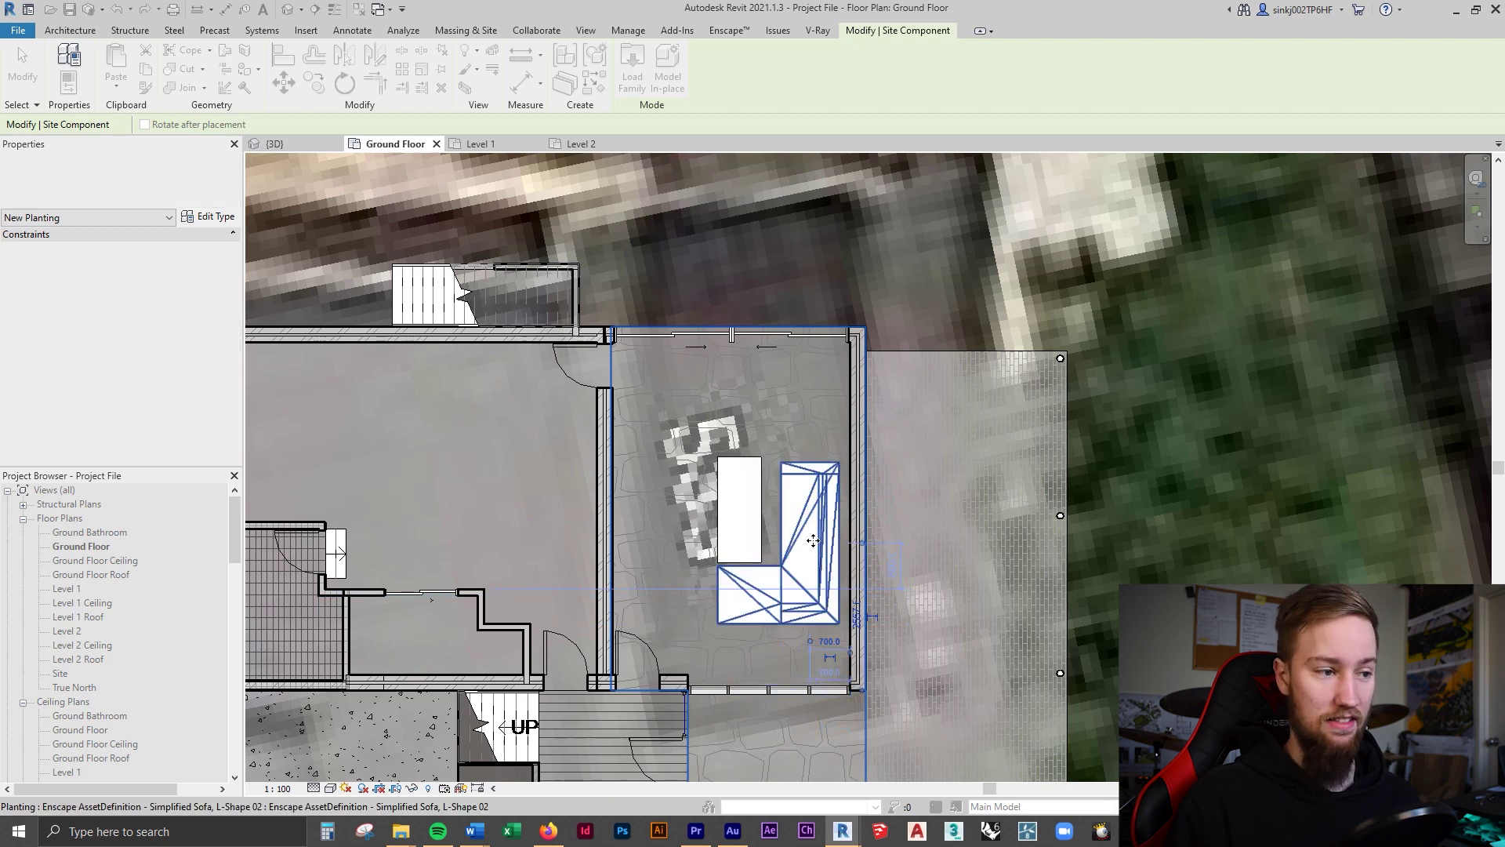
key(Escape)
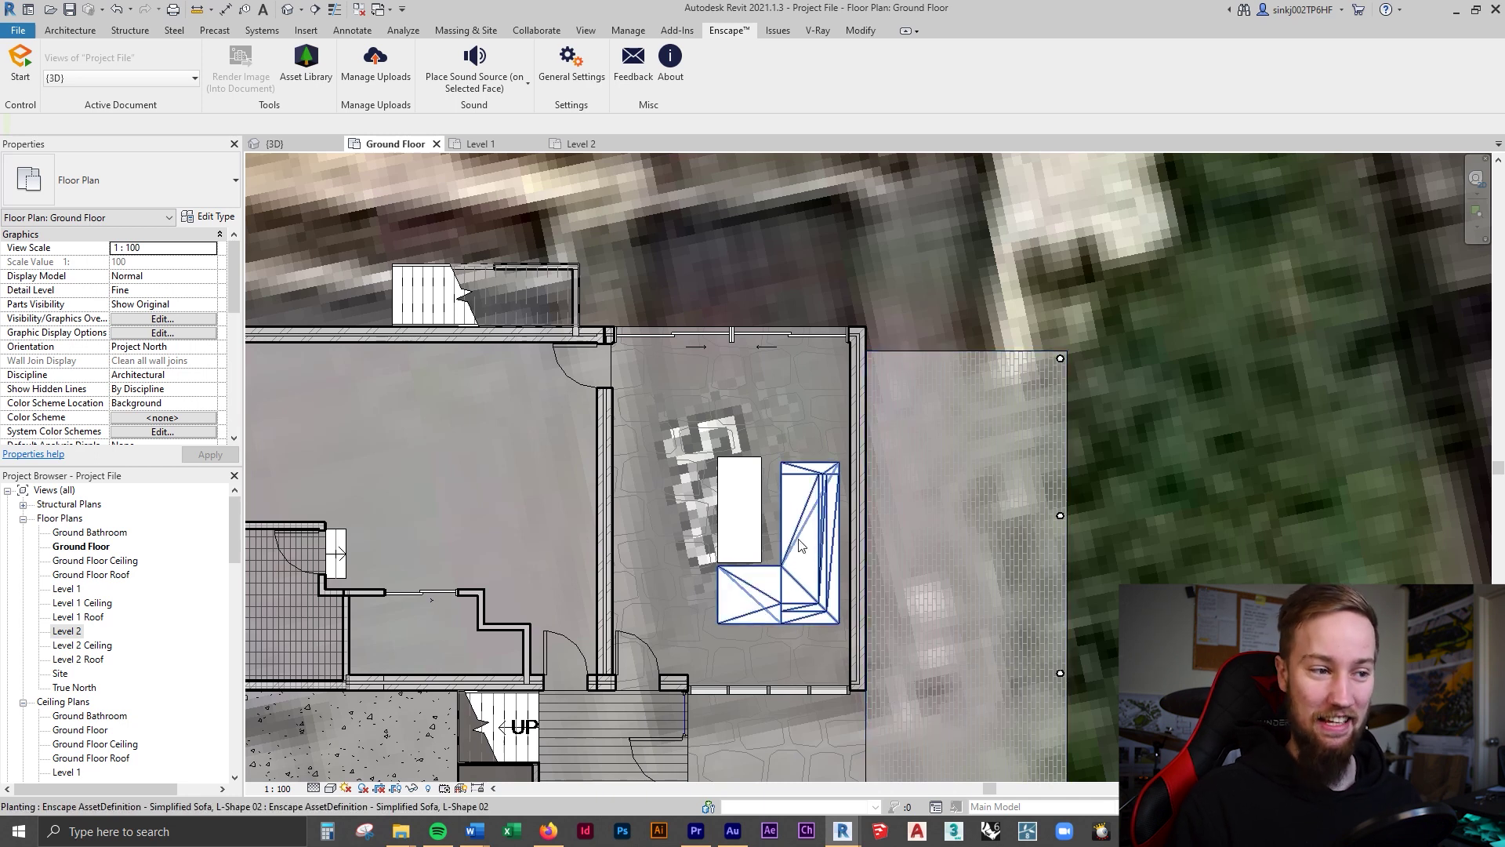
click(823, 584)
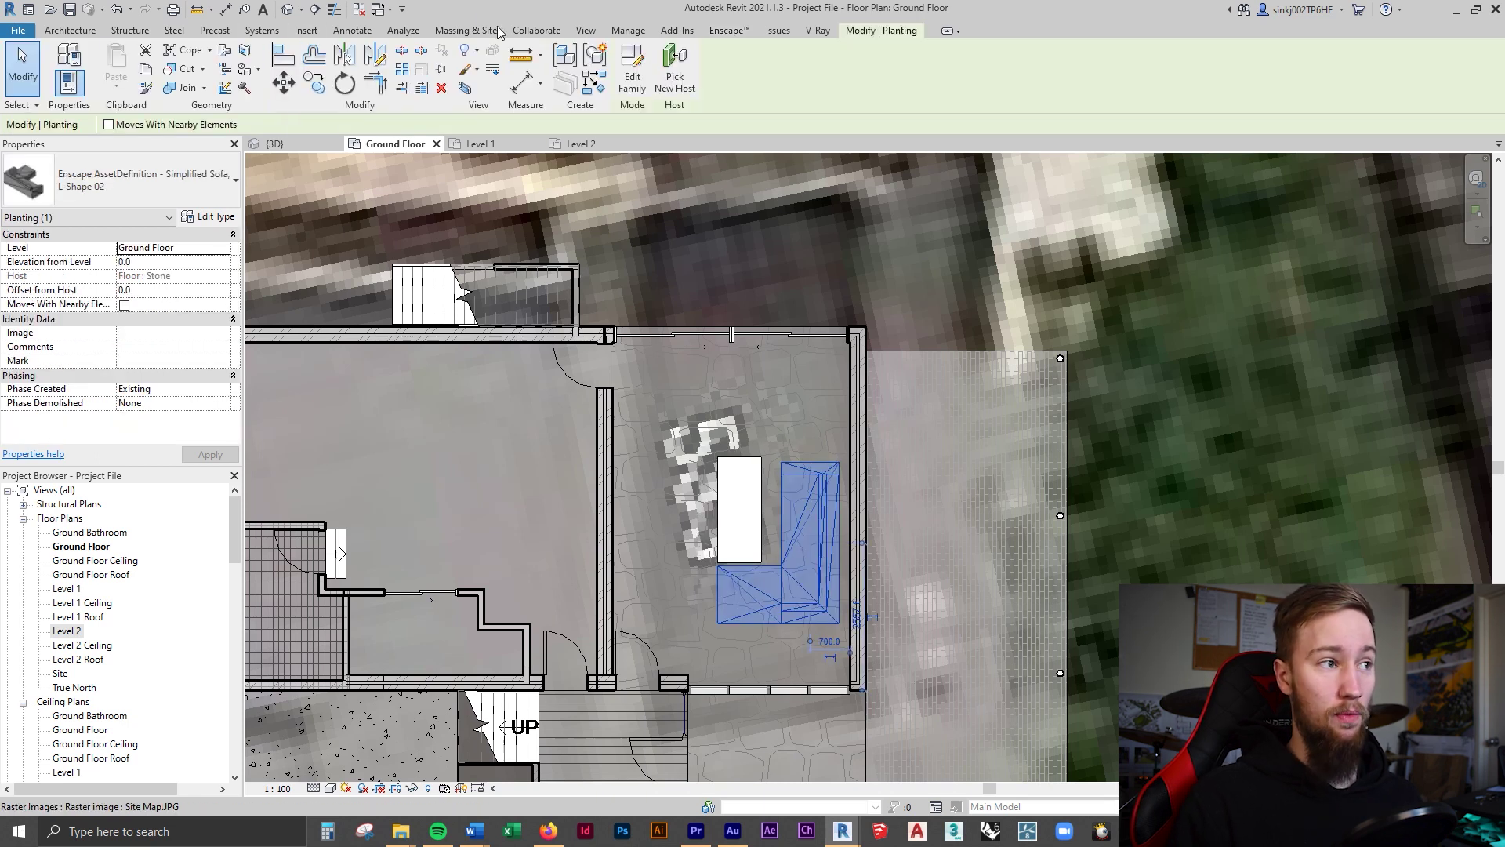
click(725, 31)
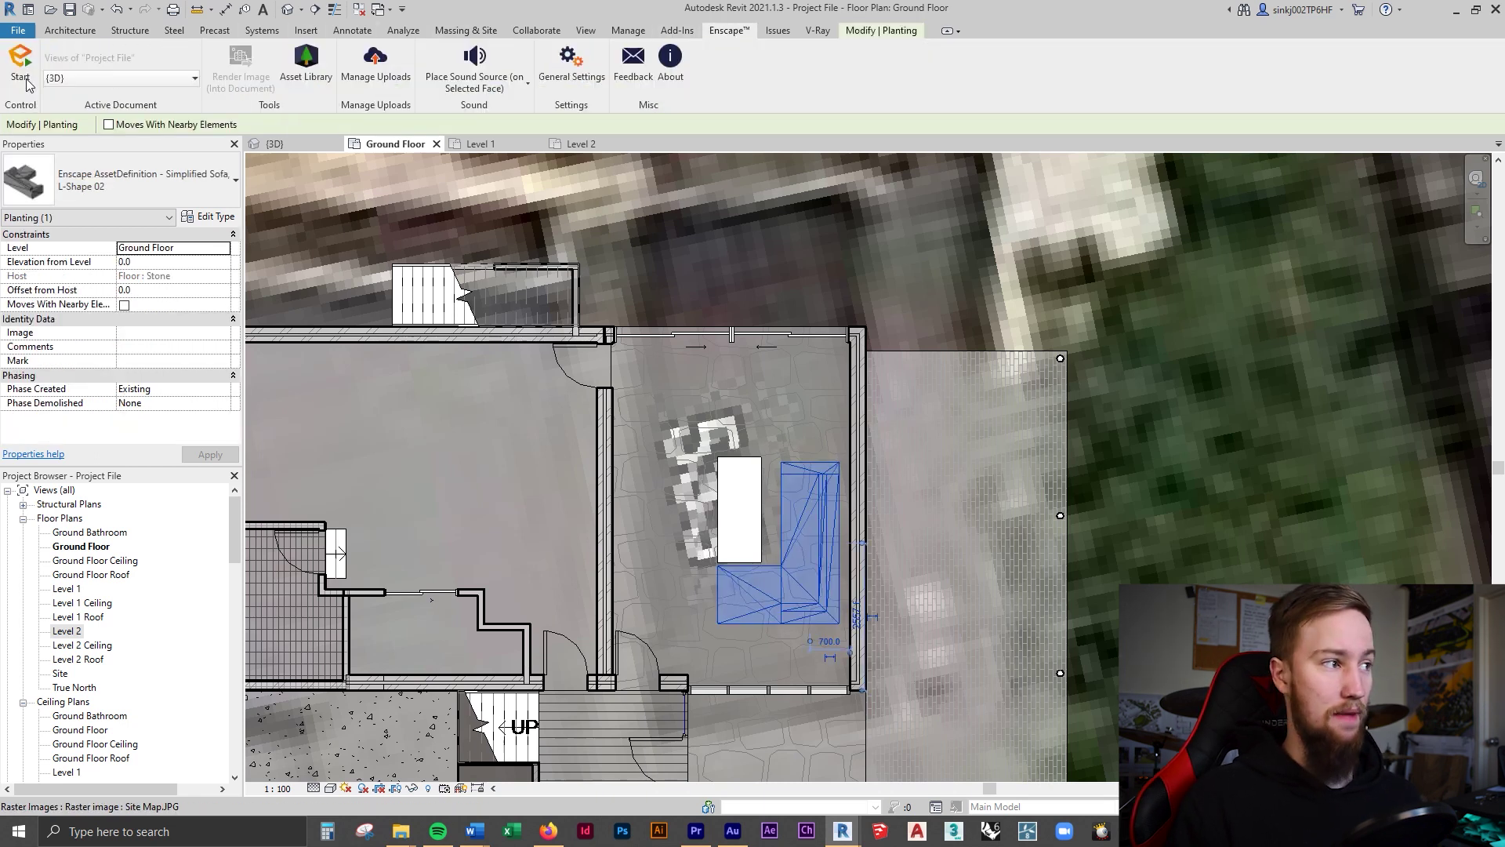
Start the Enscape live render, walk toward the sofa and pull up the living-room reference photo.
click(20, 62)
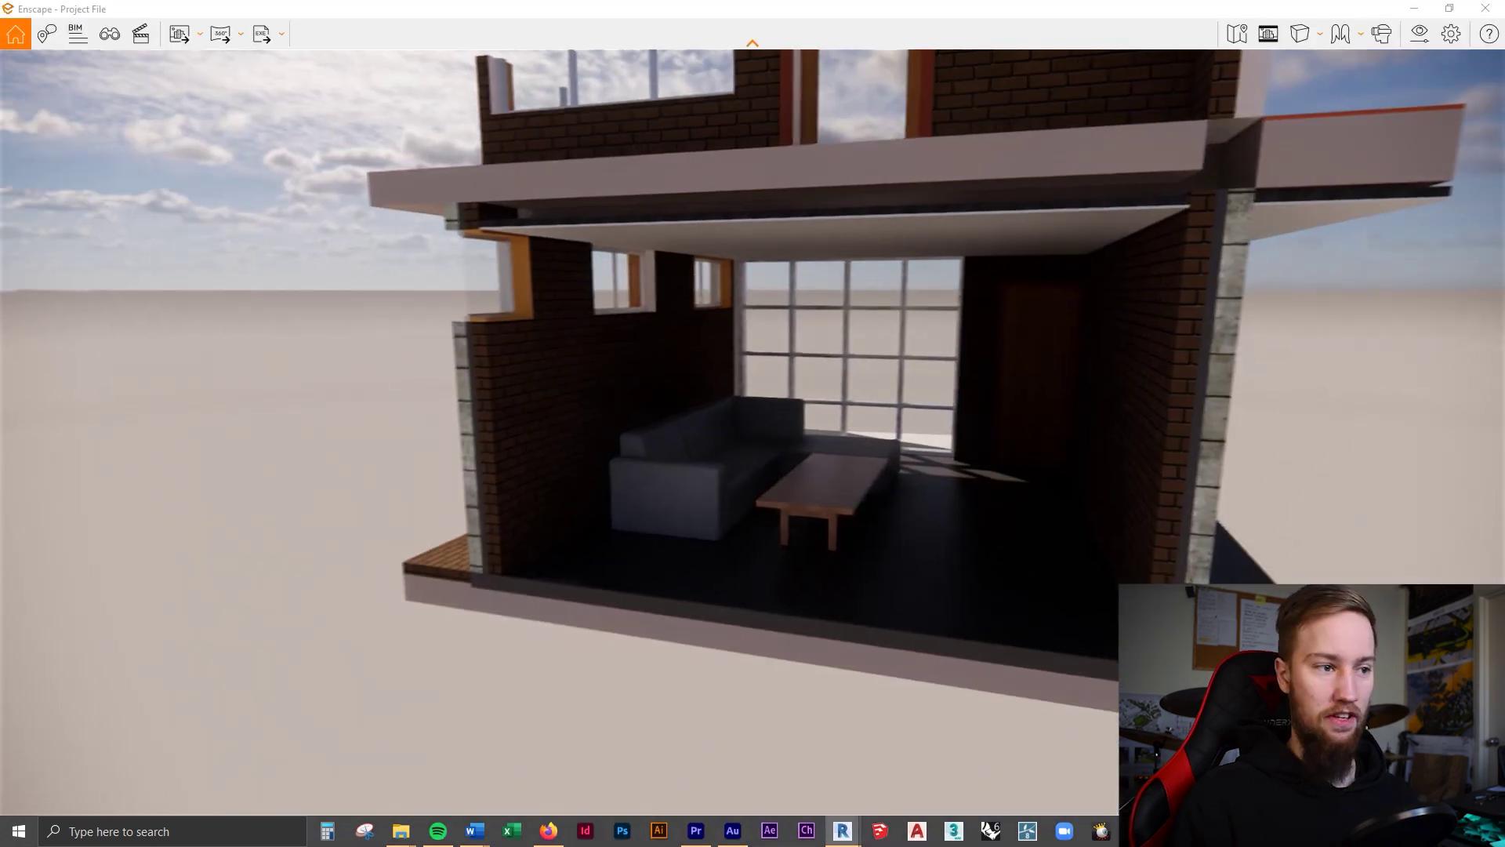
key(w)
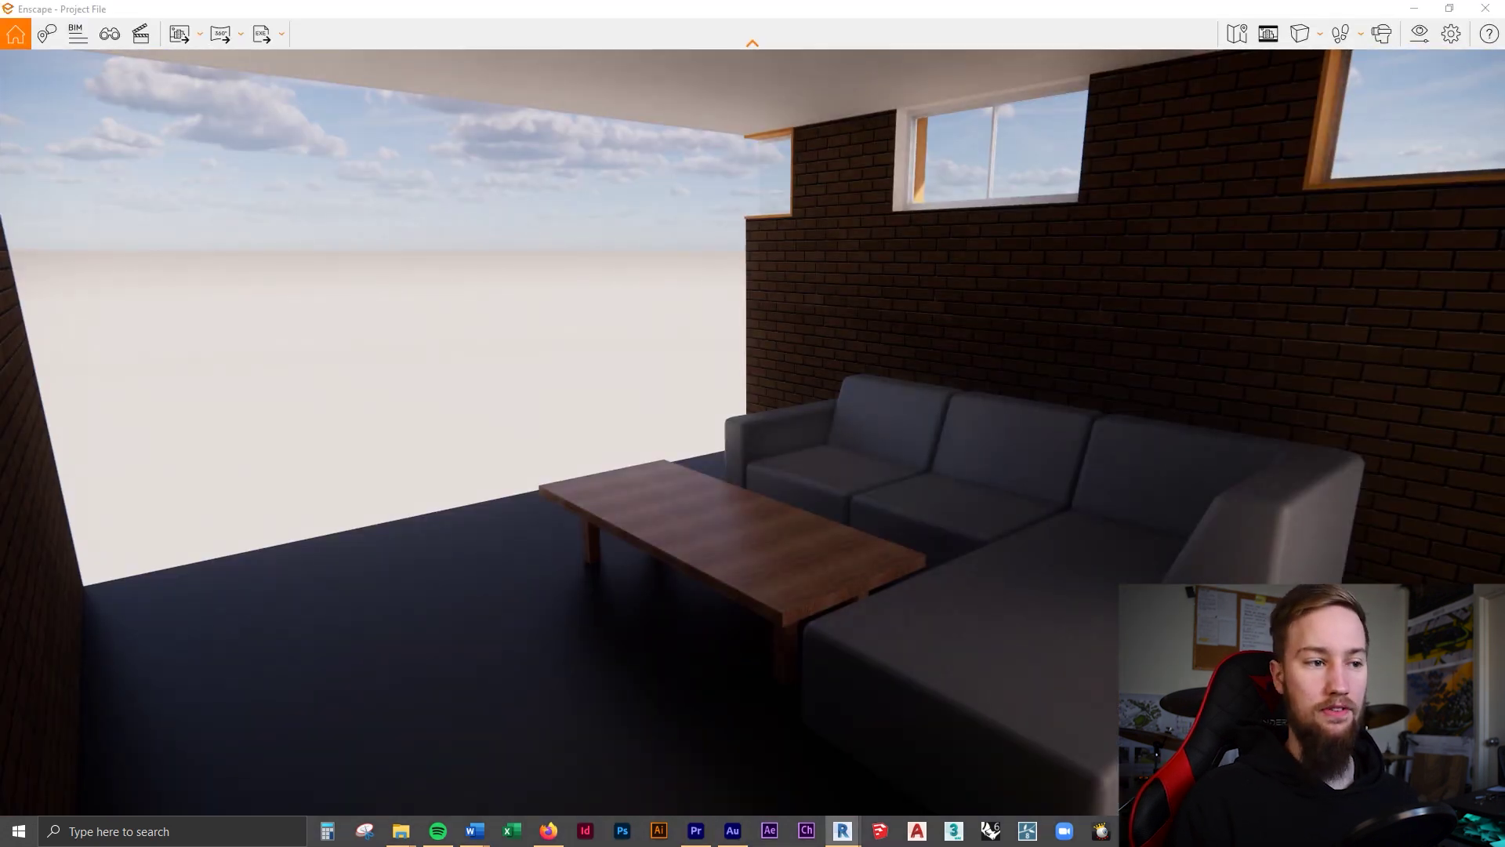
key(alt+Tab)
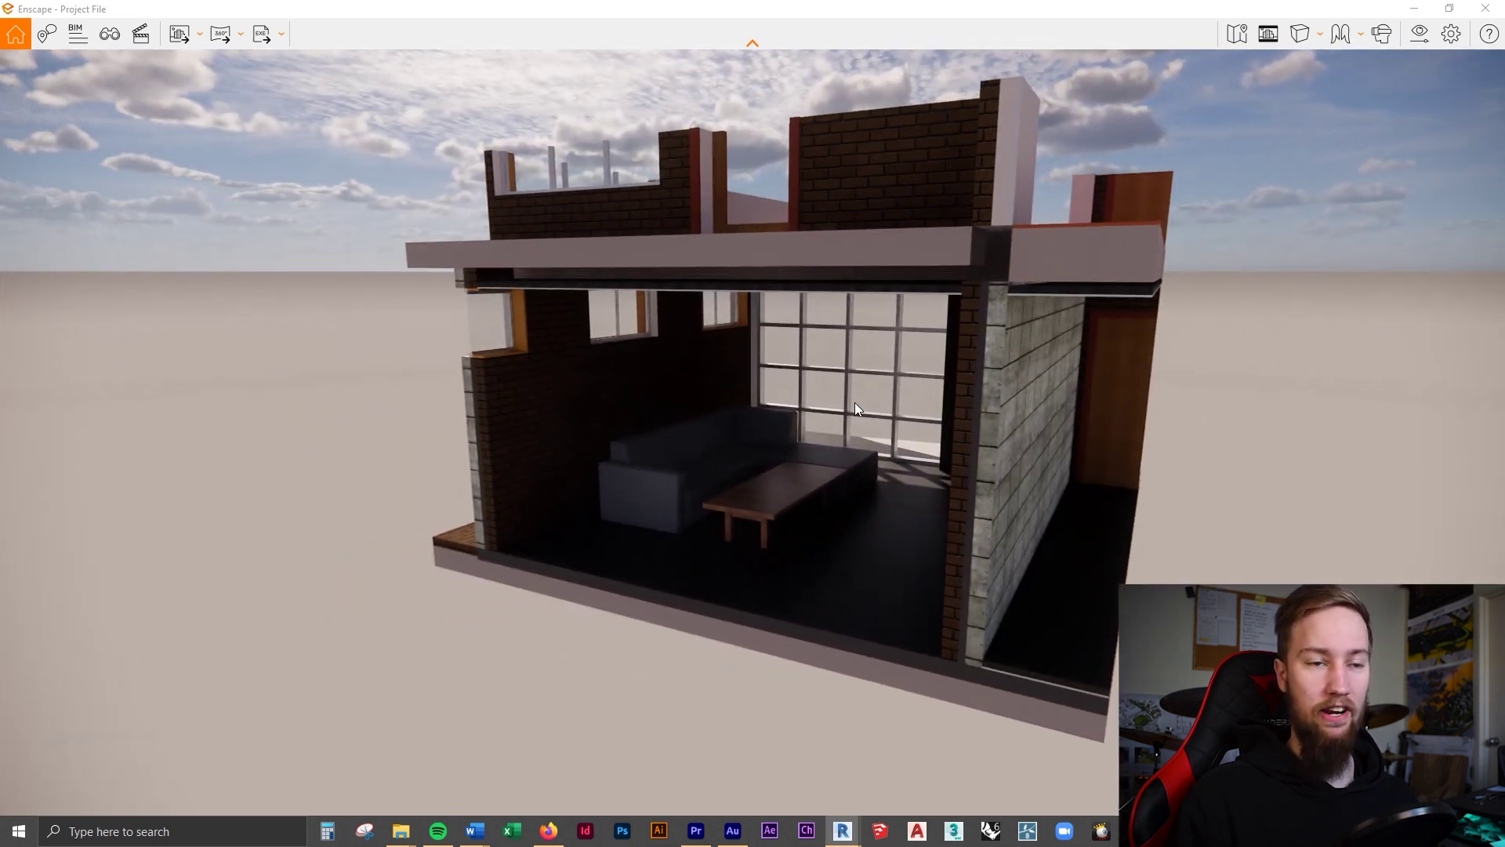
Compare the Enscape render of the sofa and table with the reference photo, then return to Revit.
mouse_move(850, 836)
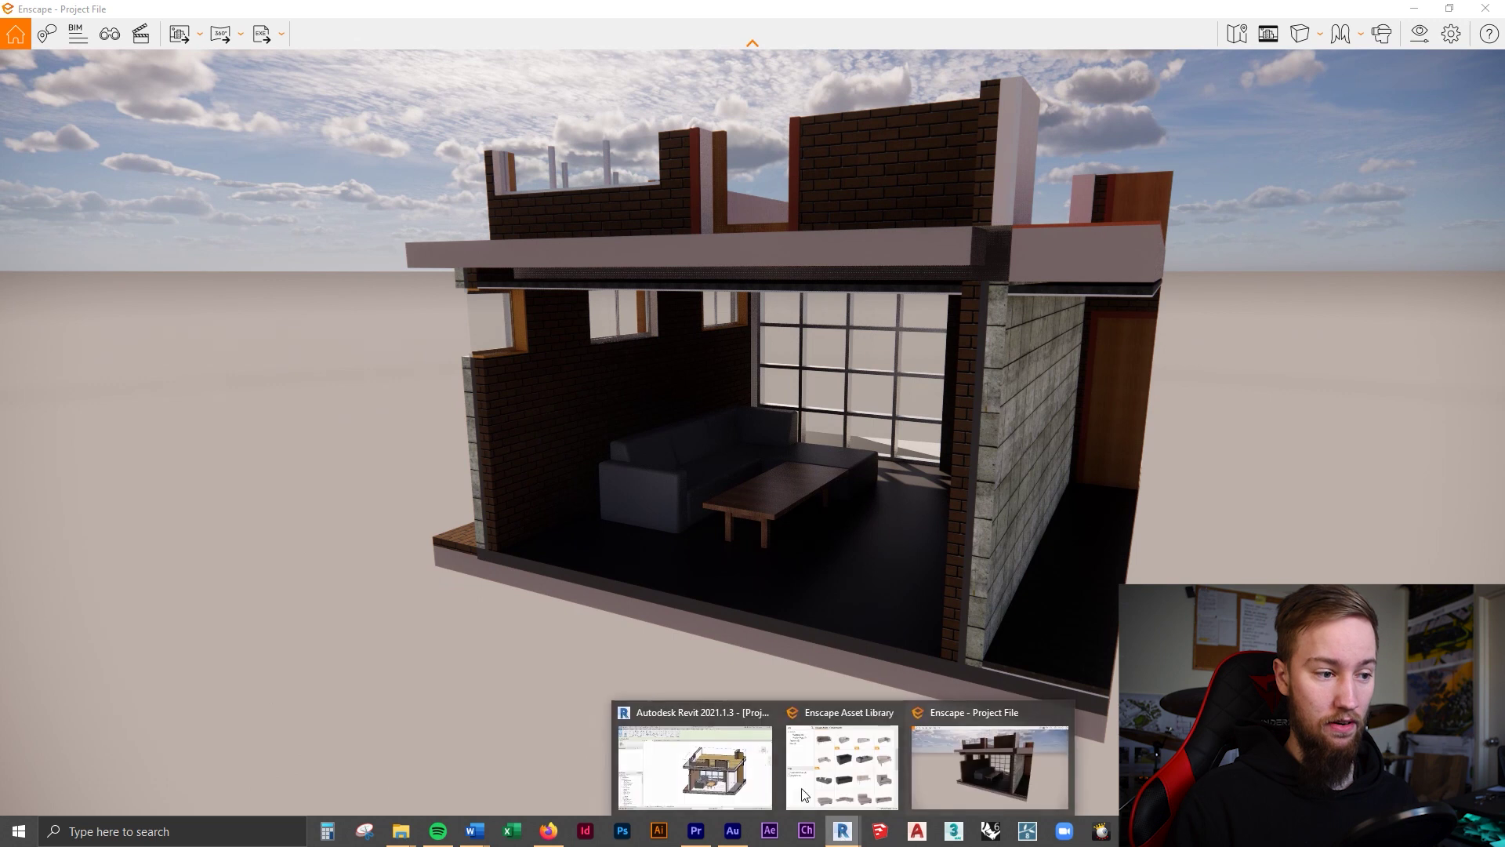
click(735, 751)
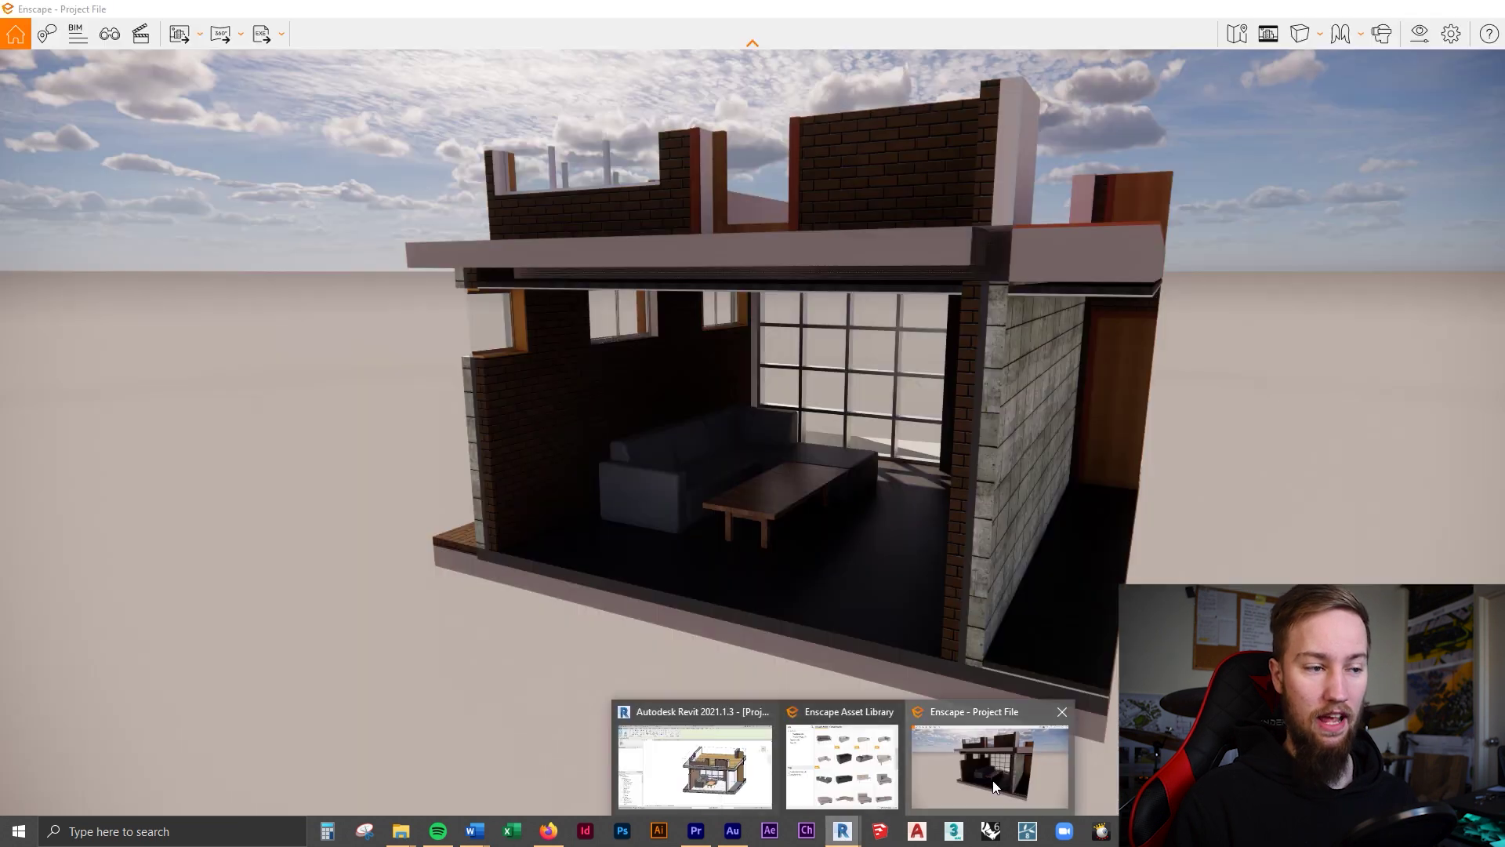
click(1028, 754)
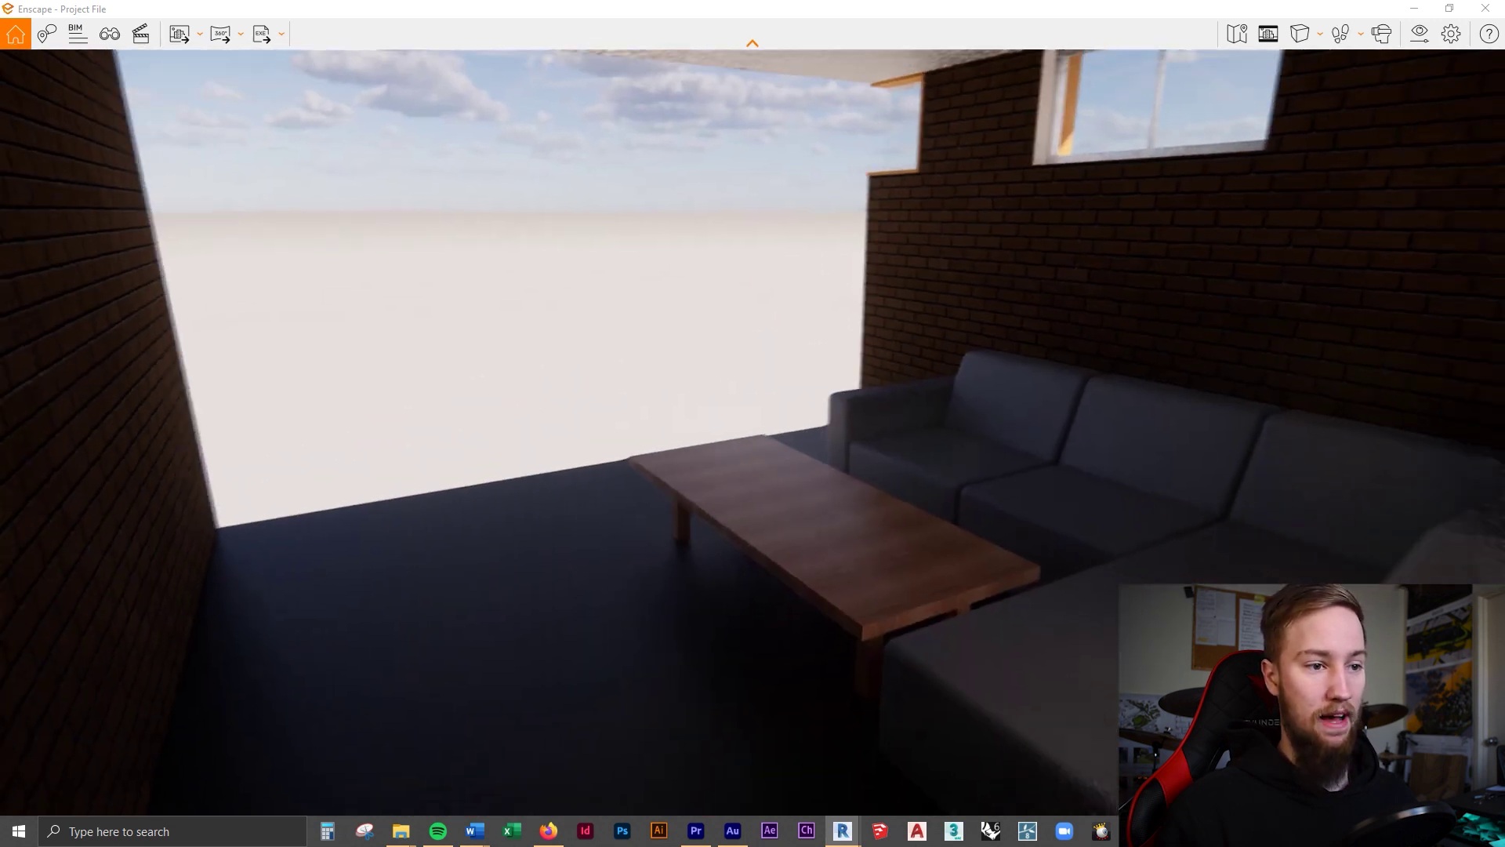
key(alt+Tab)
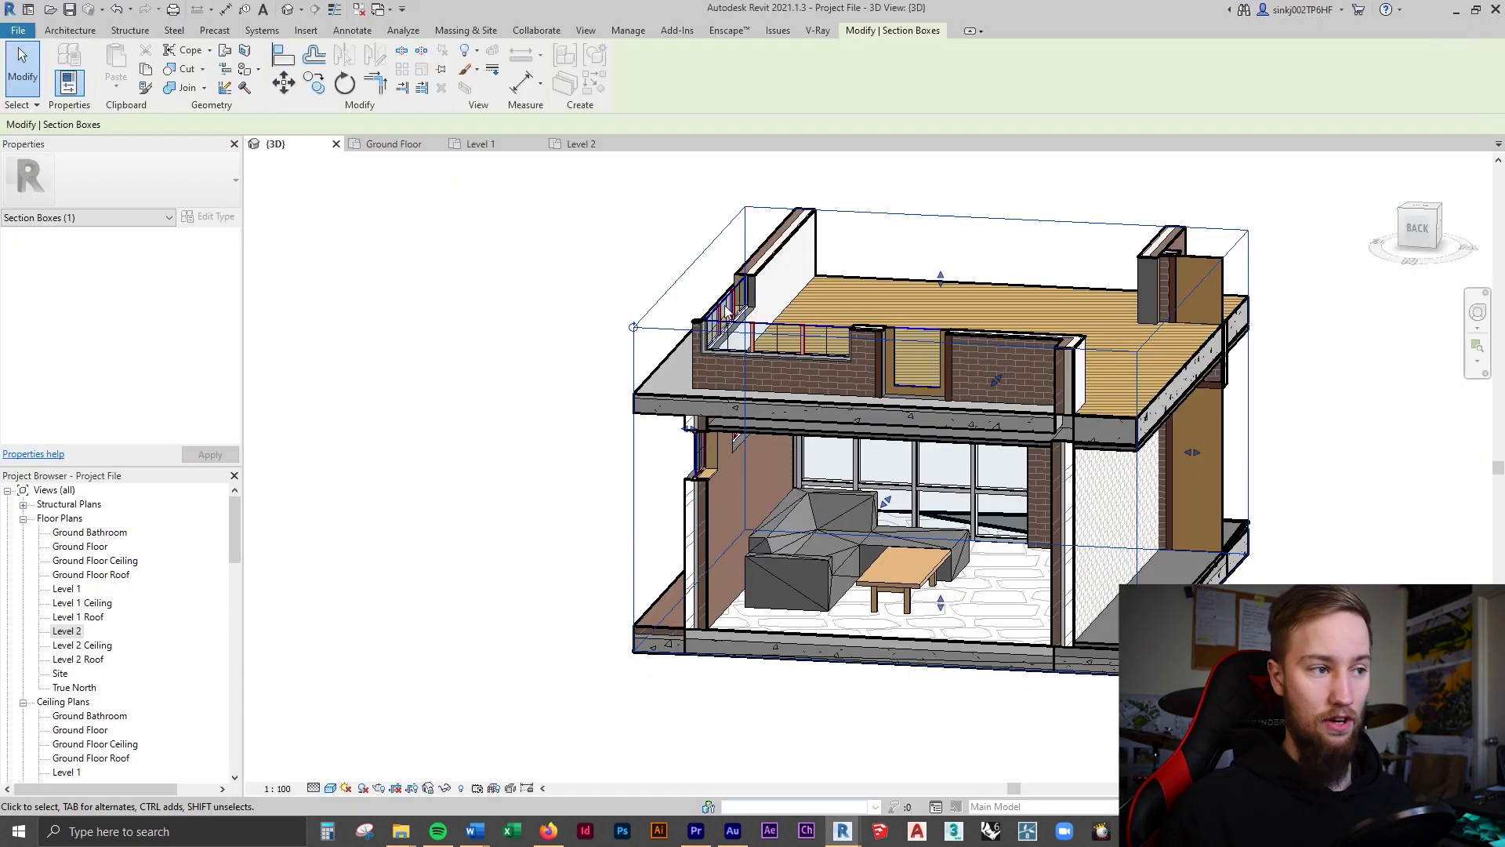
key(Escape)
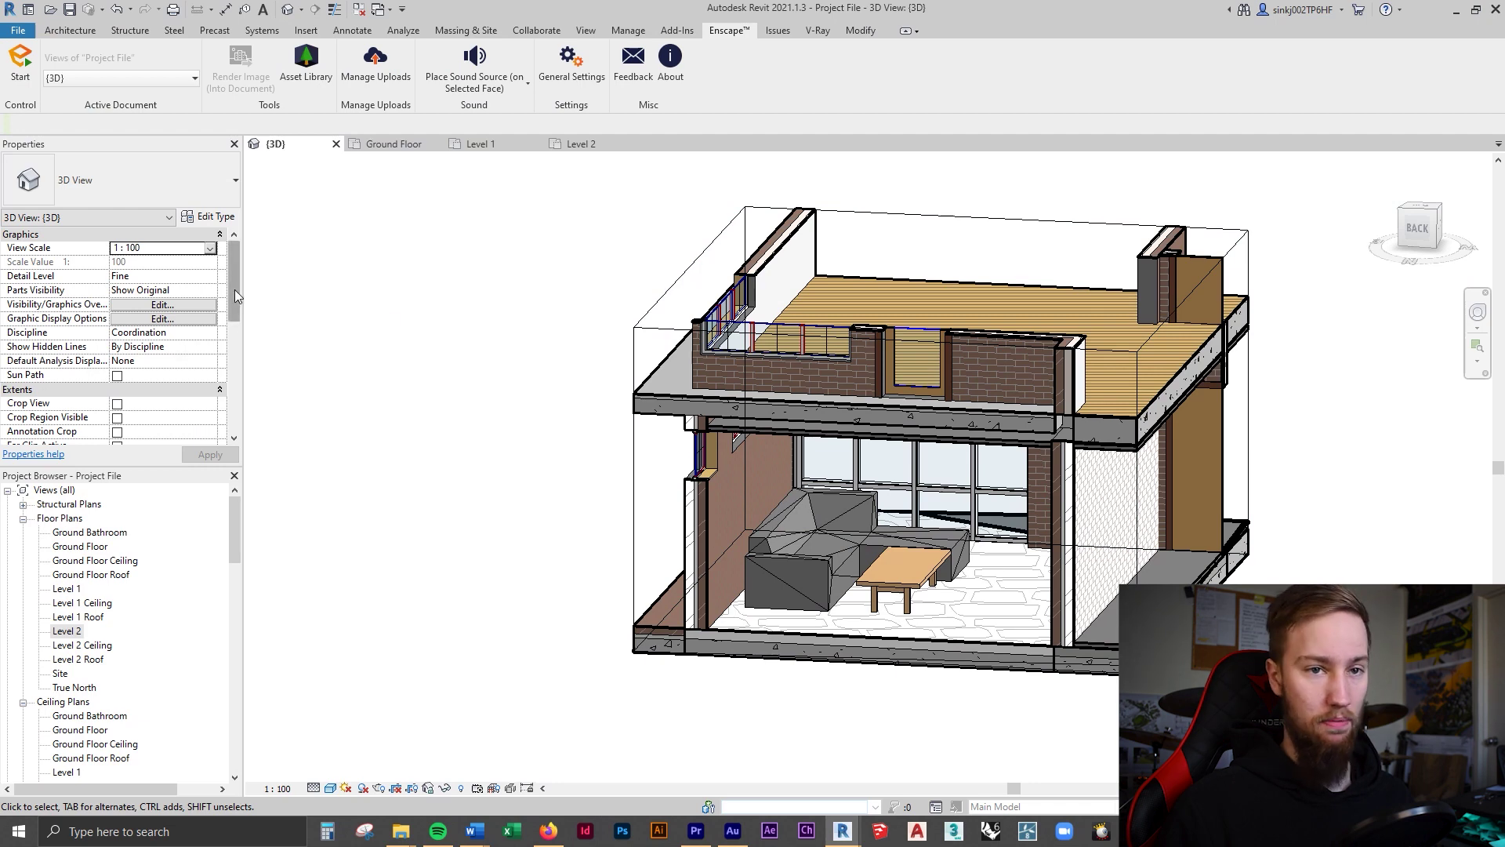
Turn off the Section Box in Properties and orbit to see the whole house.
drag(234, 290, 233, 329)
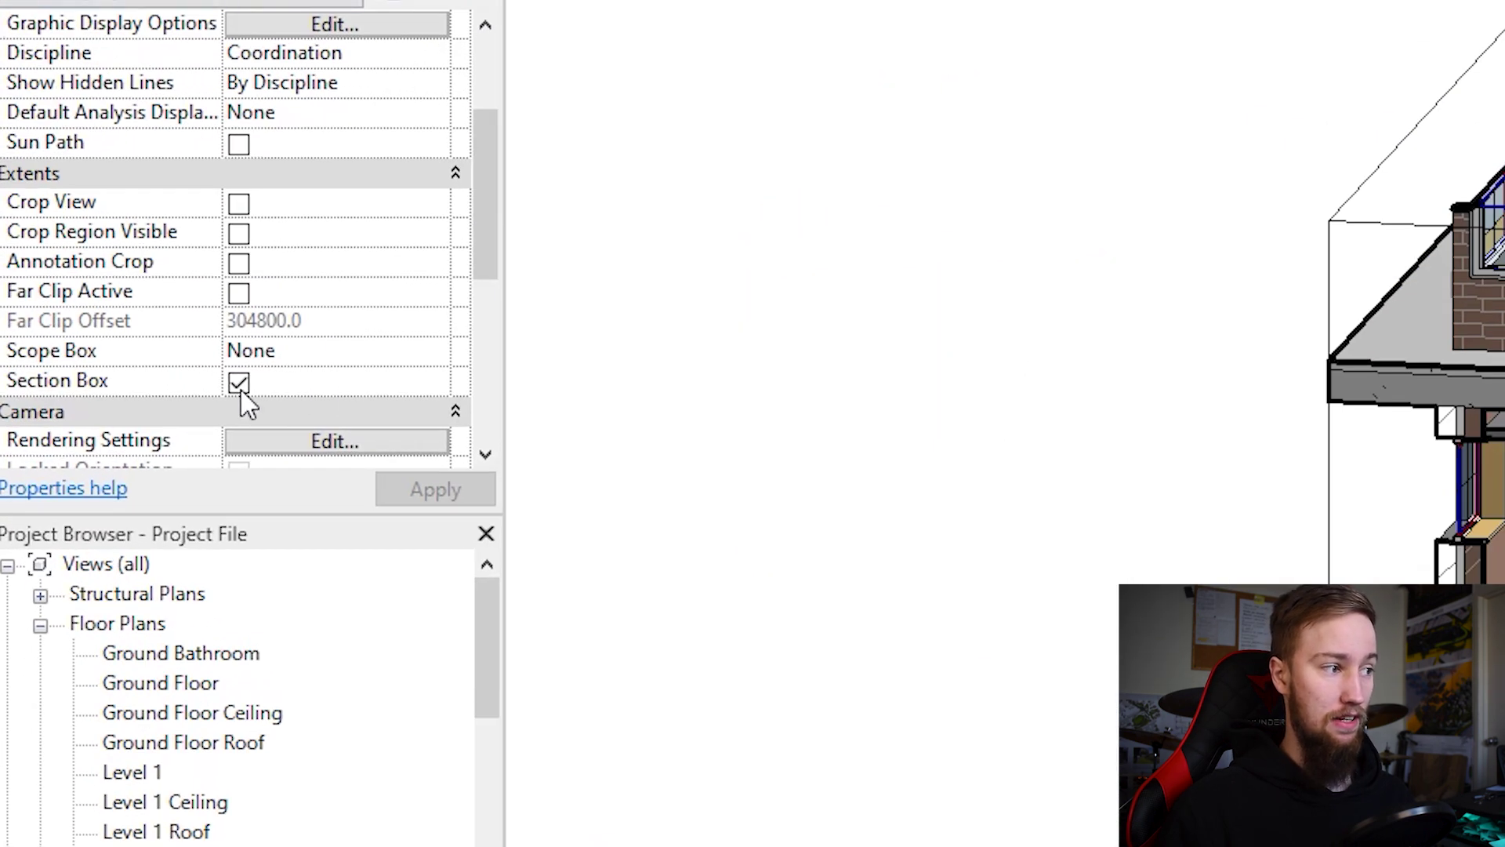
click(240, 386)
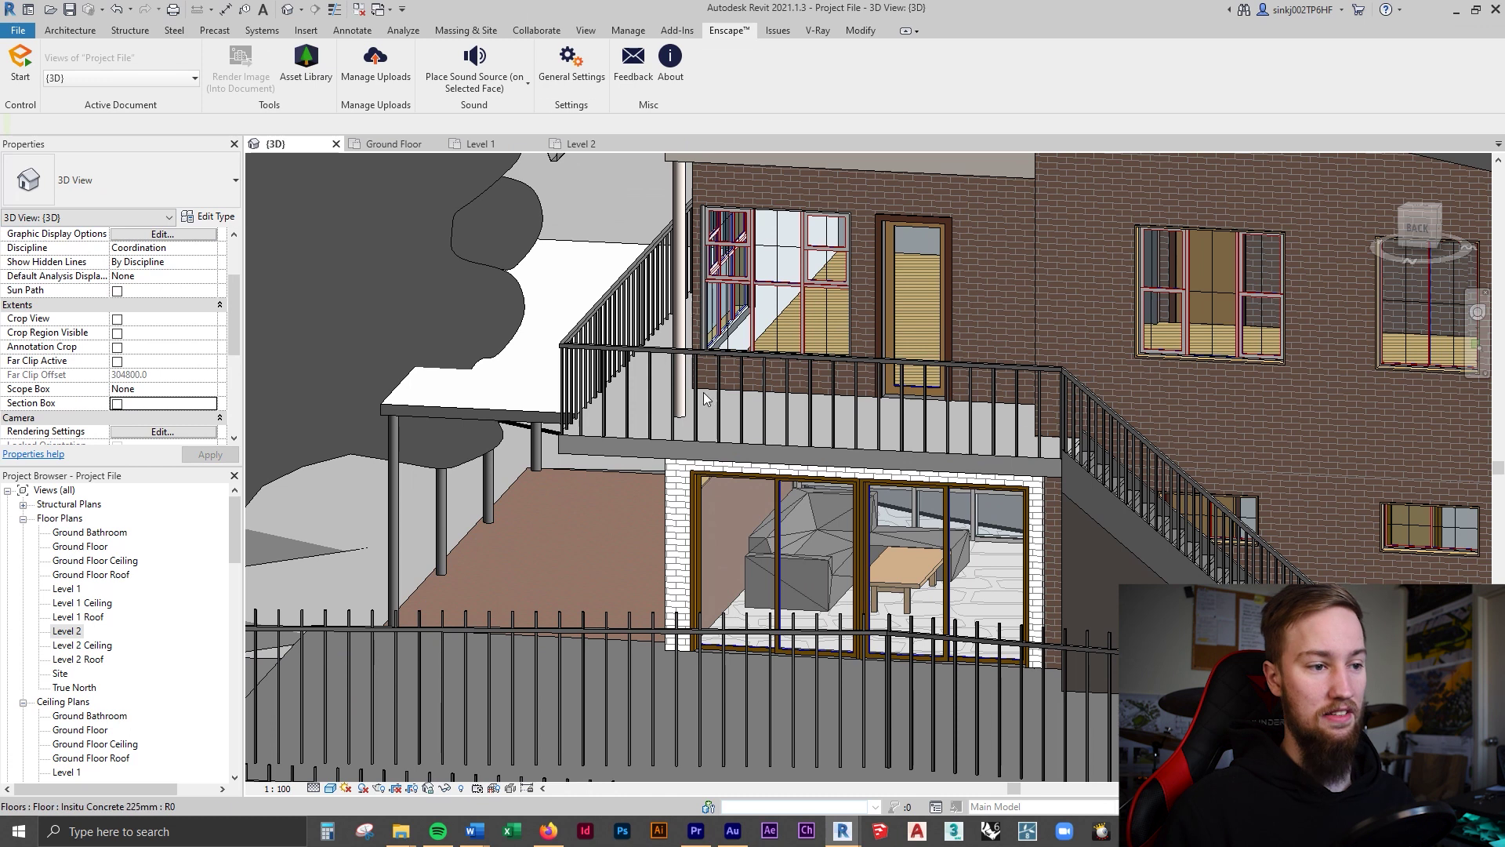
scroll(703, 398, down, 5)
shift+middle_drag(704, 398, 776, 439)
In the Ground Floor plan, shorten the table by reducing its Length in Type Properties.
click(394, 143)
click(753, 470)
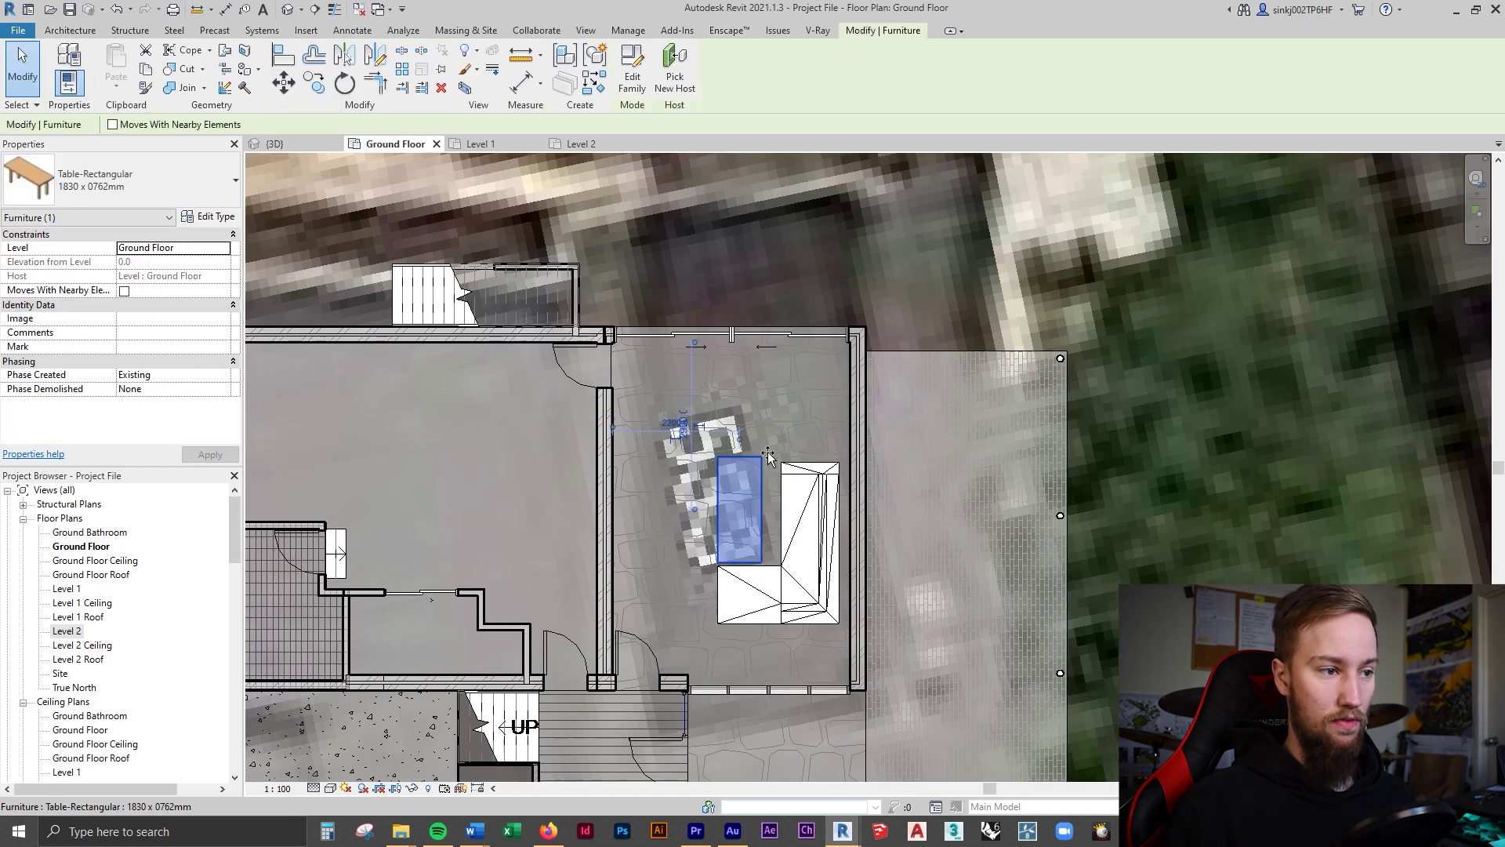
drag(768, 456, 773, 434)
click(766, 467)
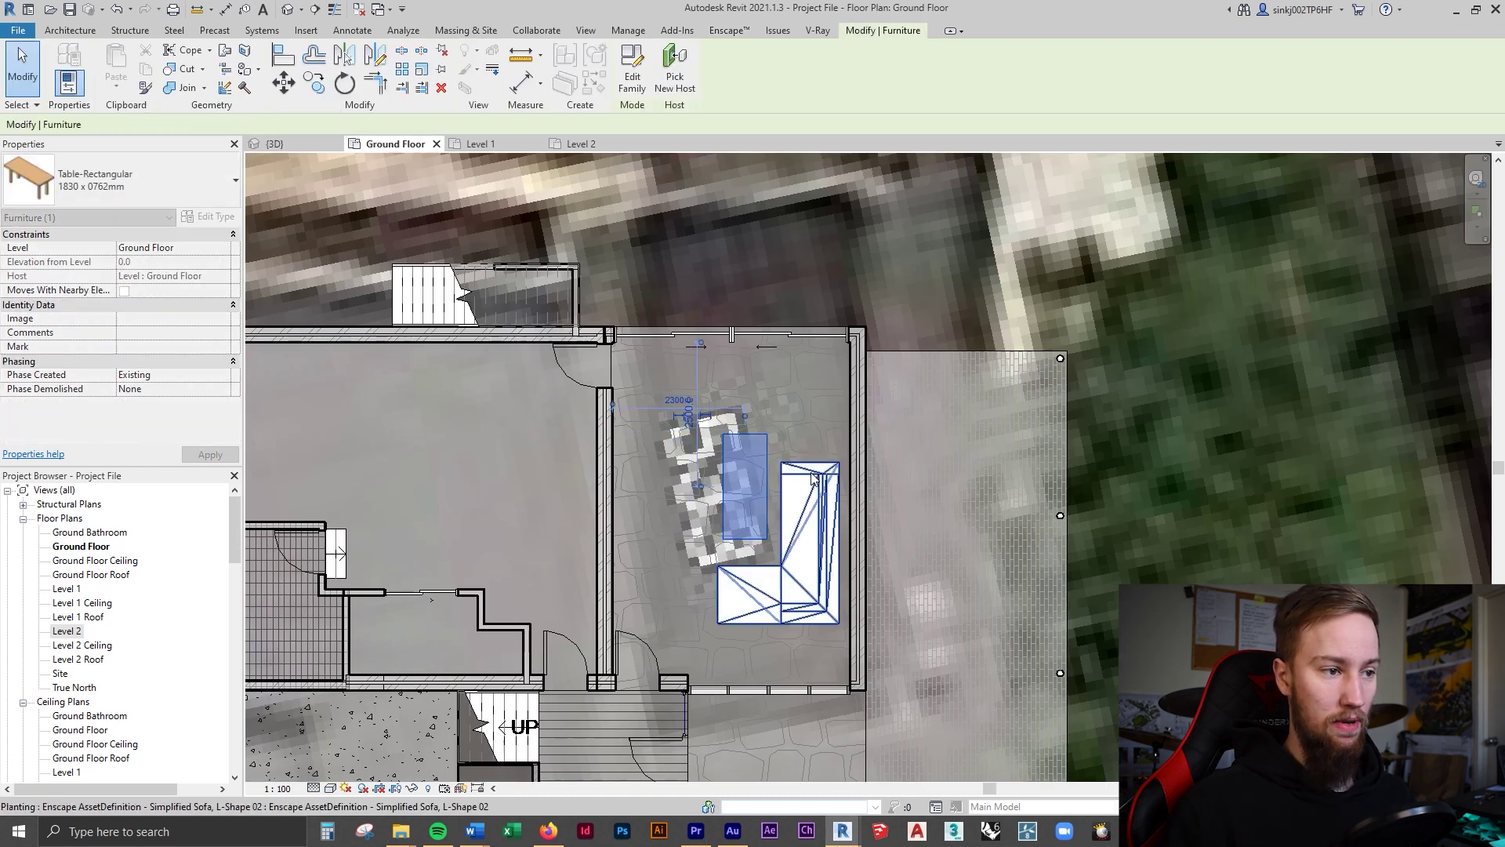
click(766, 467)
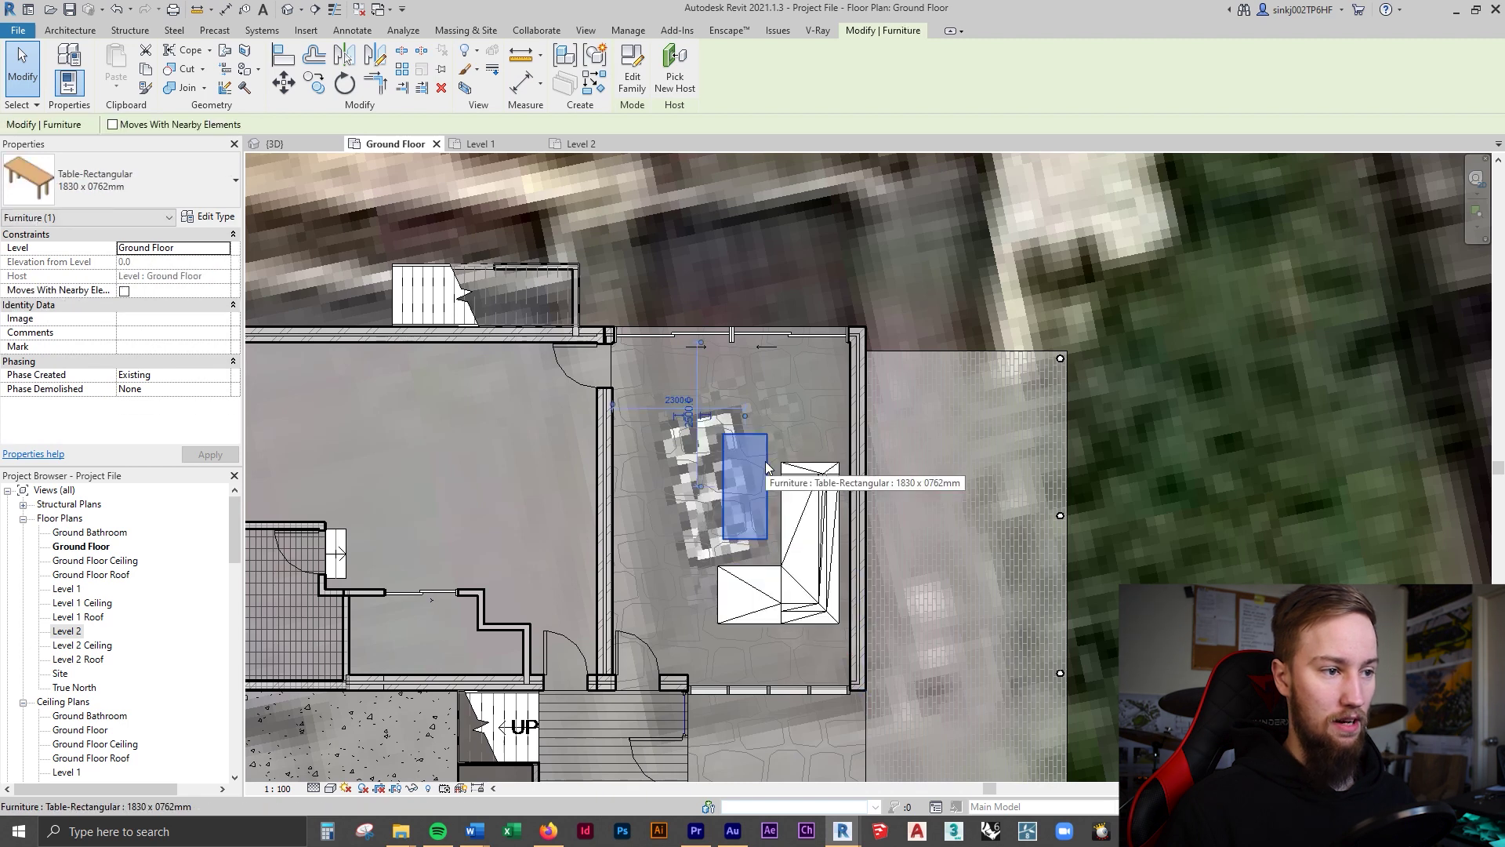
click(205, 219)
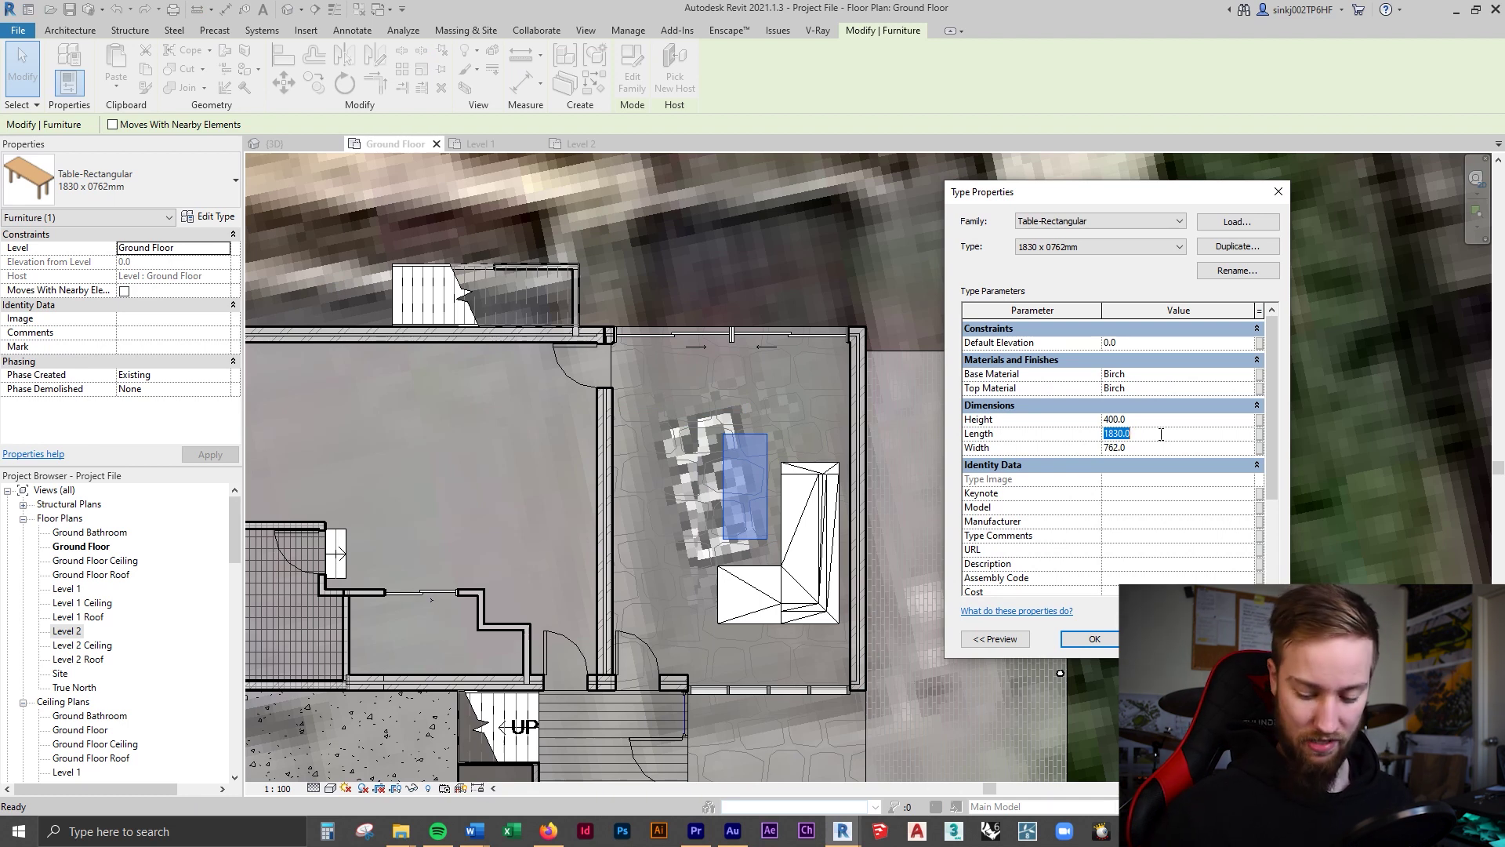
key(Return)
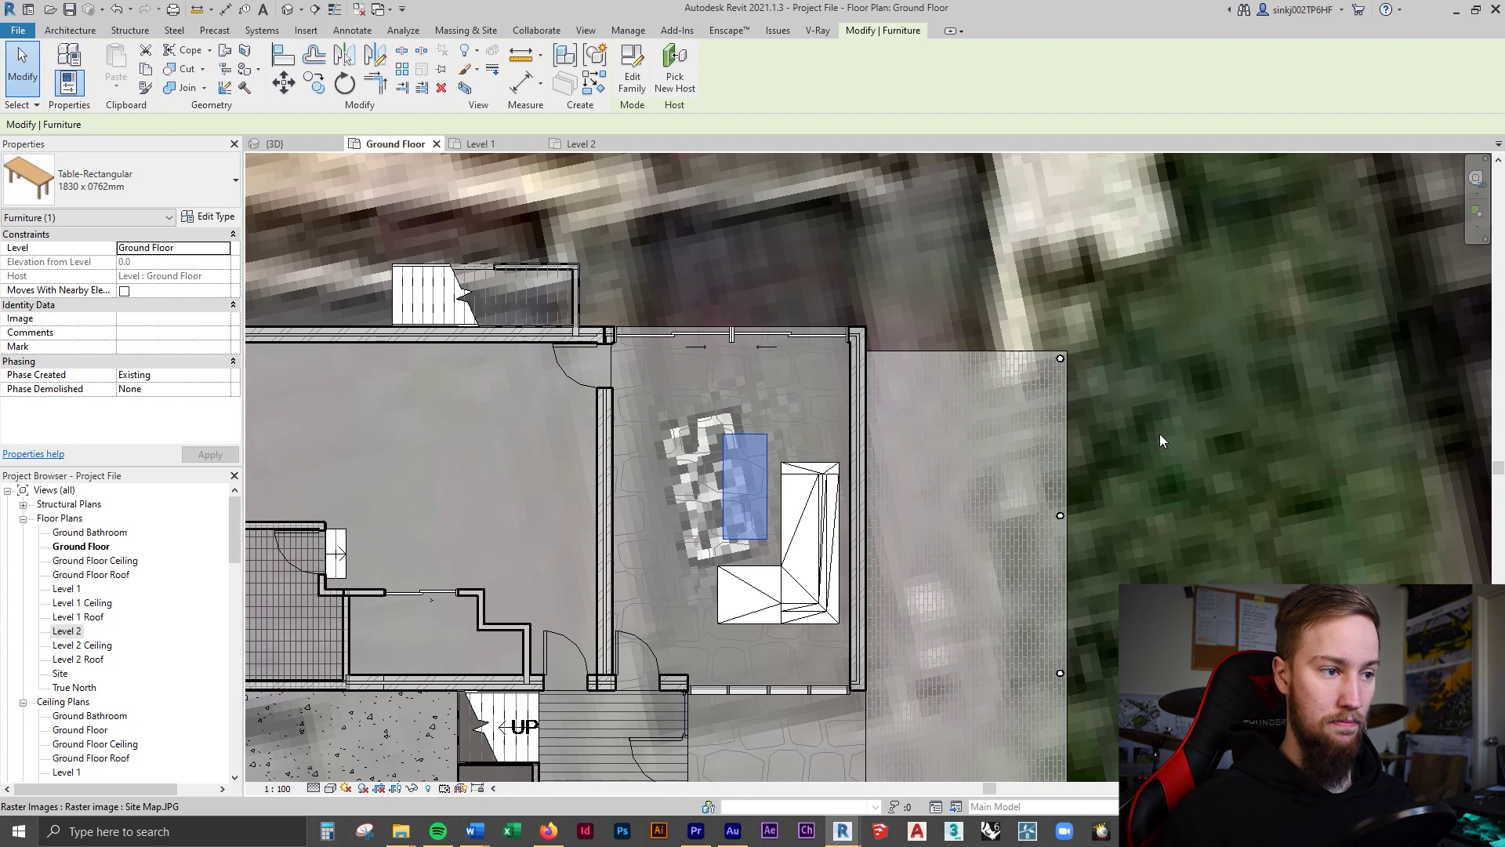
Move the shortened table tight against the L-shaped sofa.
drag(764, 498, 770, 502)
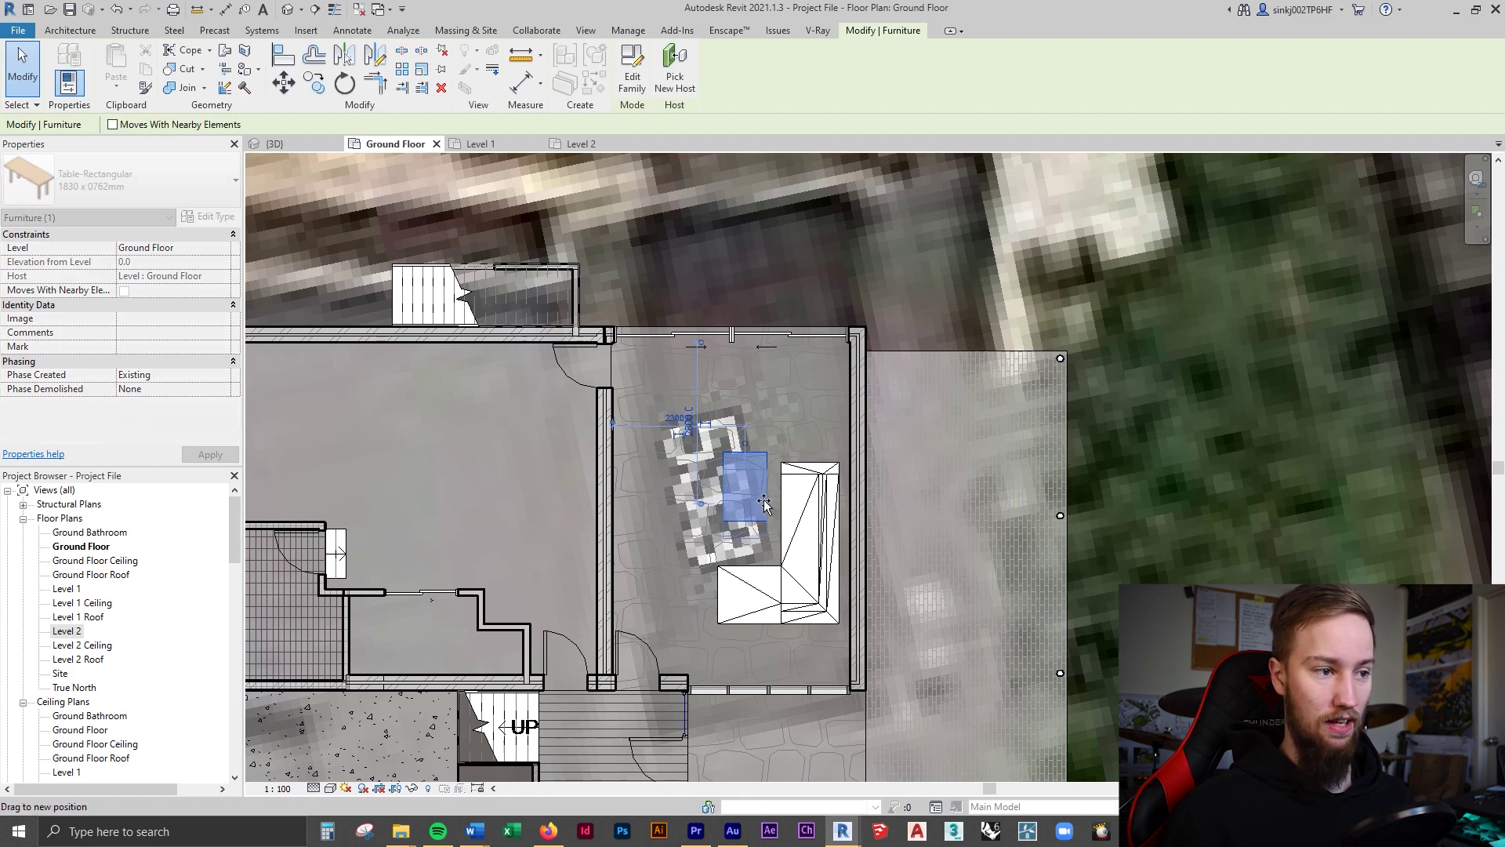
drag(786, 499, 790, 514)
ctrl+click(801, 494)
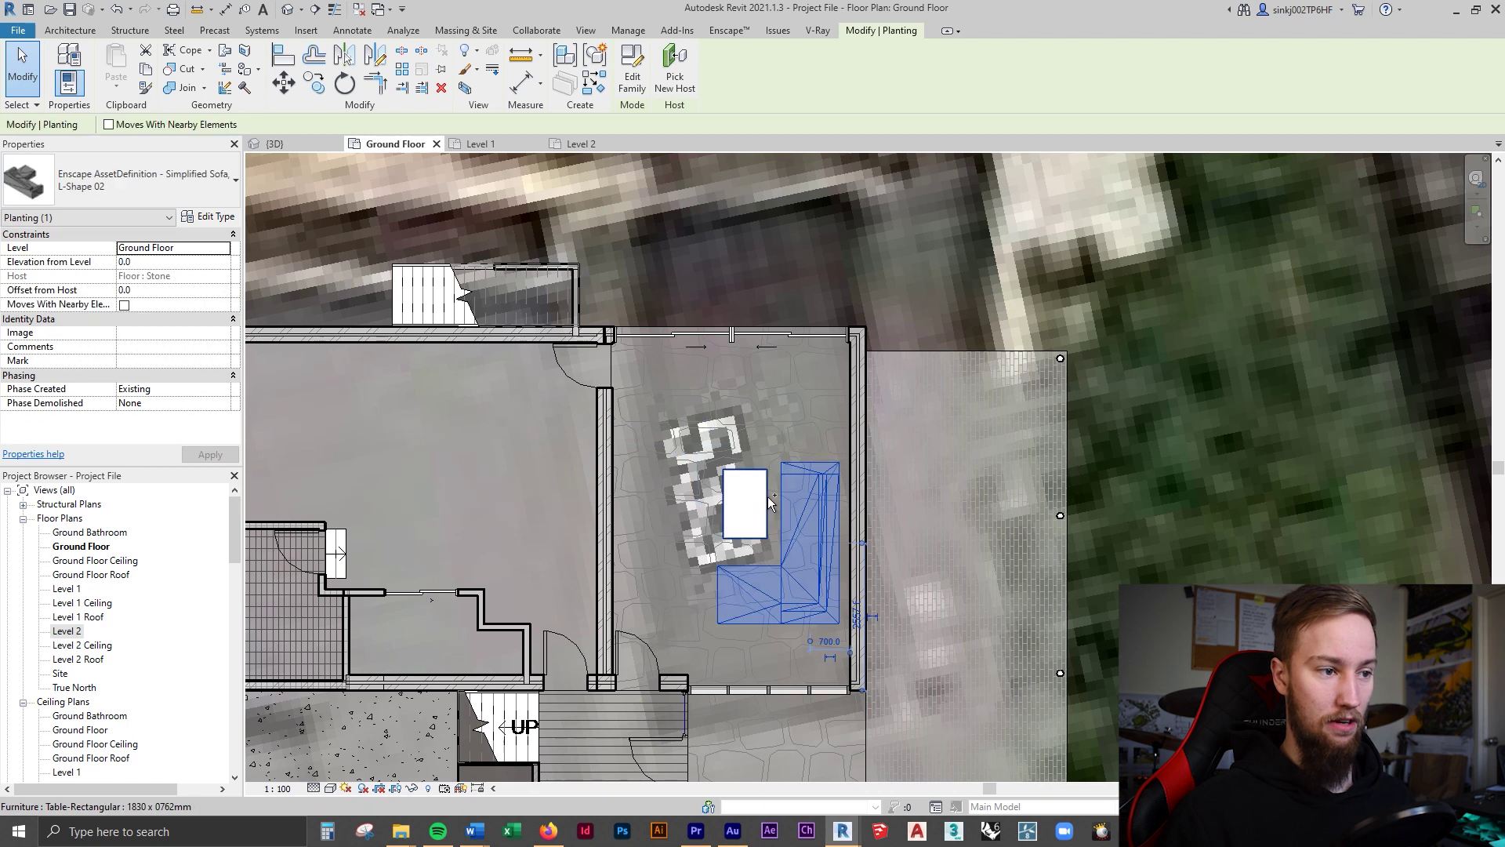
key(Escape)
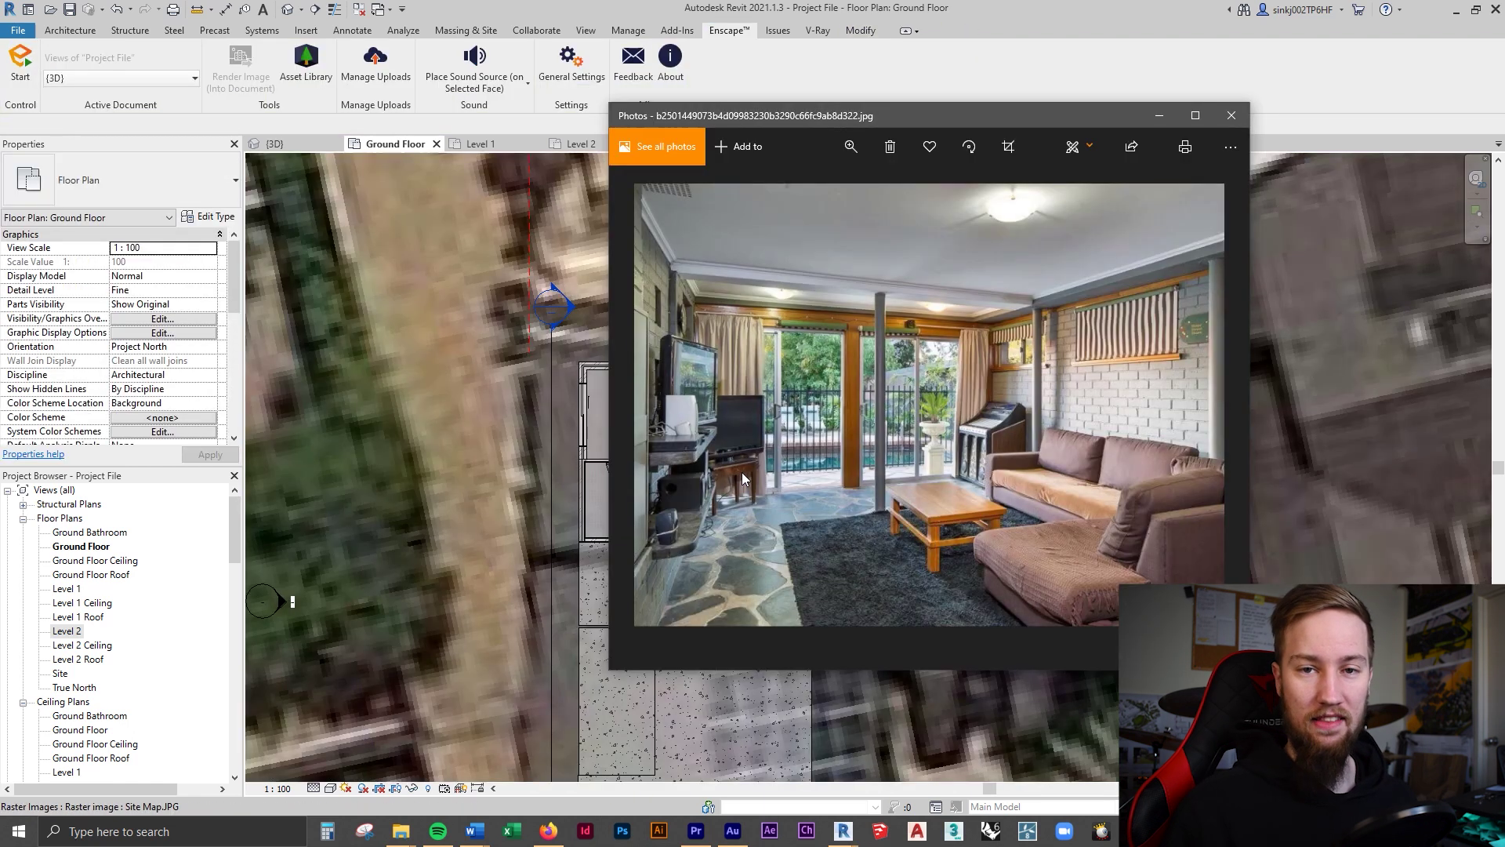
Bring the Revit Ground Floor plan back in front of the Photos reference image.
mouse_move(843, 831)
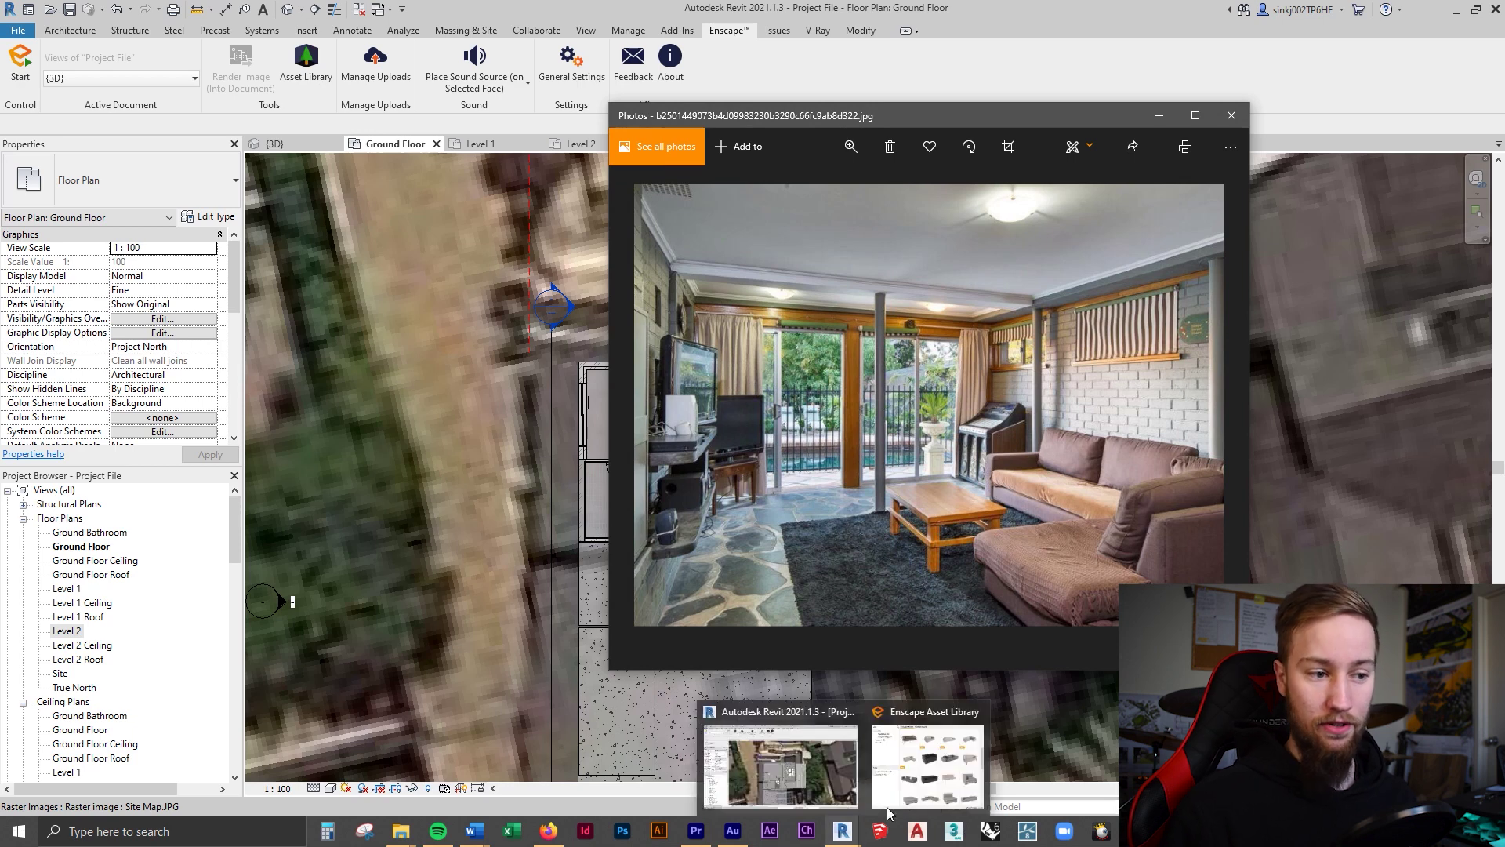
click(887, 807)
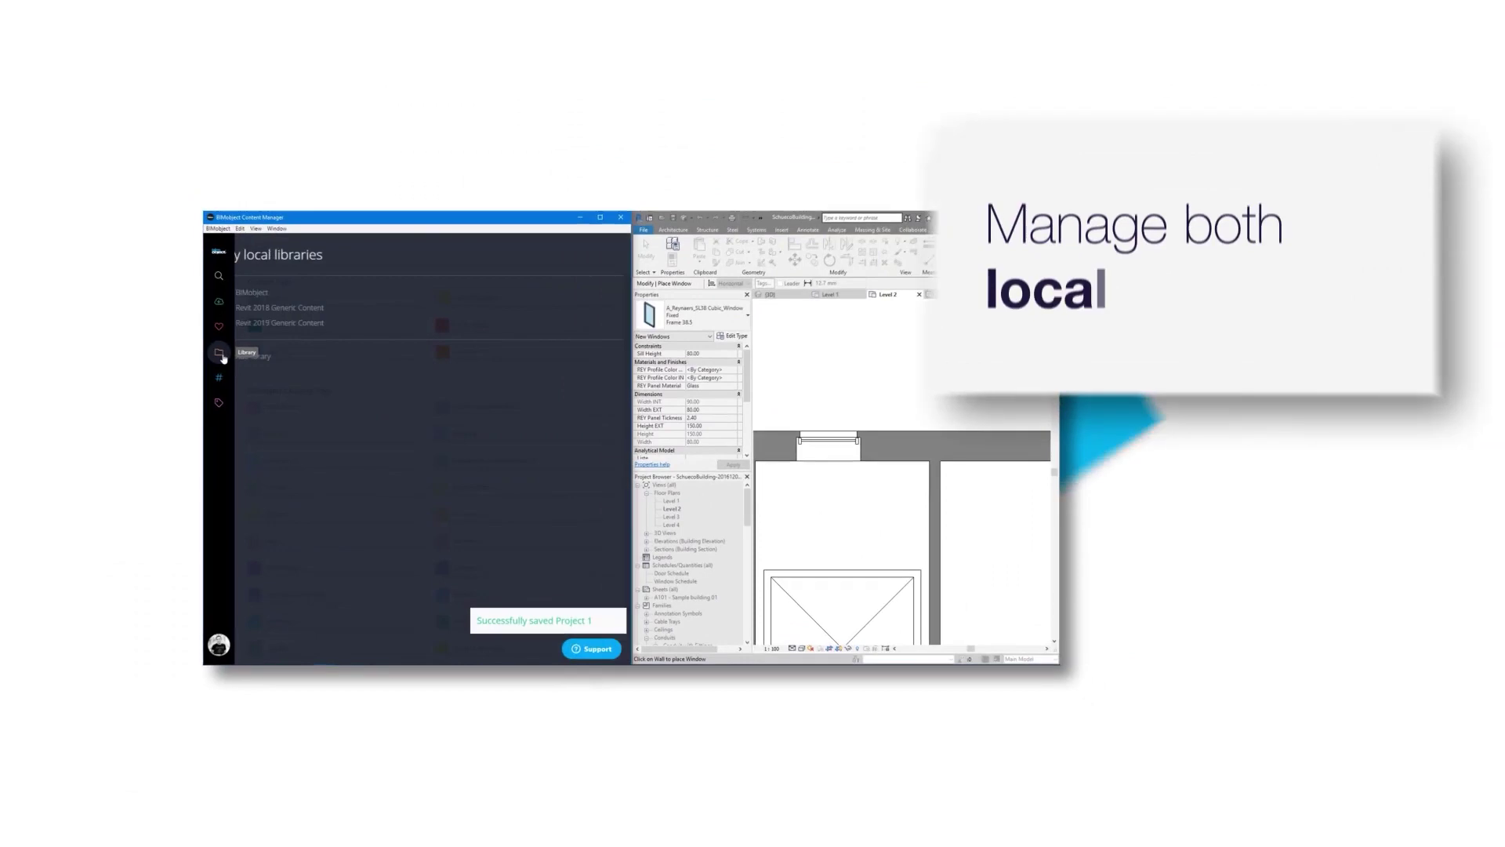
click(288, 311)
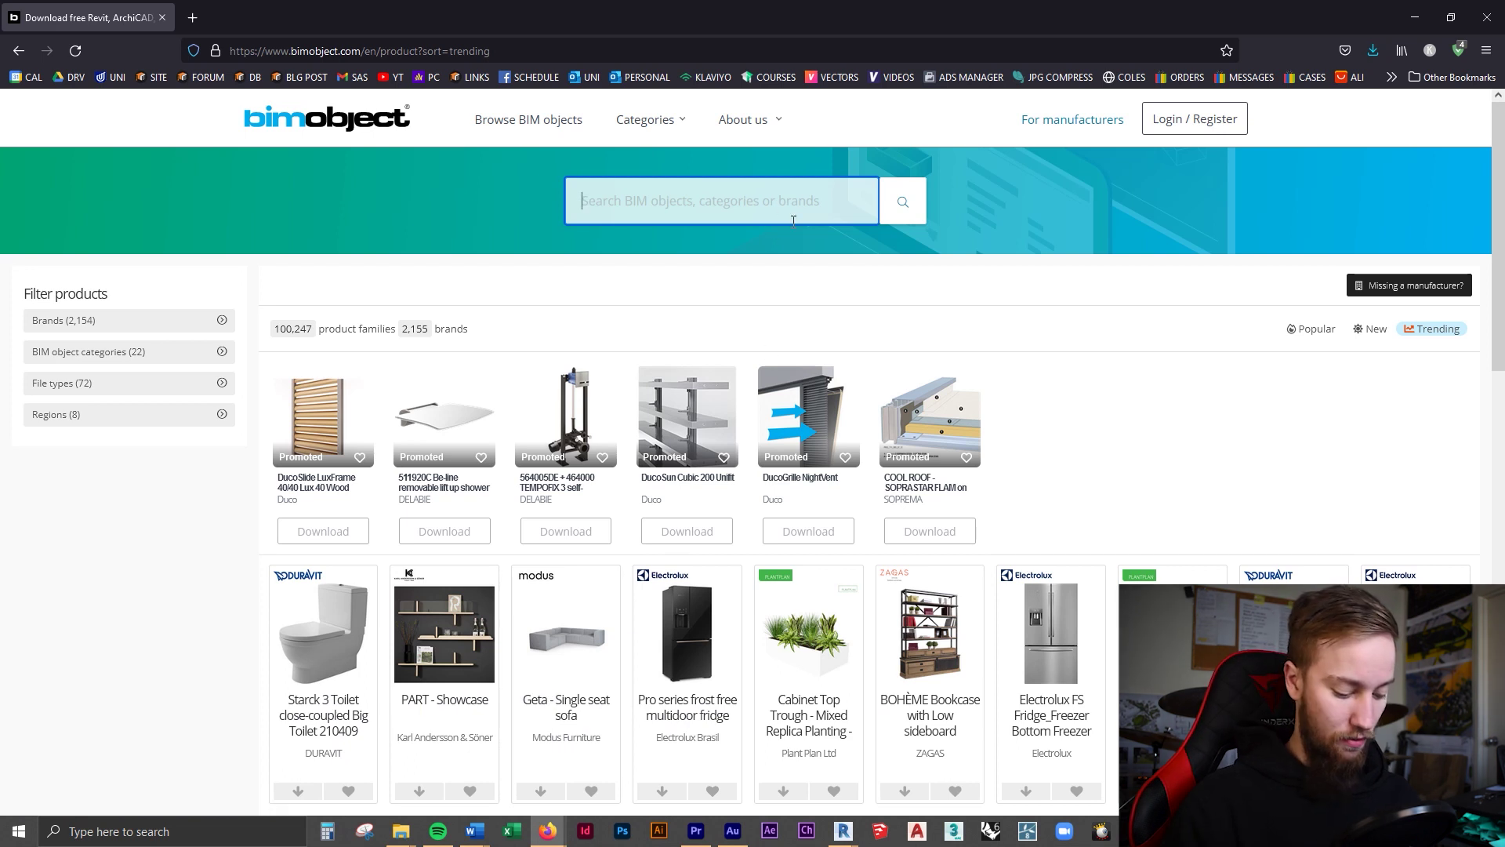
Search BIMobject for 'tv' and scroll through the results.
text(tv)
key(Return)
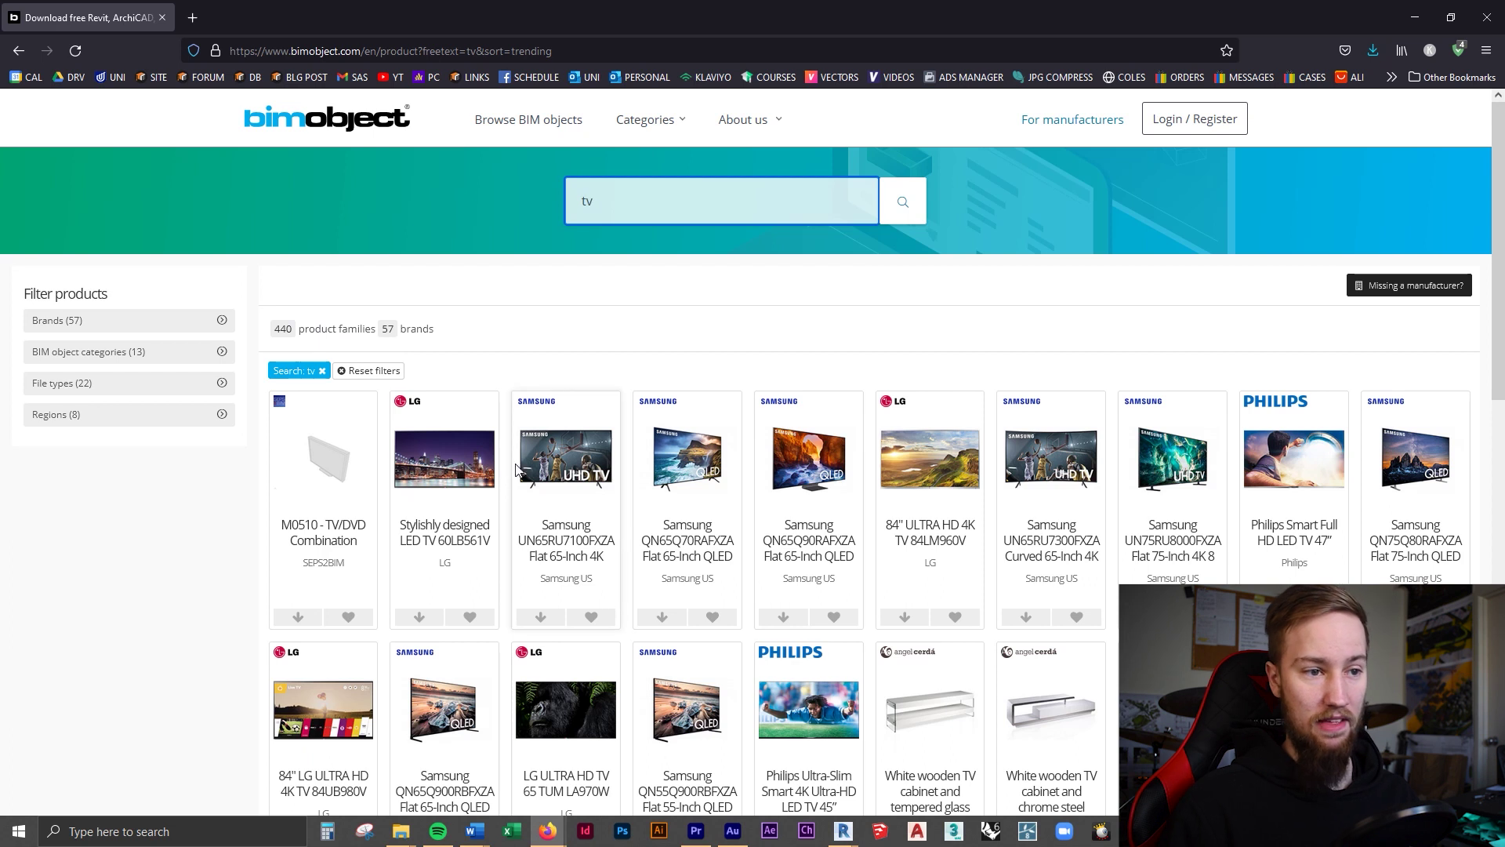
scroll(496, 511, down, 1)
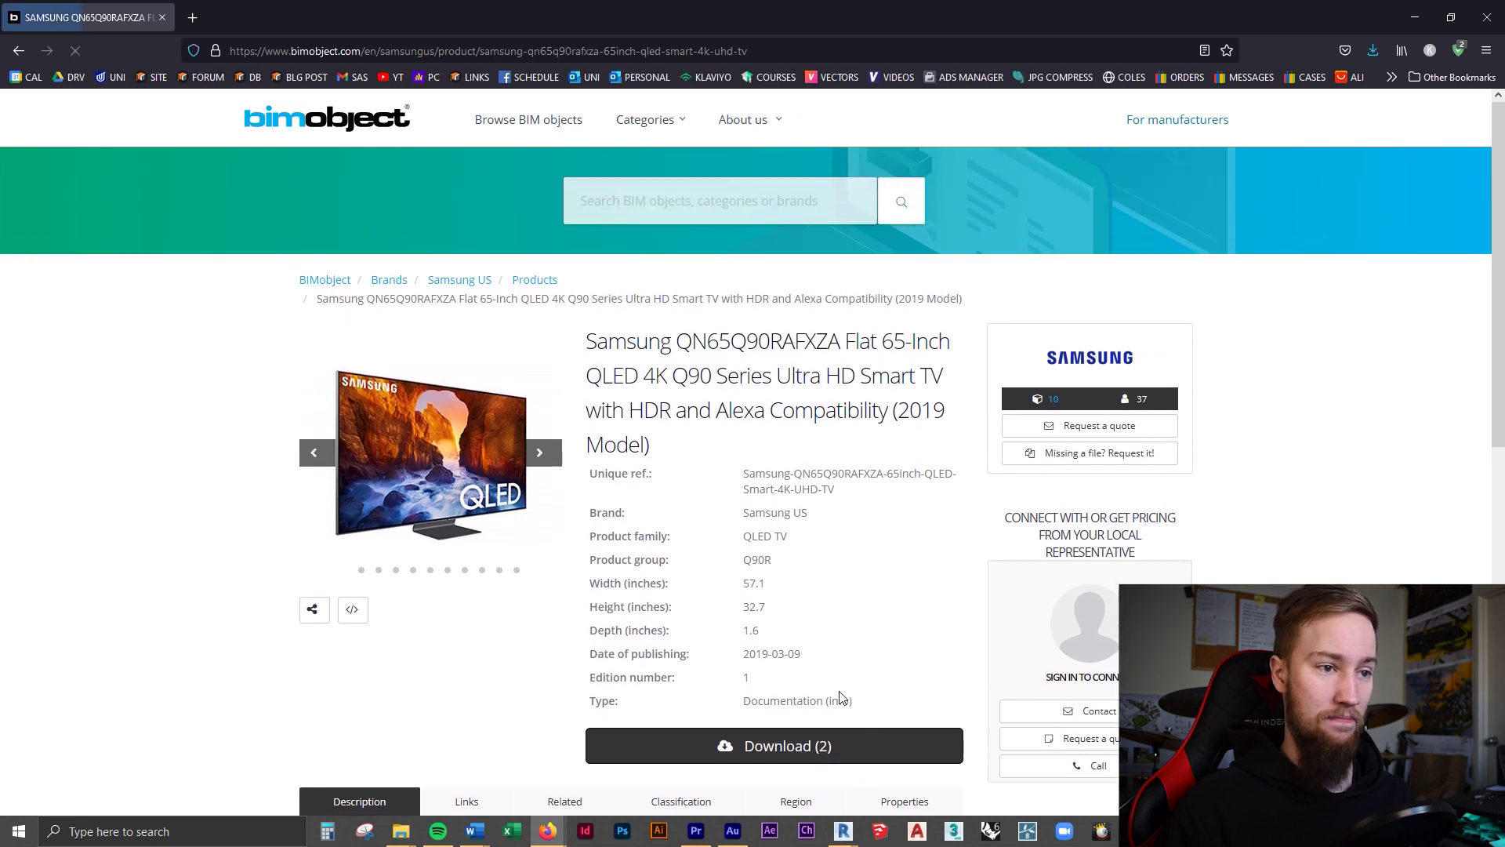
Check the Samsung QN65Q90RAFXZA TV's downloads, find only two PDFs, and return to the tv results.
click(794, 758)
click(314, 237)
scroll(314, 237, down, 2)
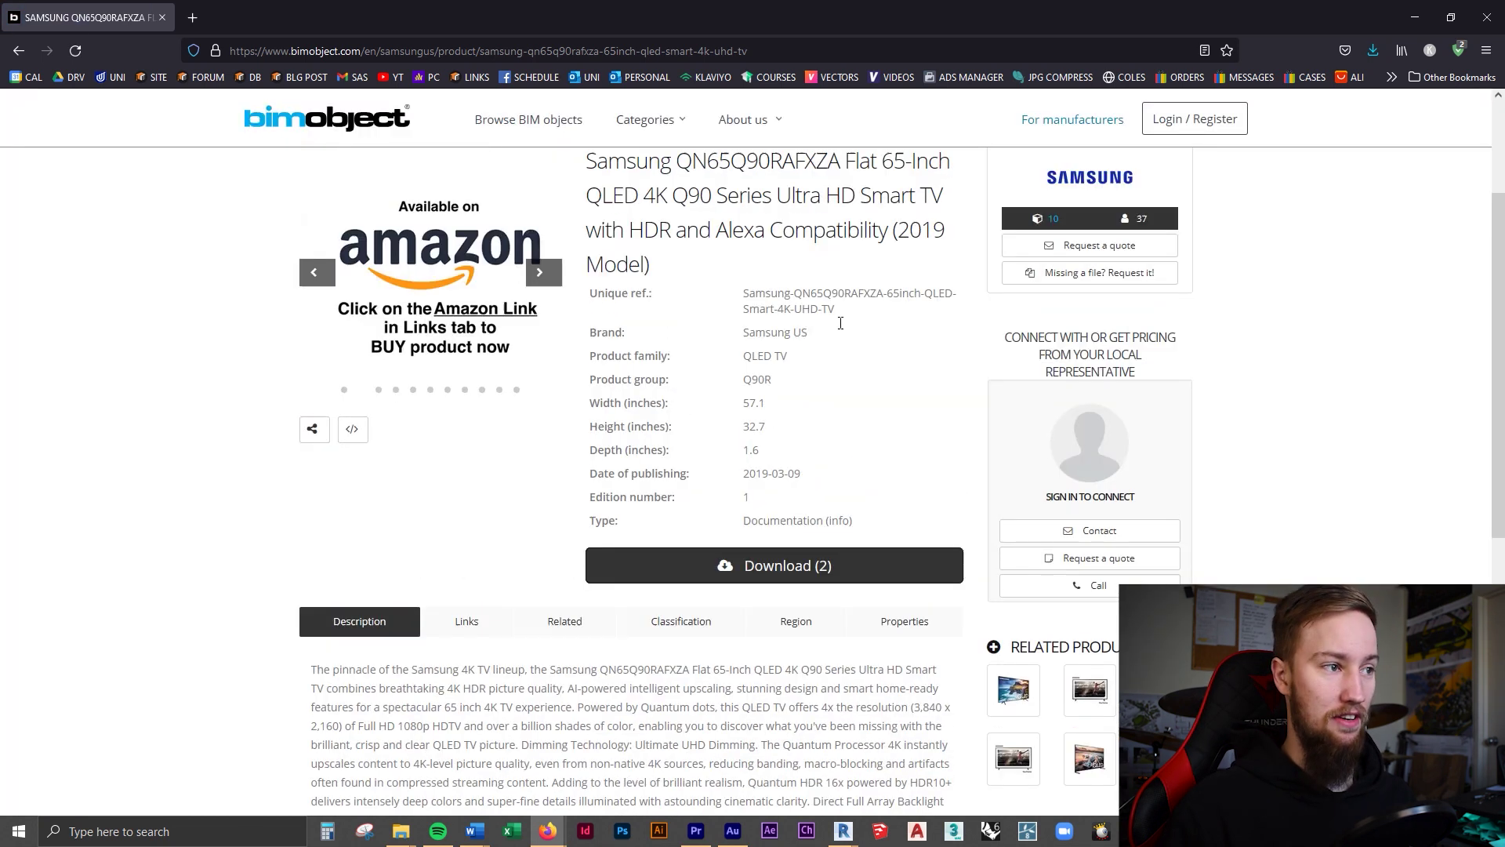
scroll(678, 570, up, 1)
click(704, 688)
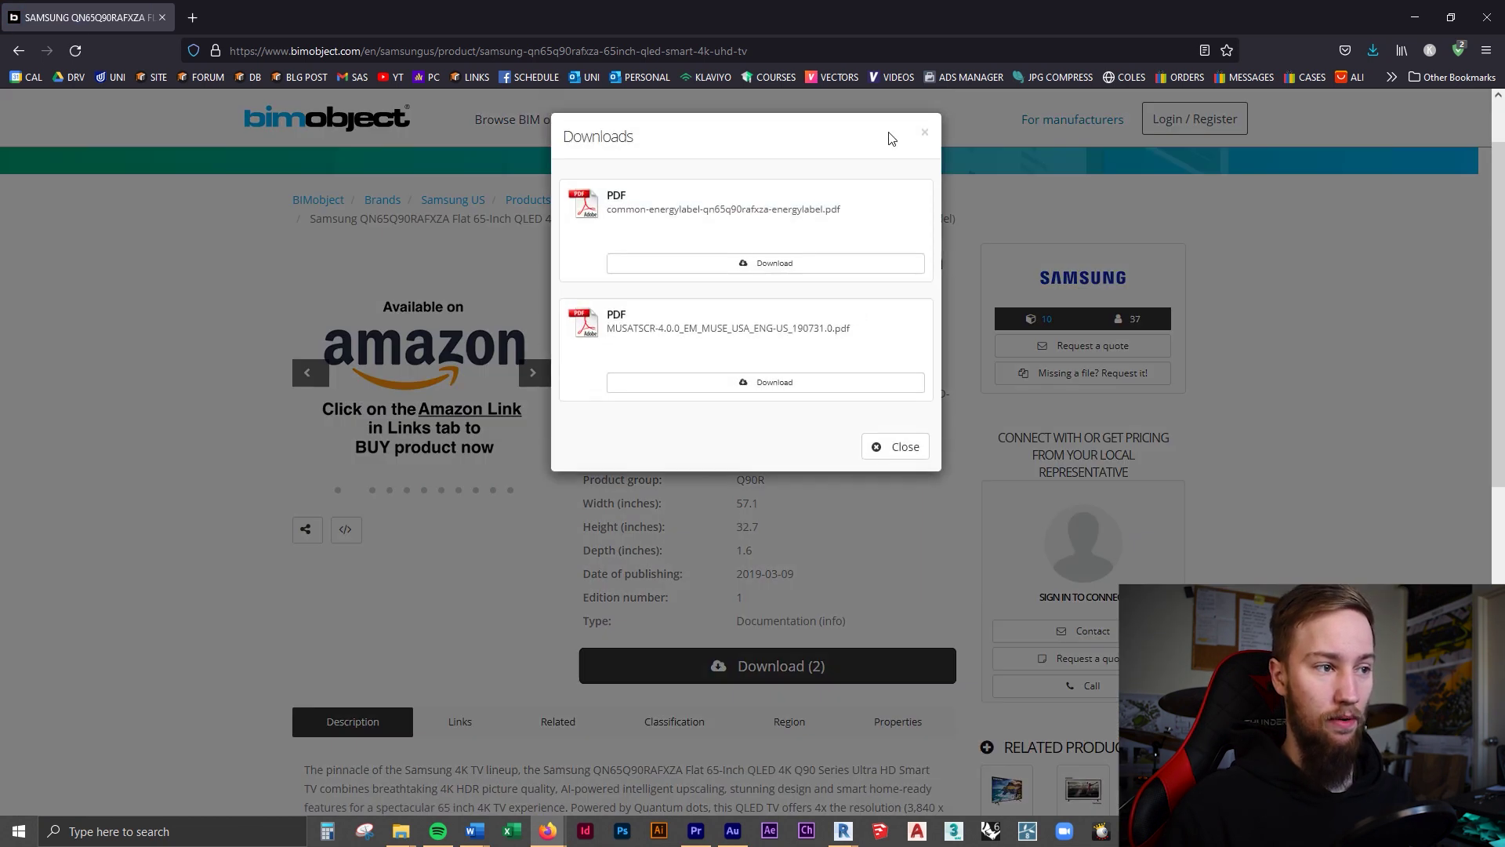
click(923, 134)
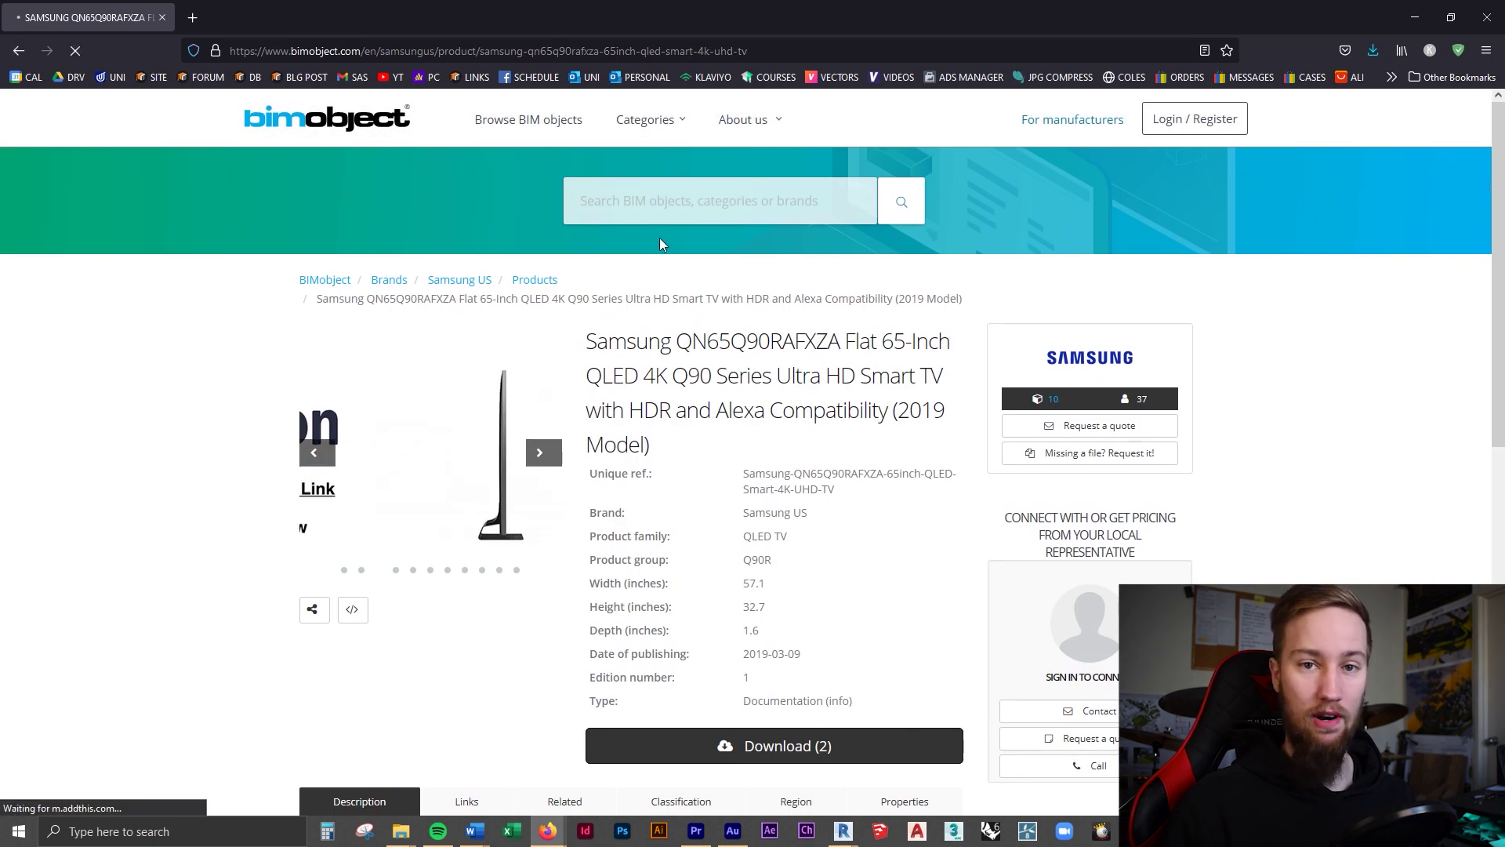
click(19, 50)
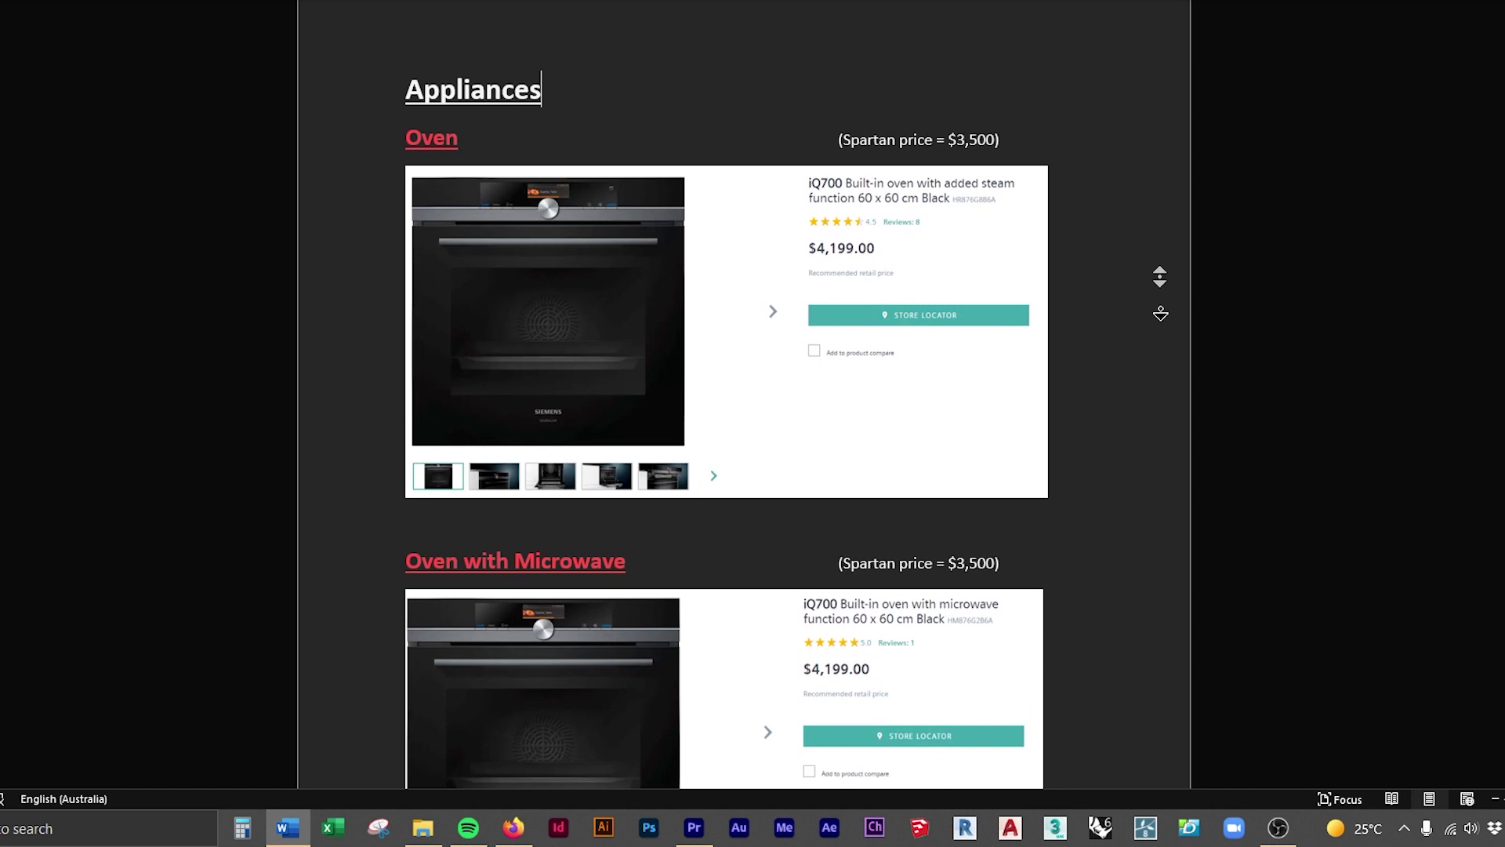
scroll(1158, 344, down, 10)
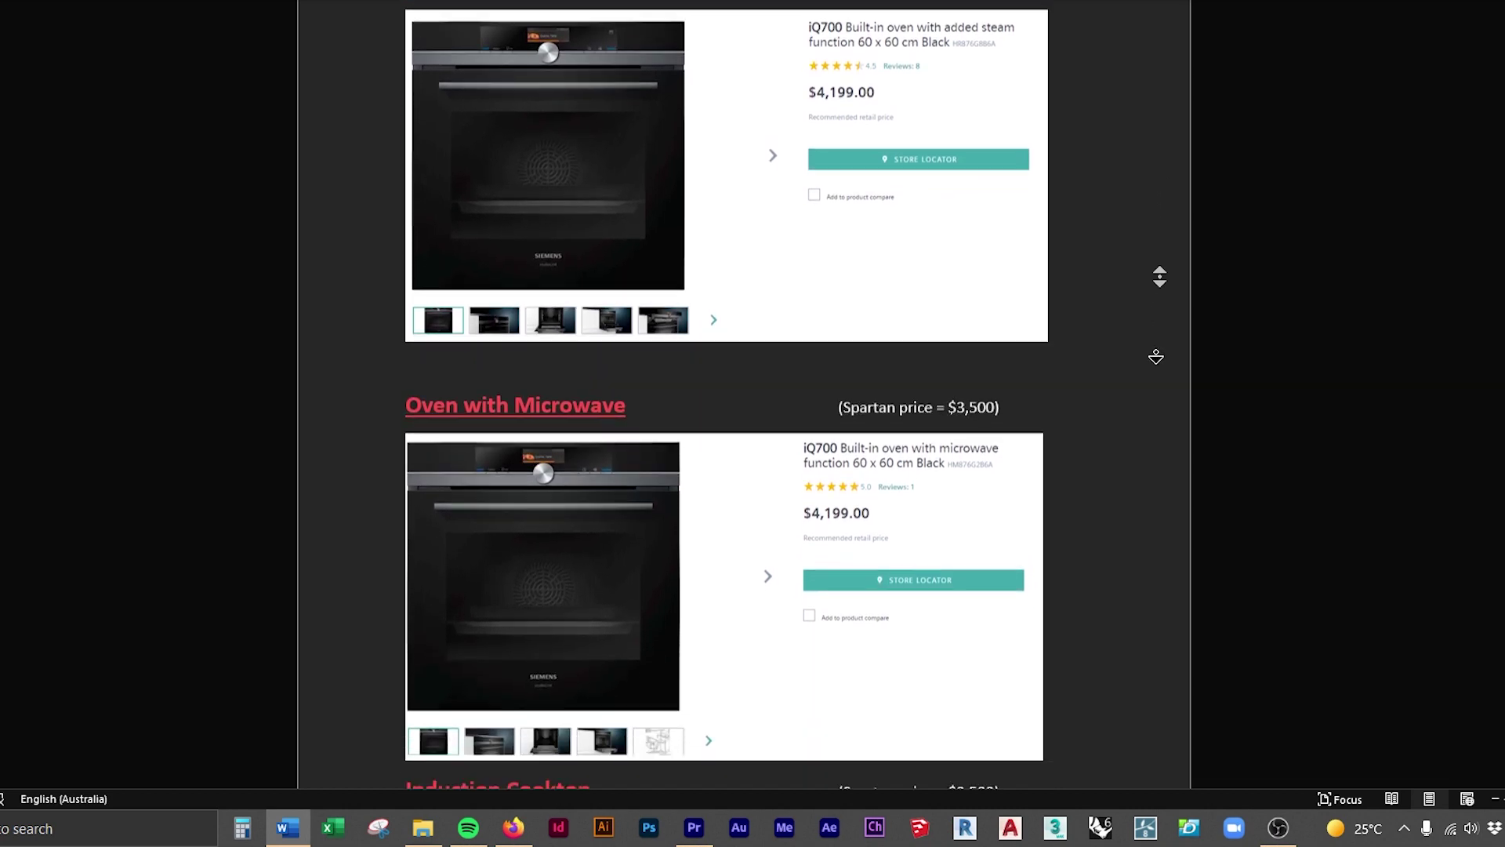
scroll(1155, 403, down, 5)
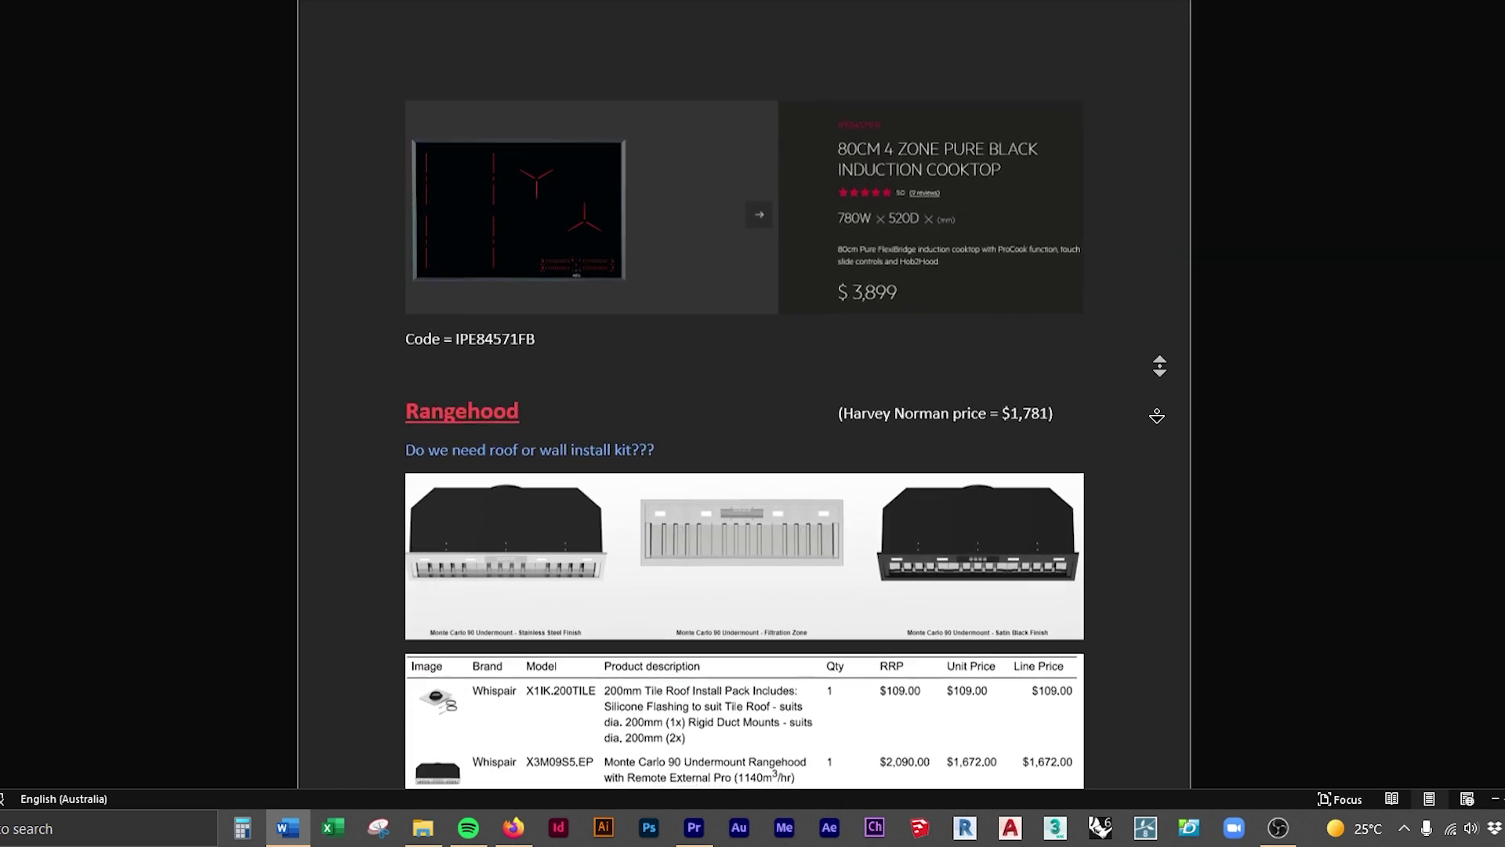
scroll(1144, 464, down, 10)
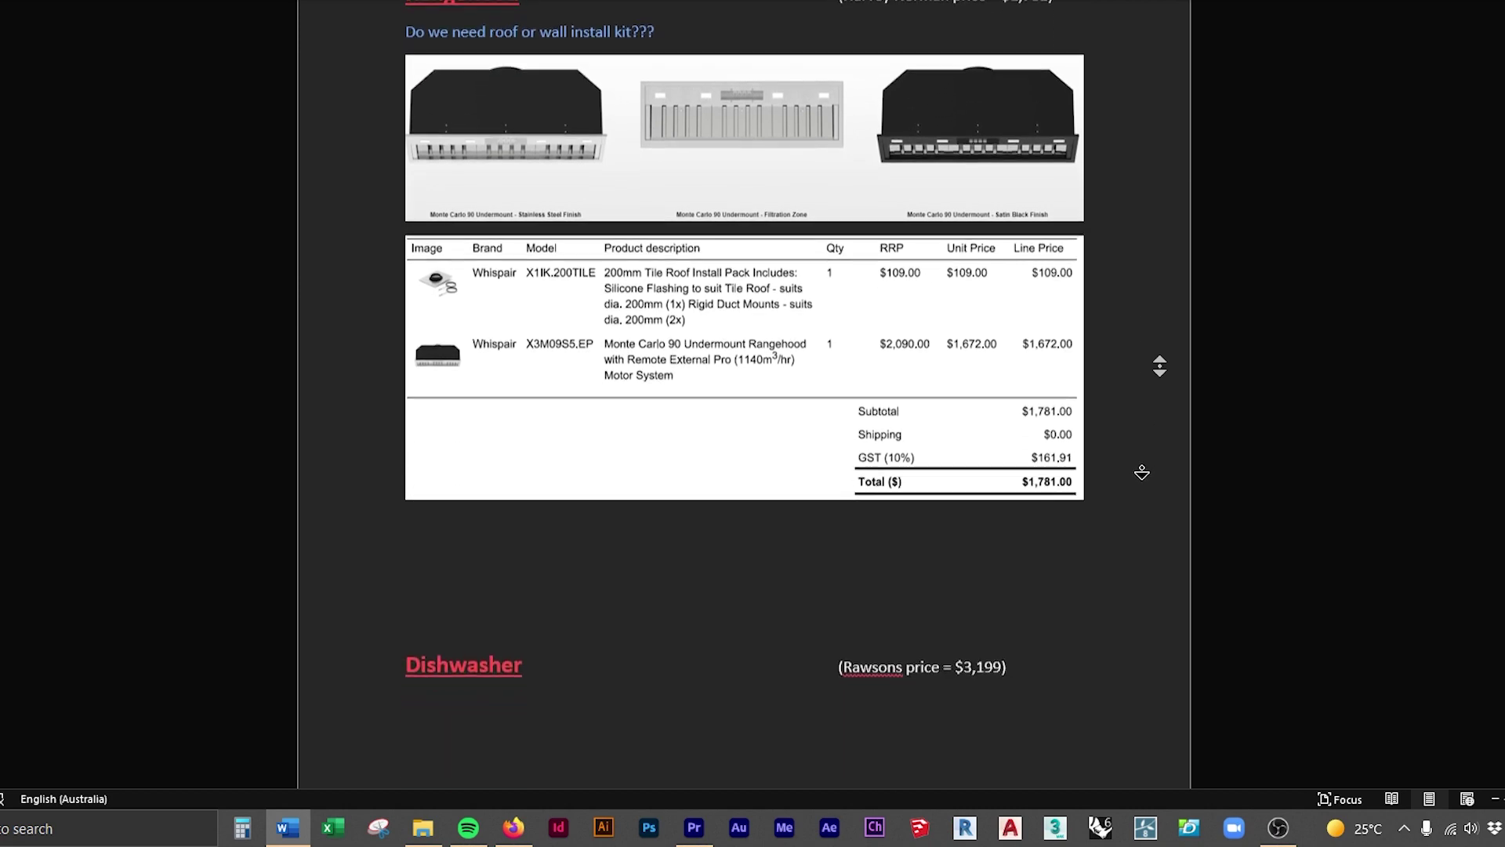
click(1144, 487)
scroll(1144, 488, down, 15)
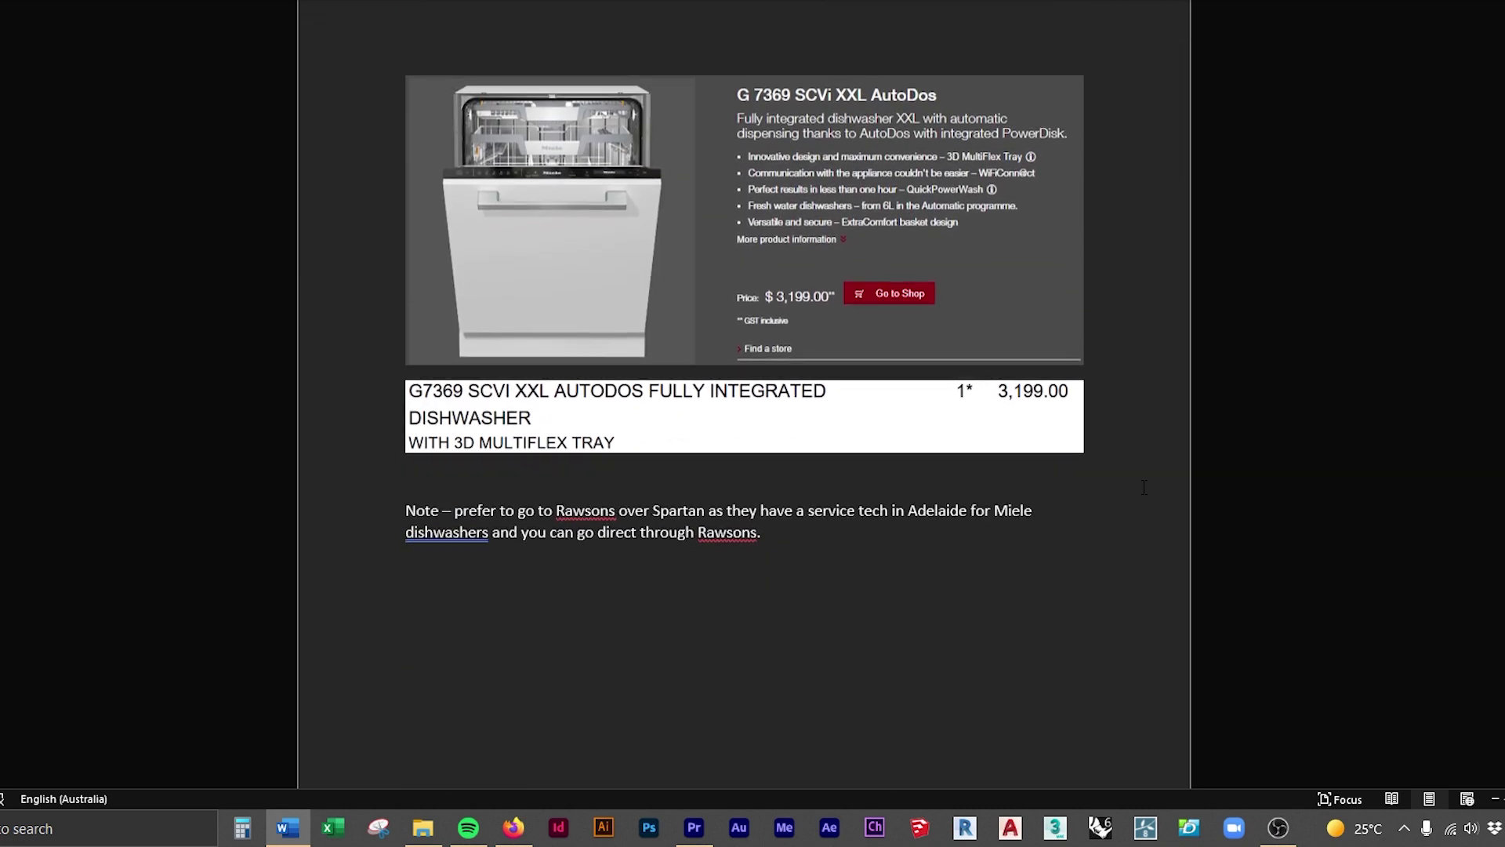
scroll(1147, 490, down, 6)
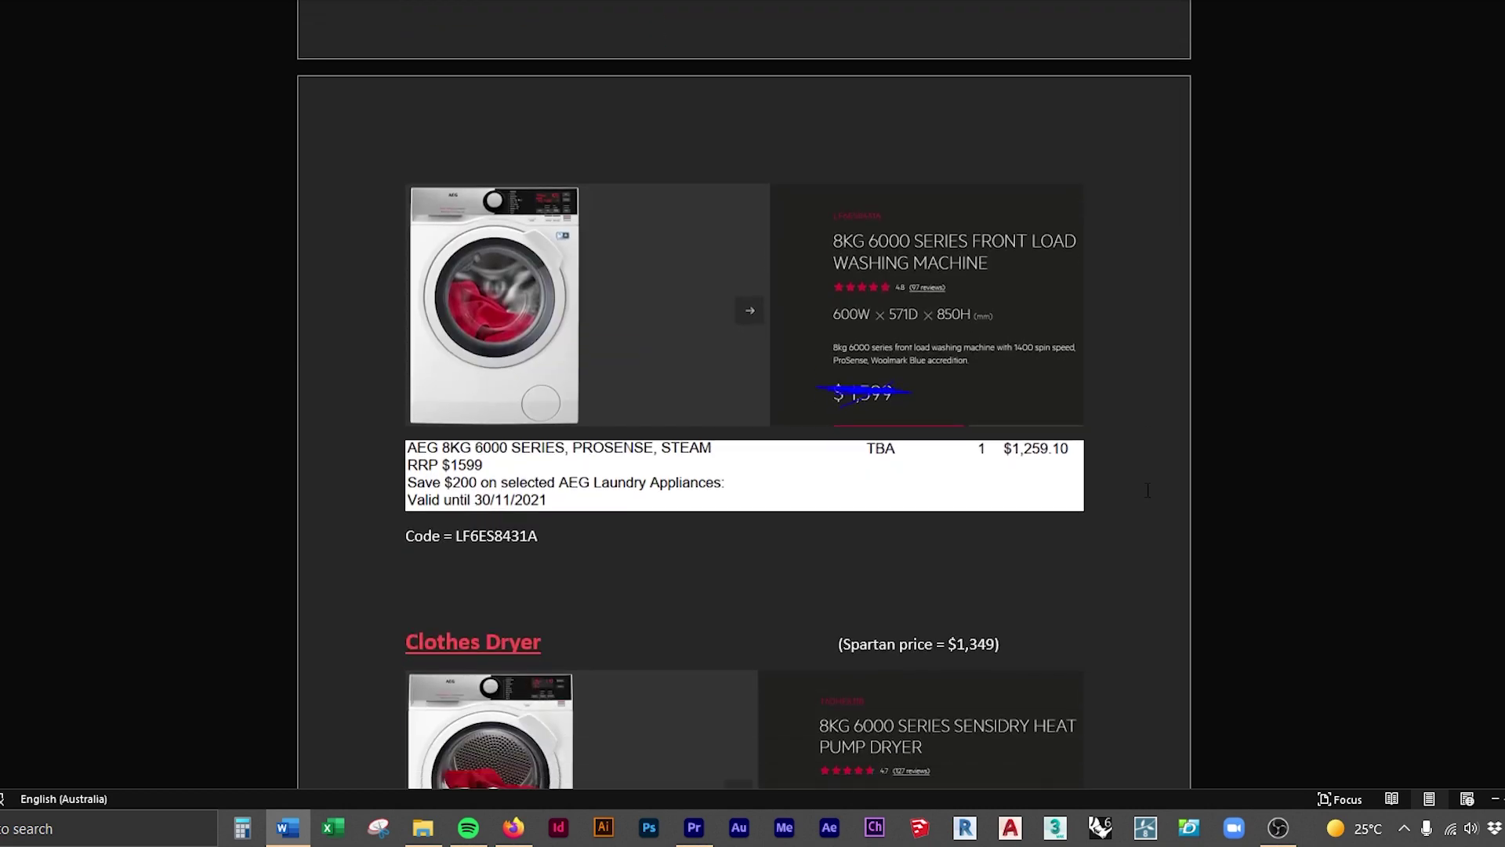
scroll(1147, 490, down, 10)
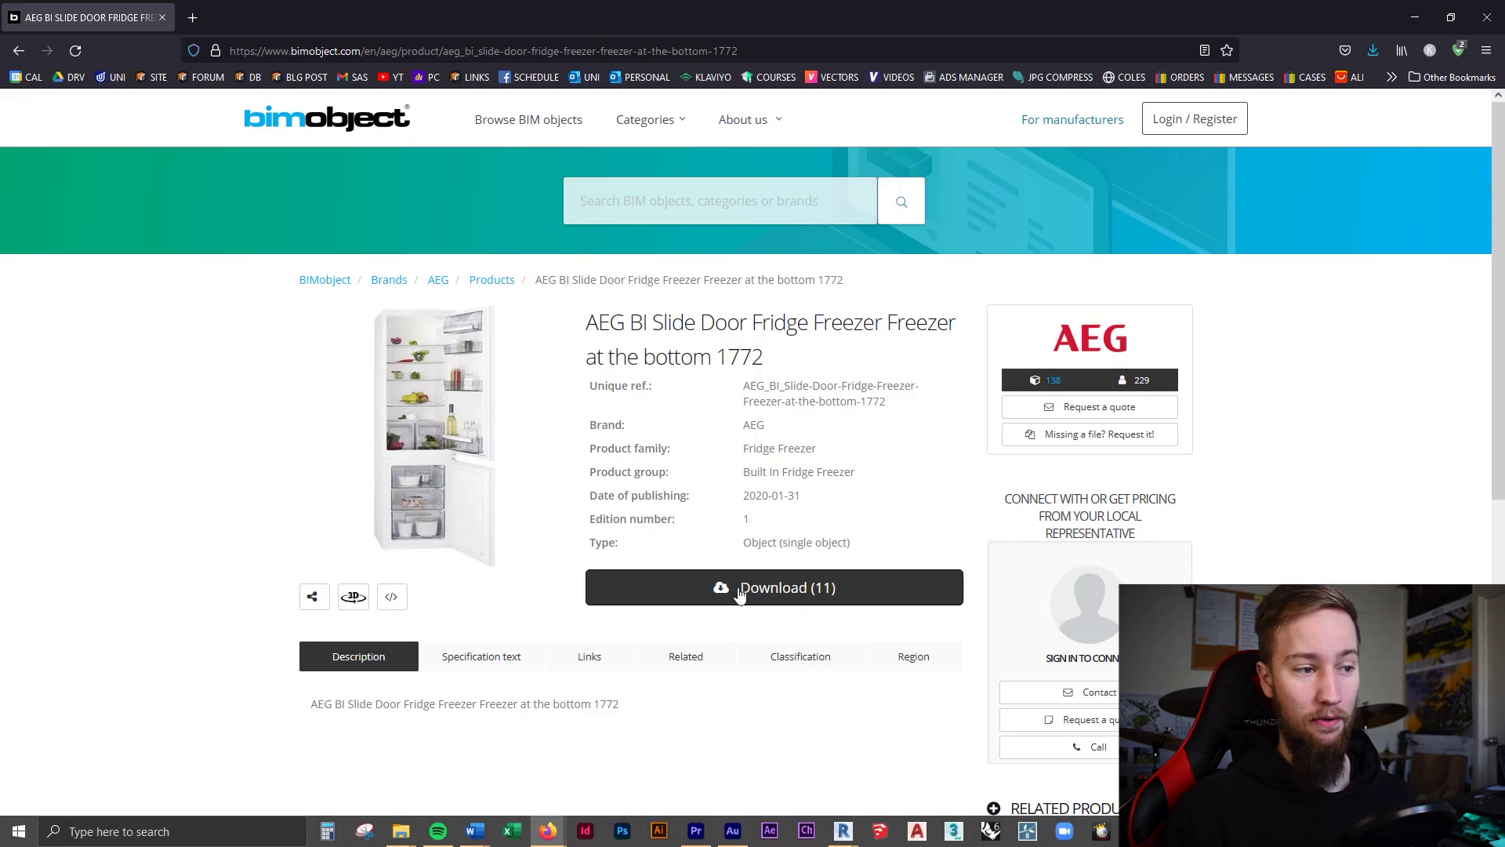
Download the AEG fridge freezer's Revit .rfa family from its 11 available files.
click(737, 586)
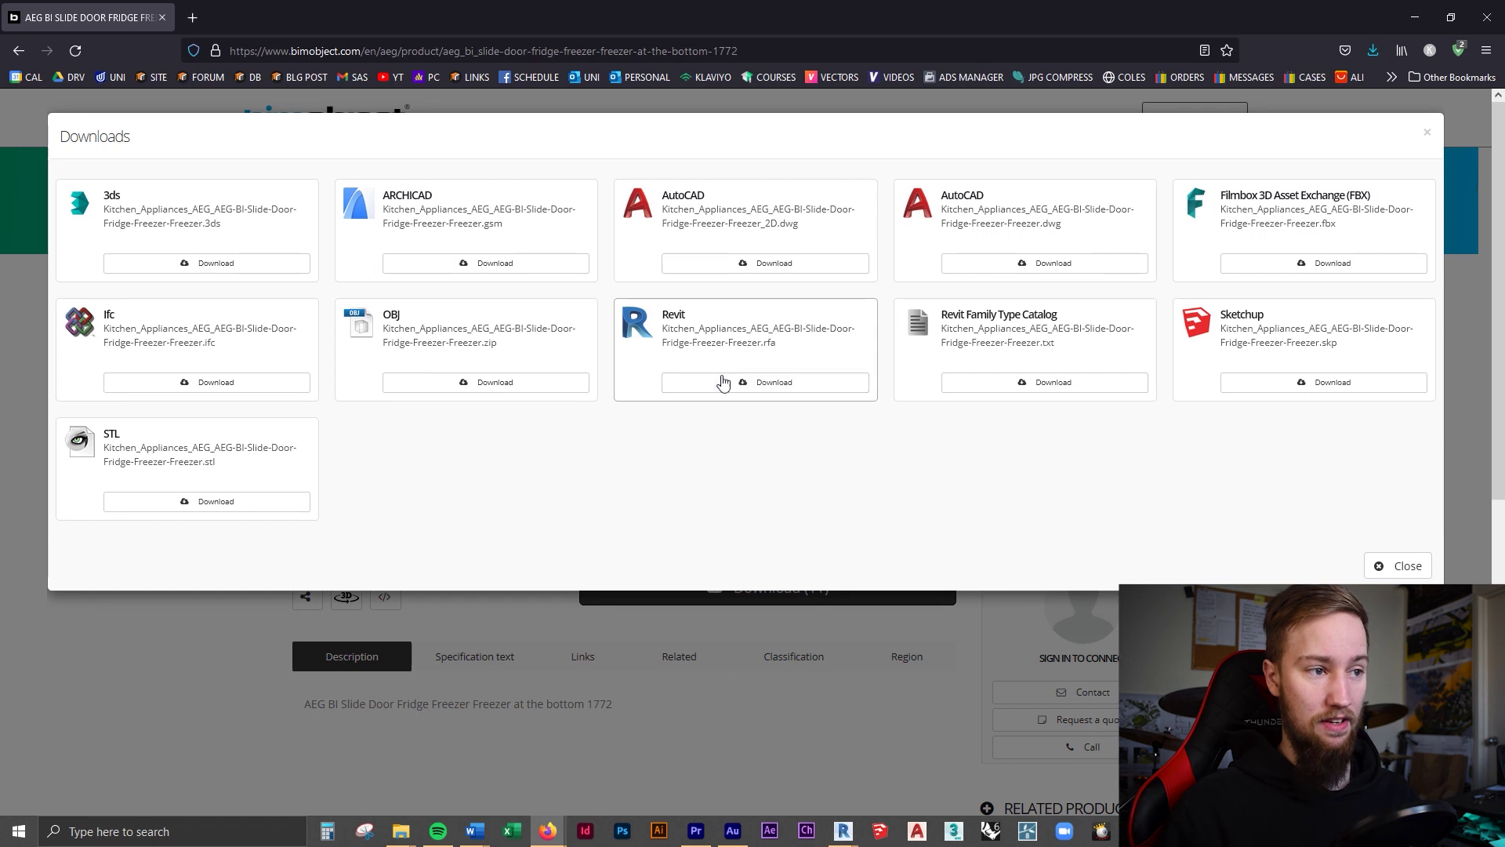
click(792, 386)
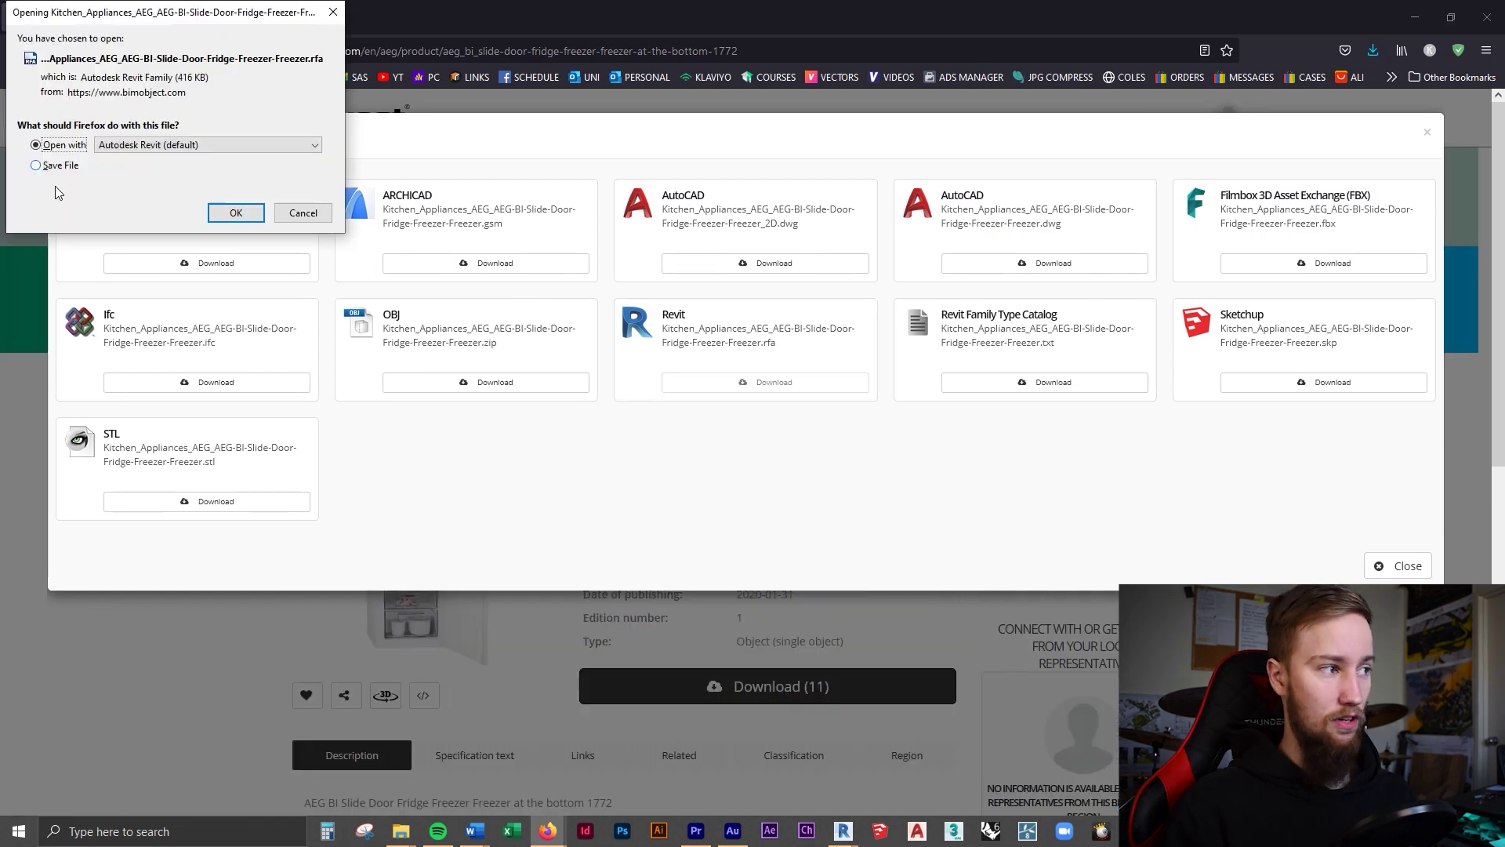
Open the download in Revit and load the AEG fridge-freezer .rfa family through Place a Component.
click(233, 214)
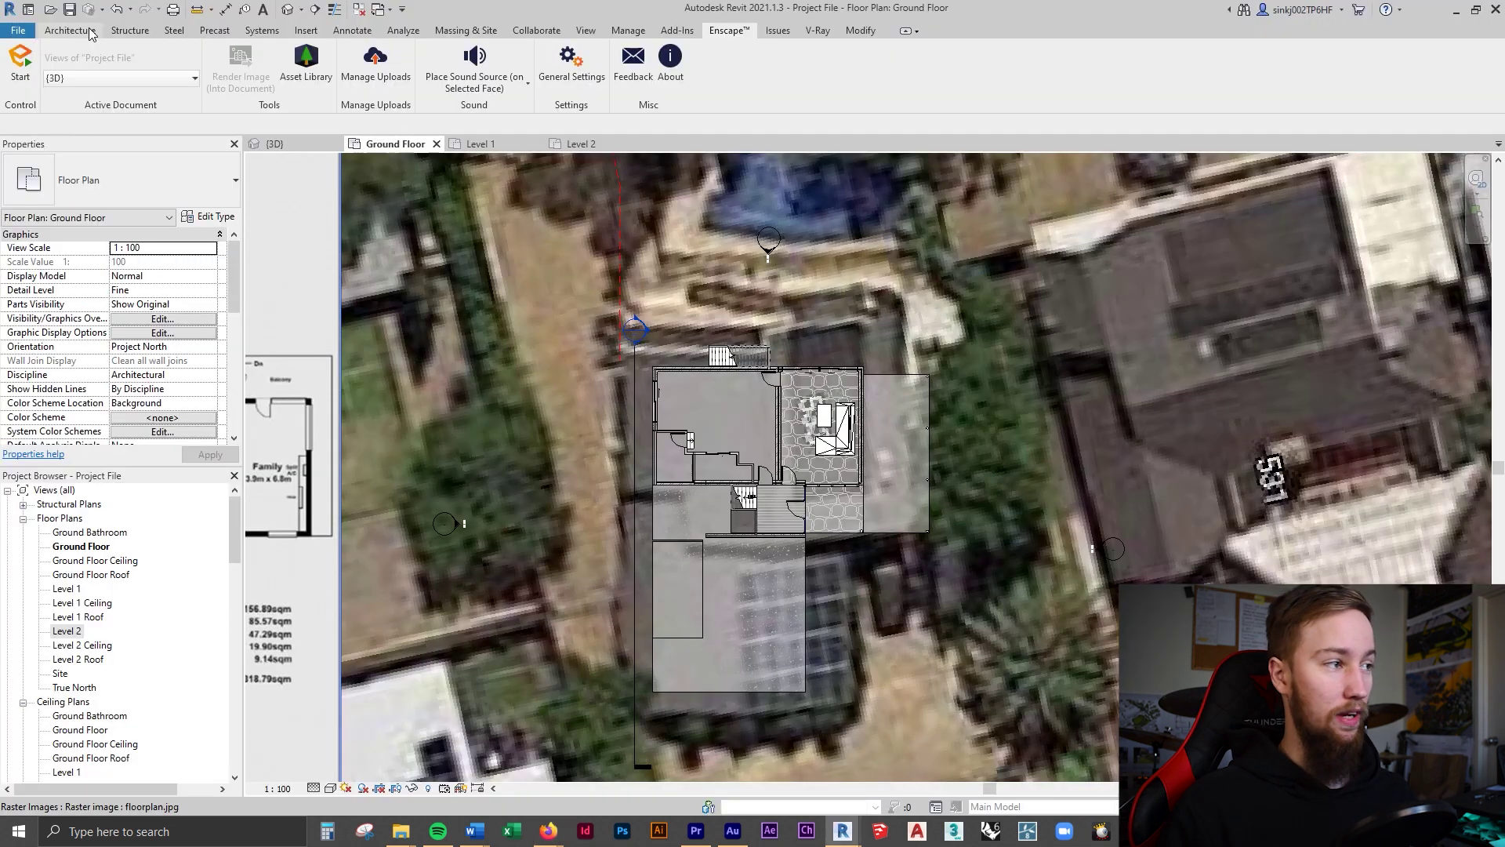
click(186, 81)
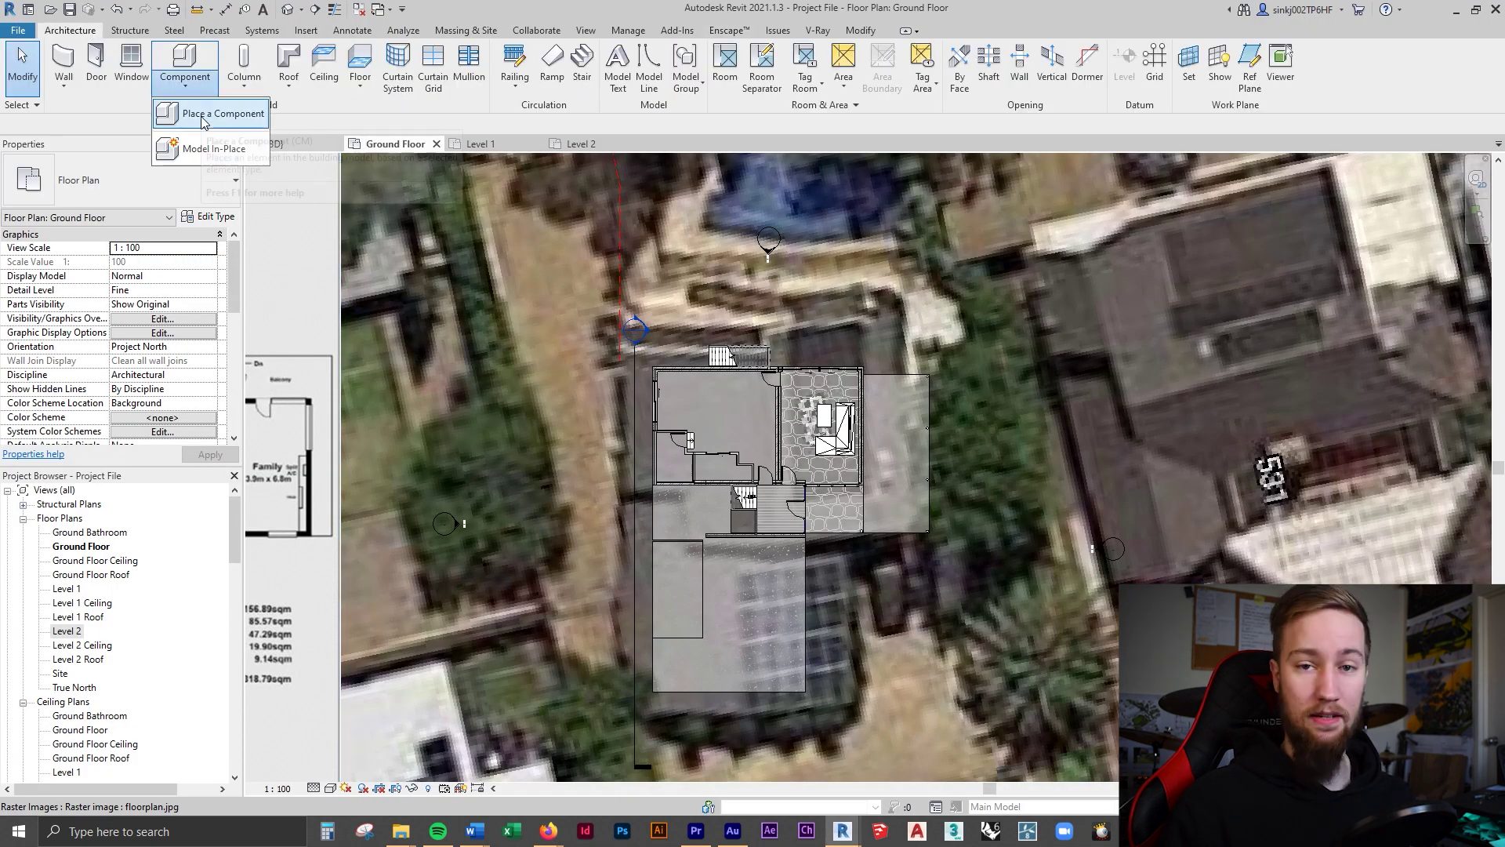
click(211, 109)
click(633, 75)
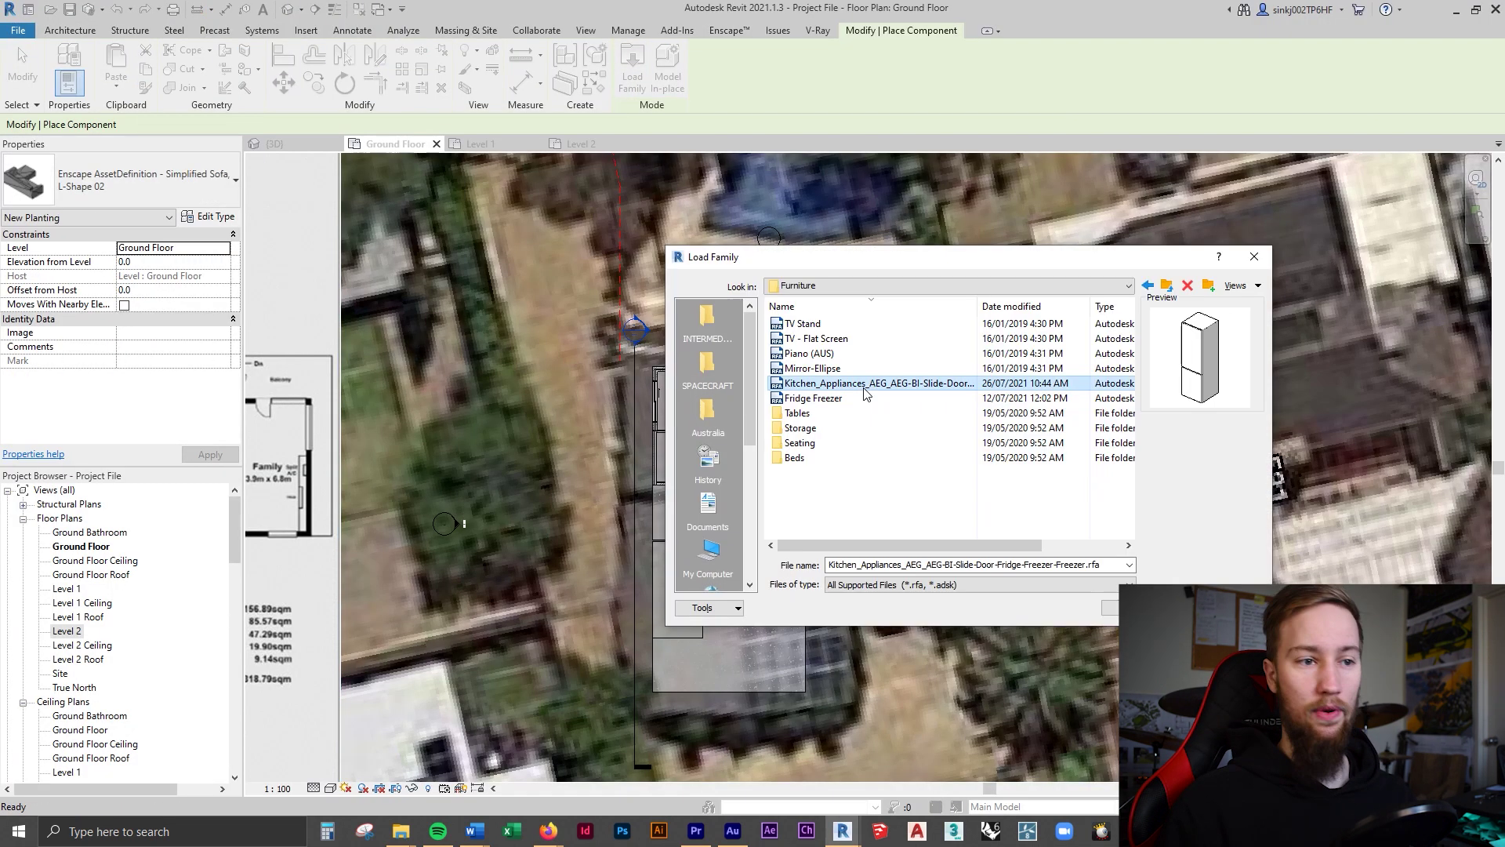
double_click(862, 400)
scroll(784, 431, up, 3)
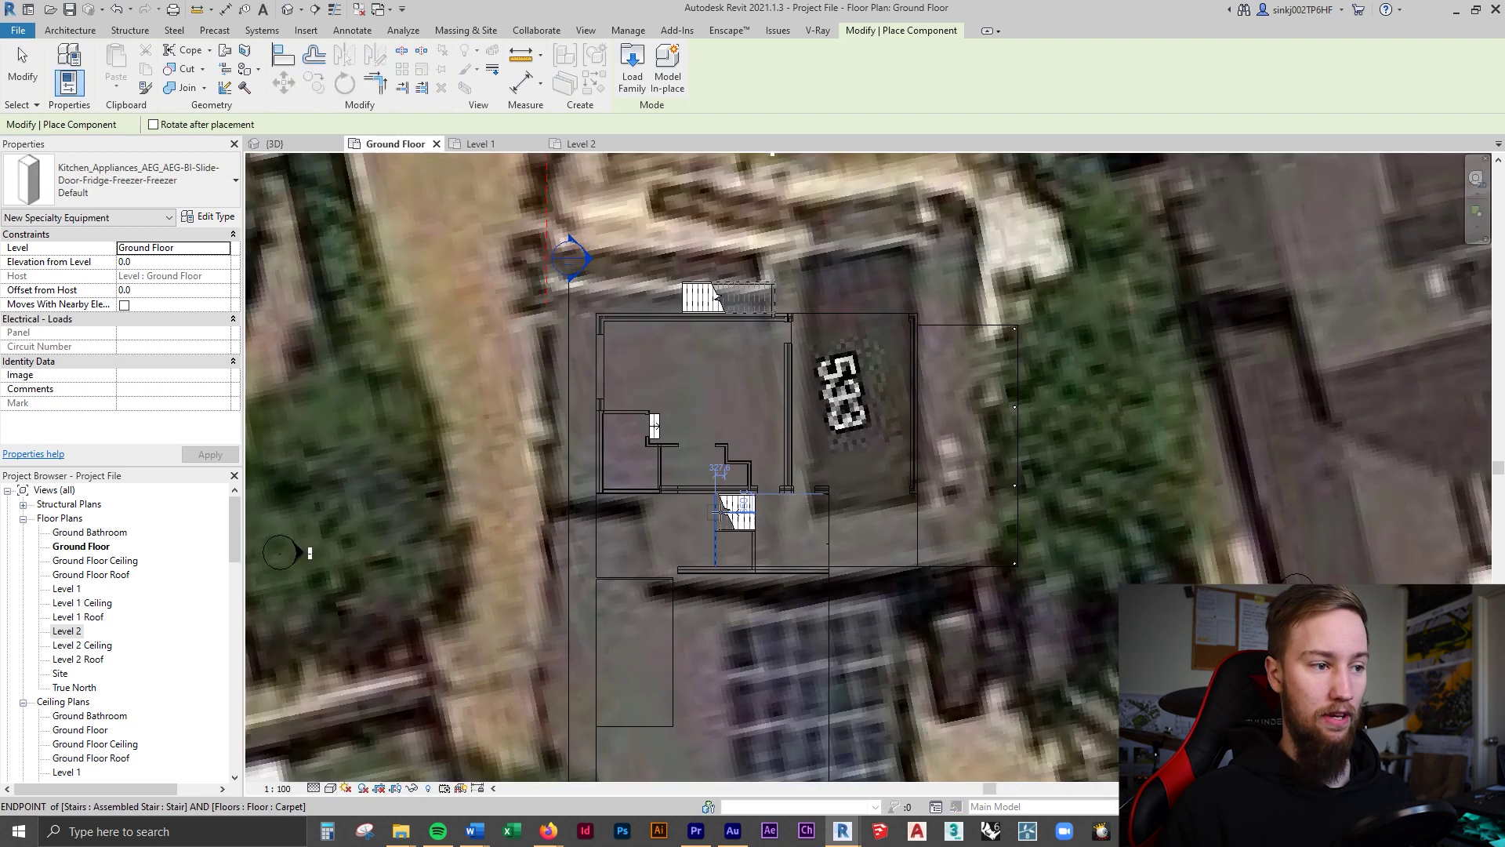
In the Level 2 plan, zoom into the kitchen and place the AEG fridge by its left wall.
click(580, 144)
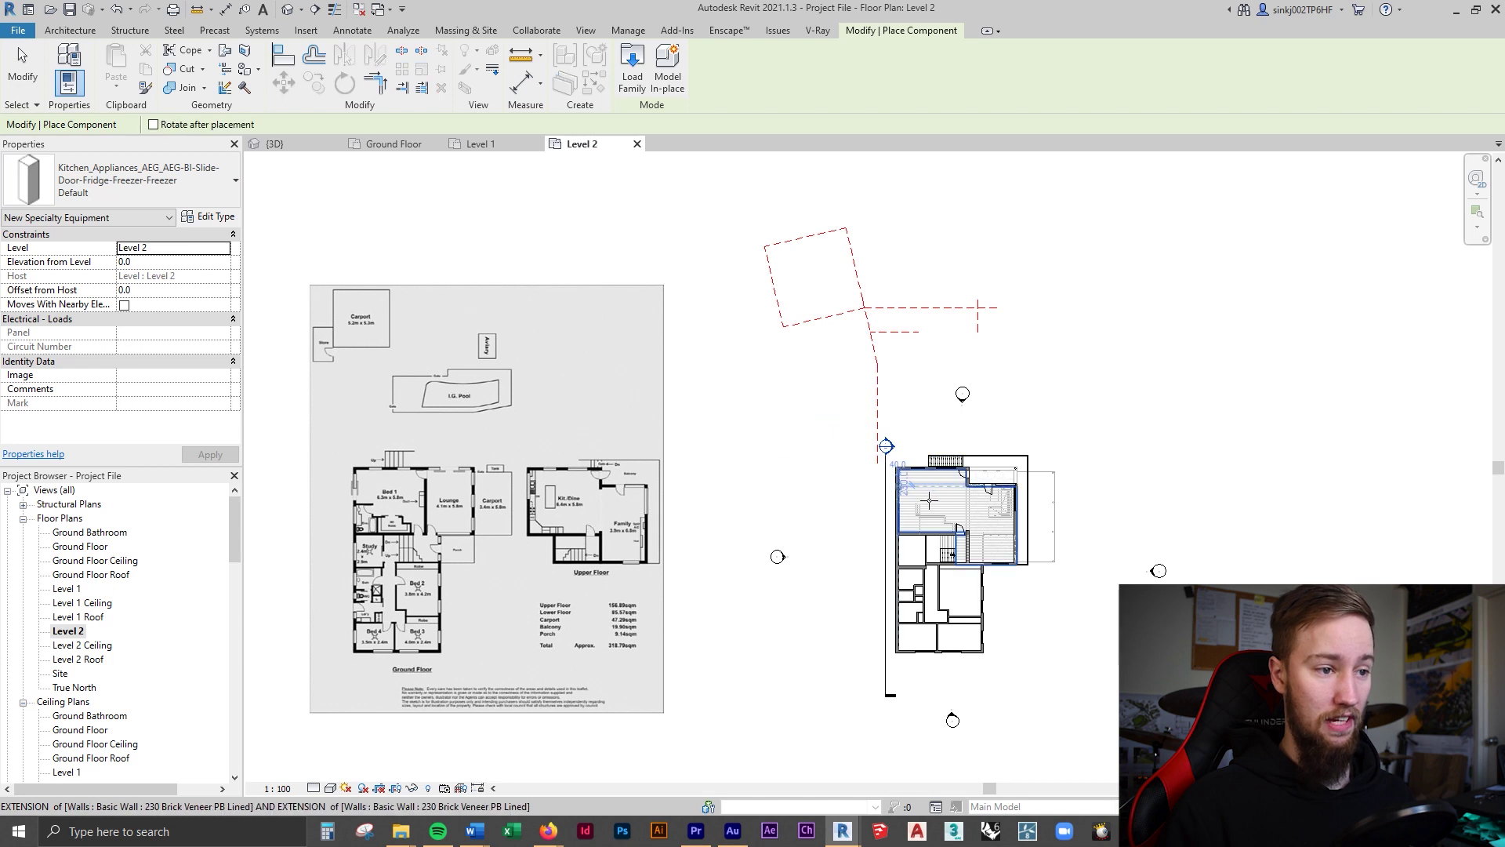
scroll(943, 521, up, 8)
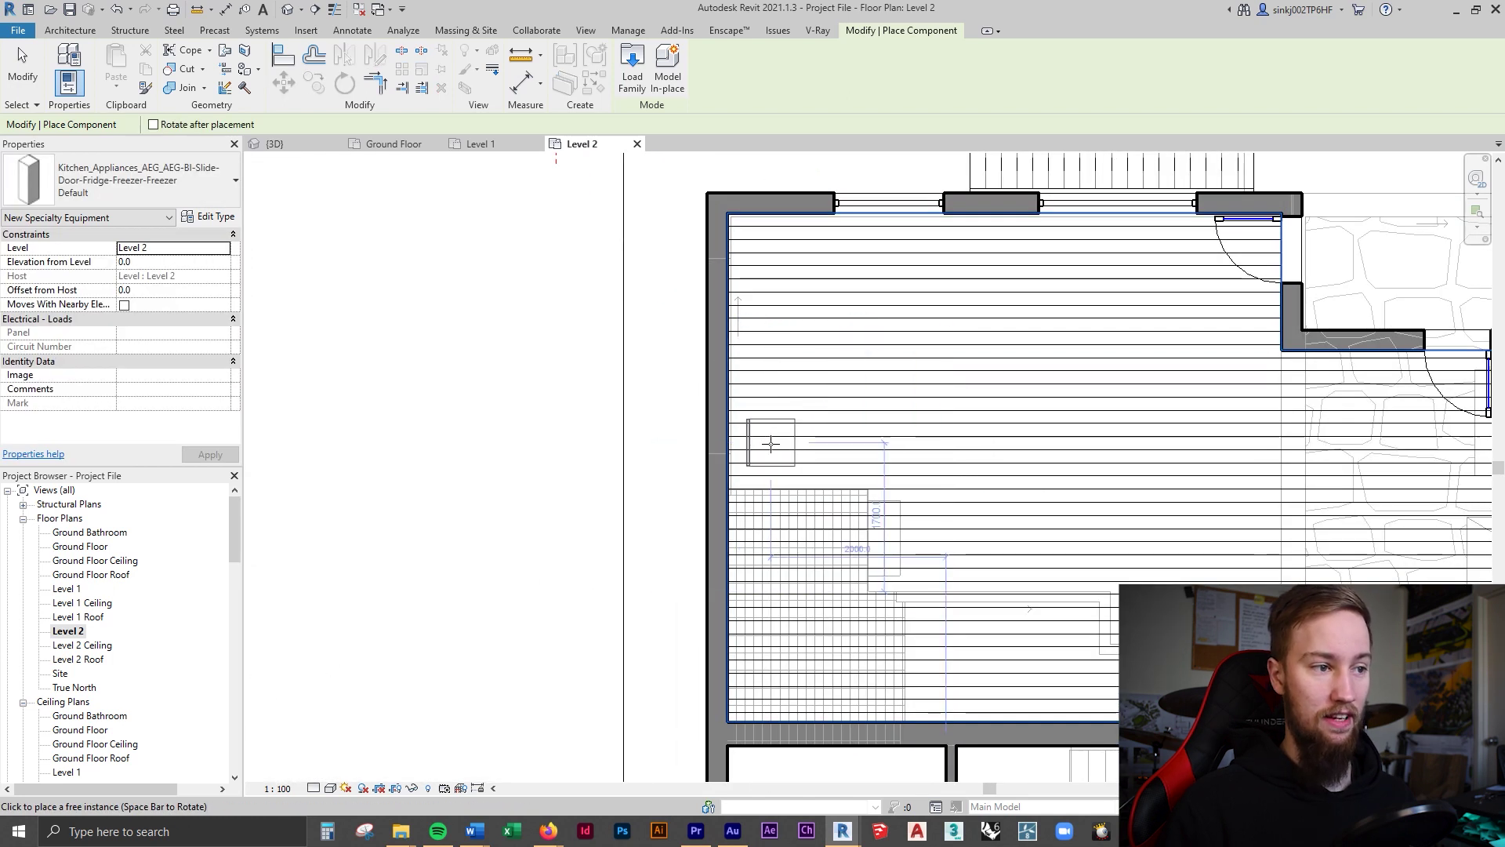
click(770, 435)
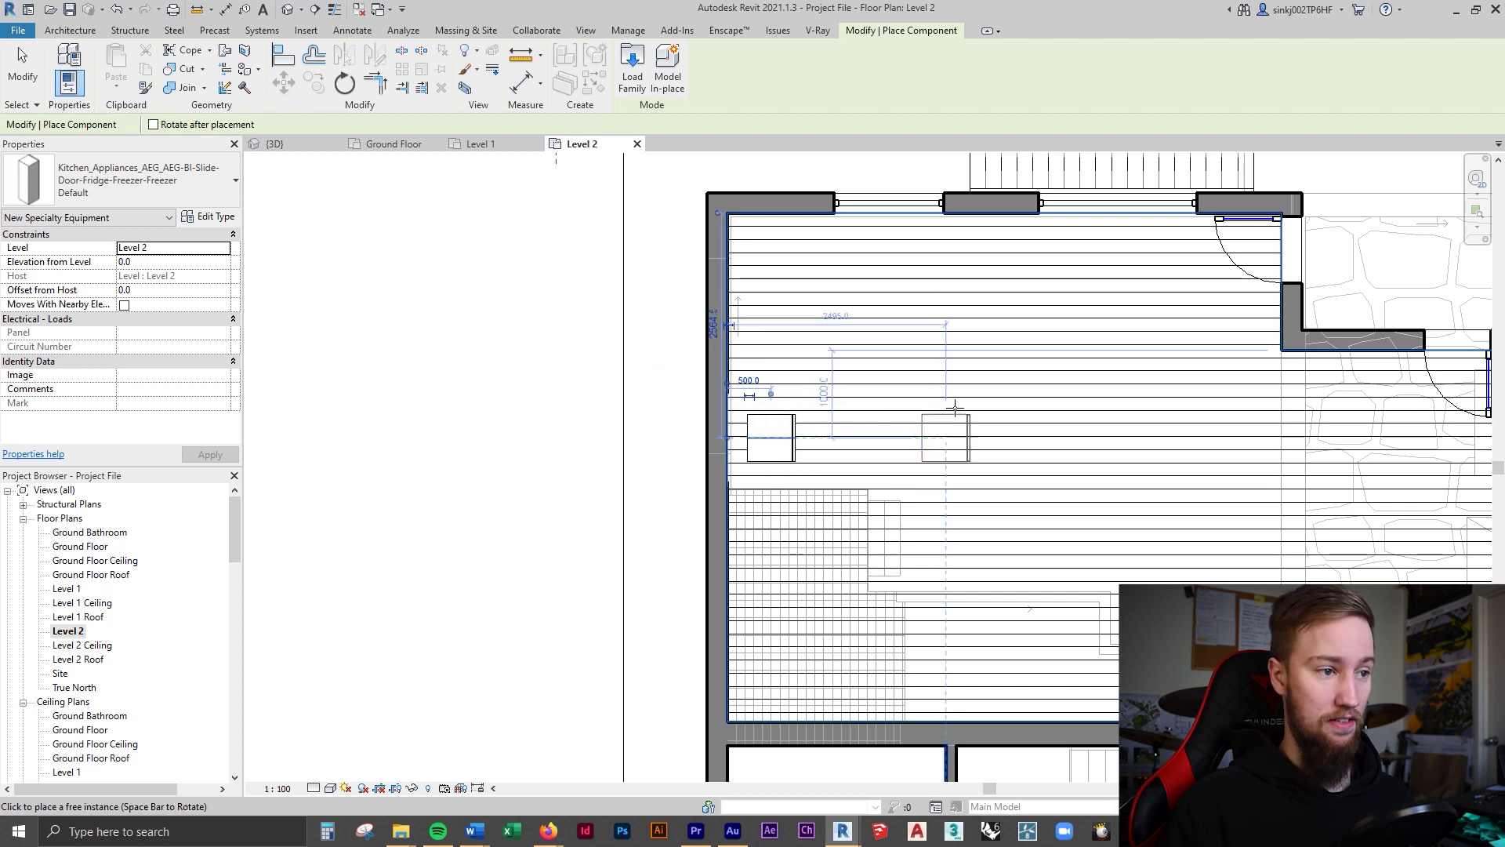
key(Escape)
key(Escape)
In the 3D view, select the fridge on the upper storey and wrap it in a section box.
click(296, 143)
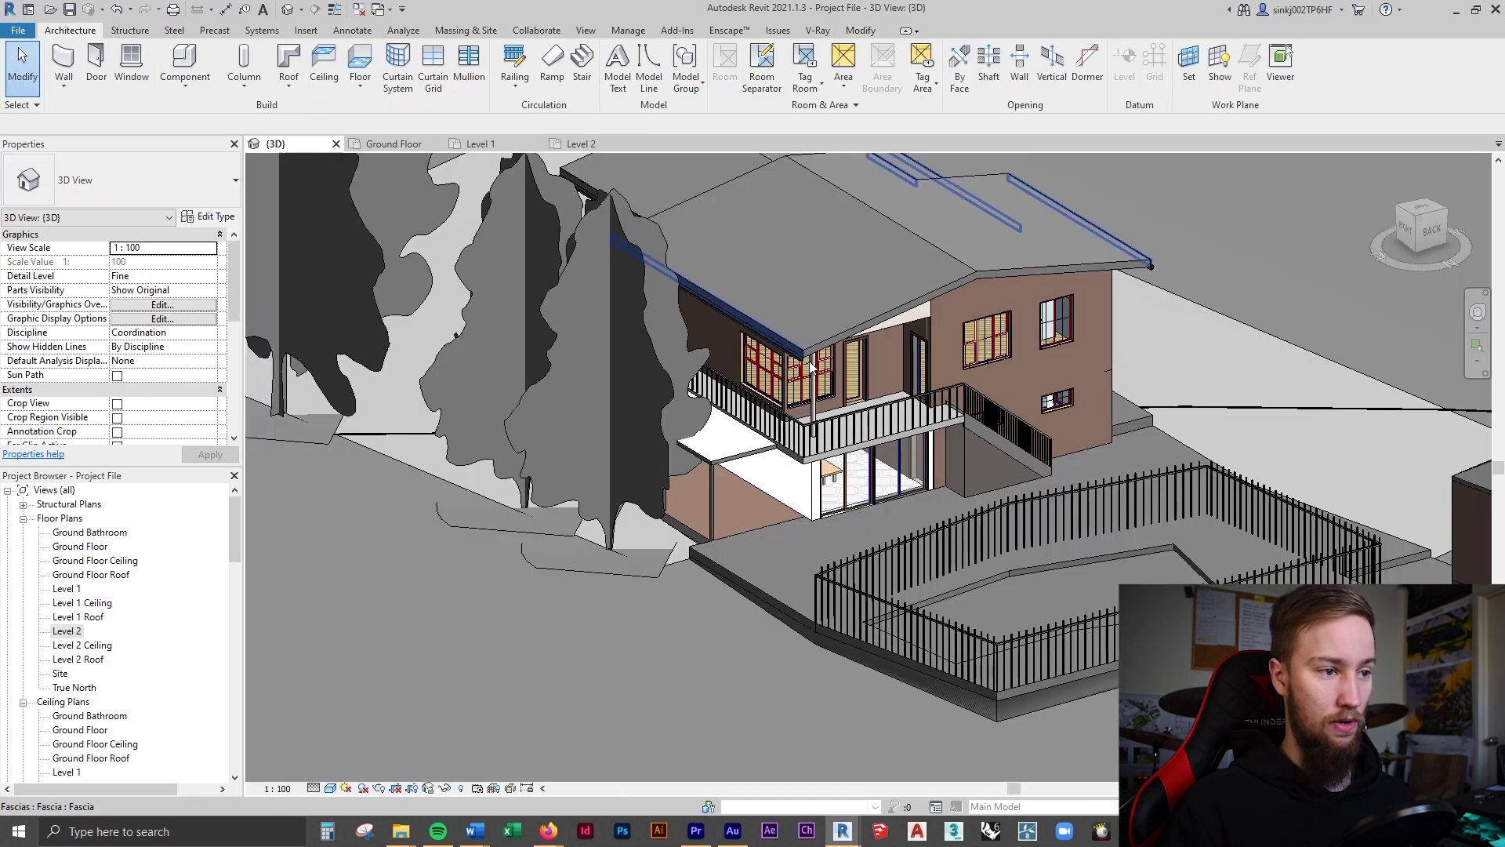
shift+middle_drag(784, 369, 1041, 329)
scroll(1057, 317, up, 5)
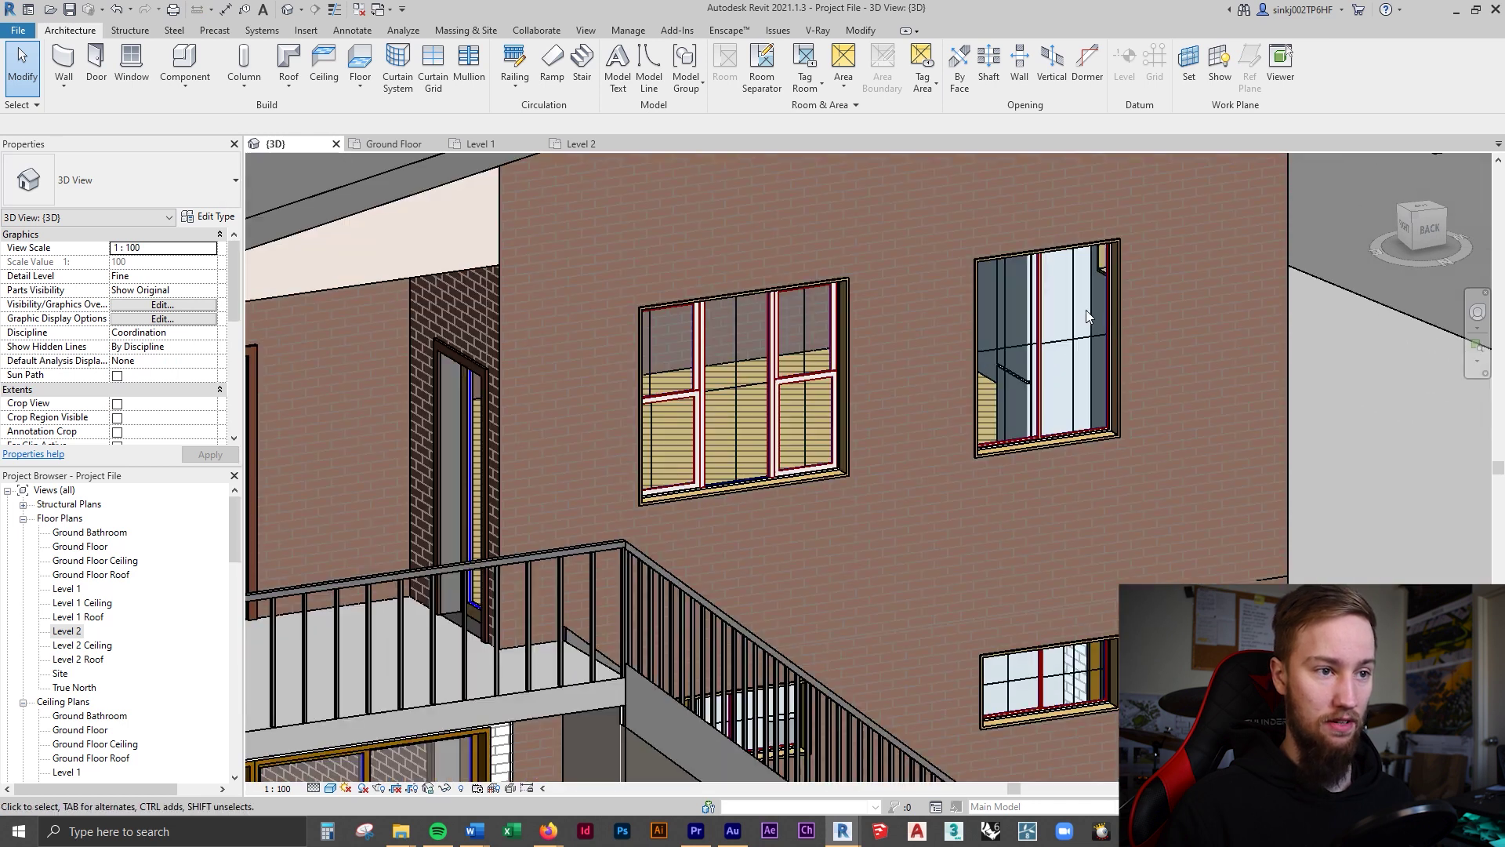
click(1094, 299)
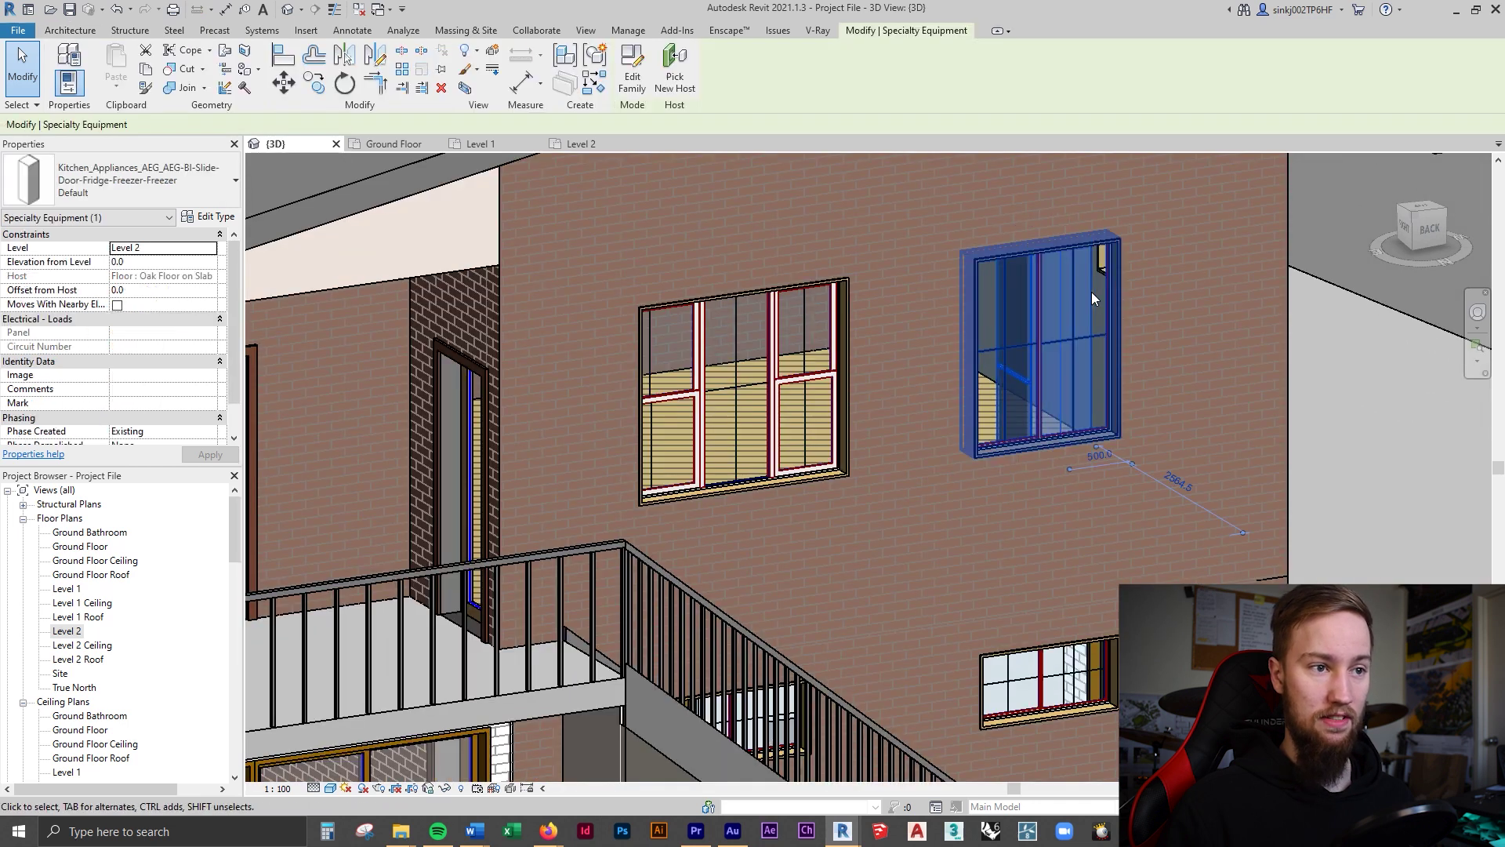
click(463, 89)
Stretch the section box right, up and left to reveal the kitchen room, then orbit around the fridge.
scroll(998, 648, down, 2)
click(938, 519)
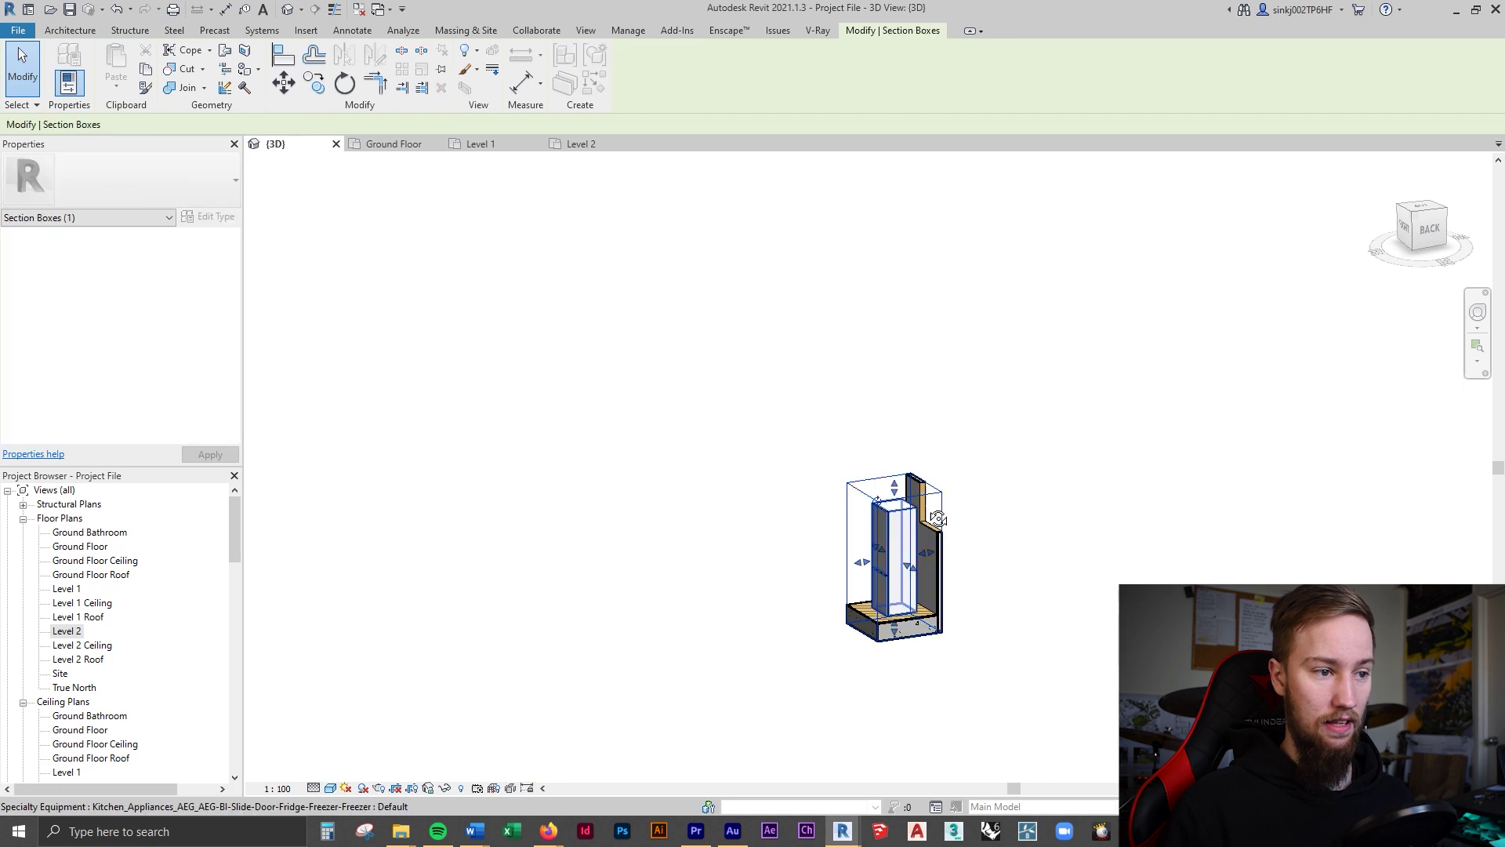
shift+middle_drag(938, 519, 1156, 538)
drag(947, 571, 1097, 541)
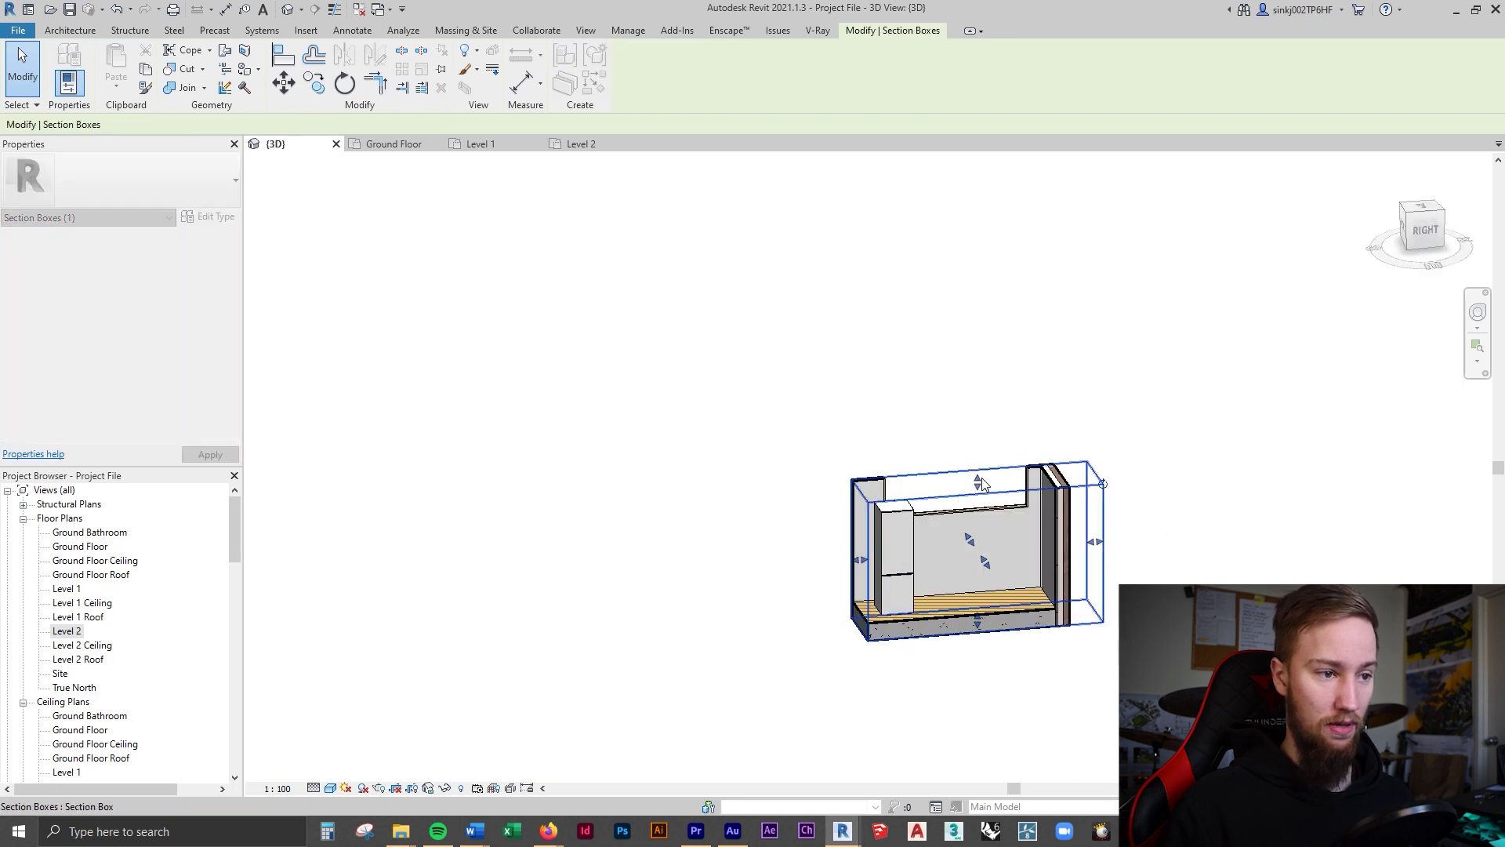
drag(982, 483, 980, 401)
drag(860, 559, 695, 533)
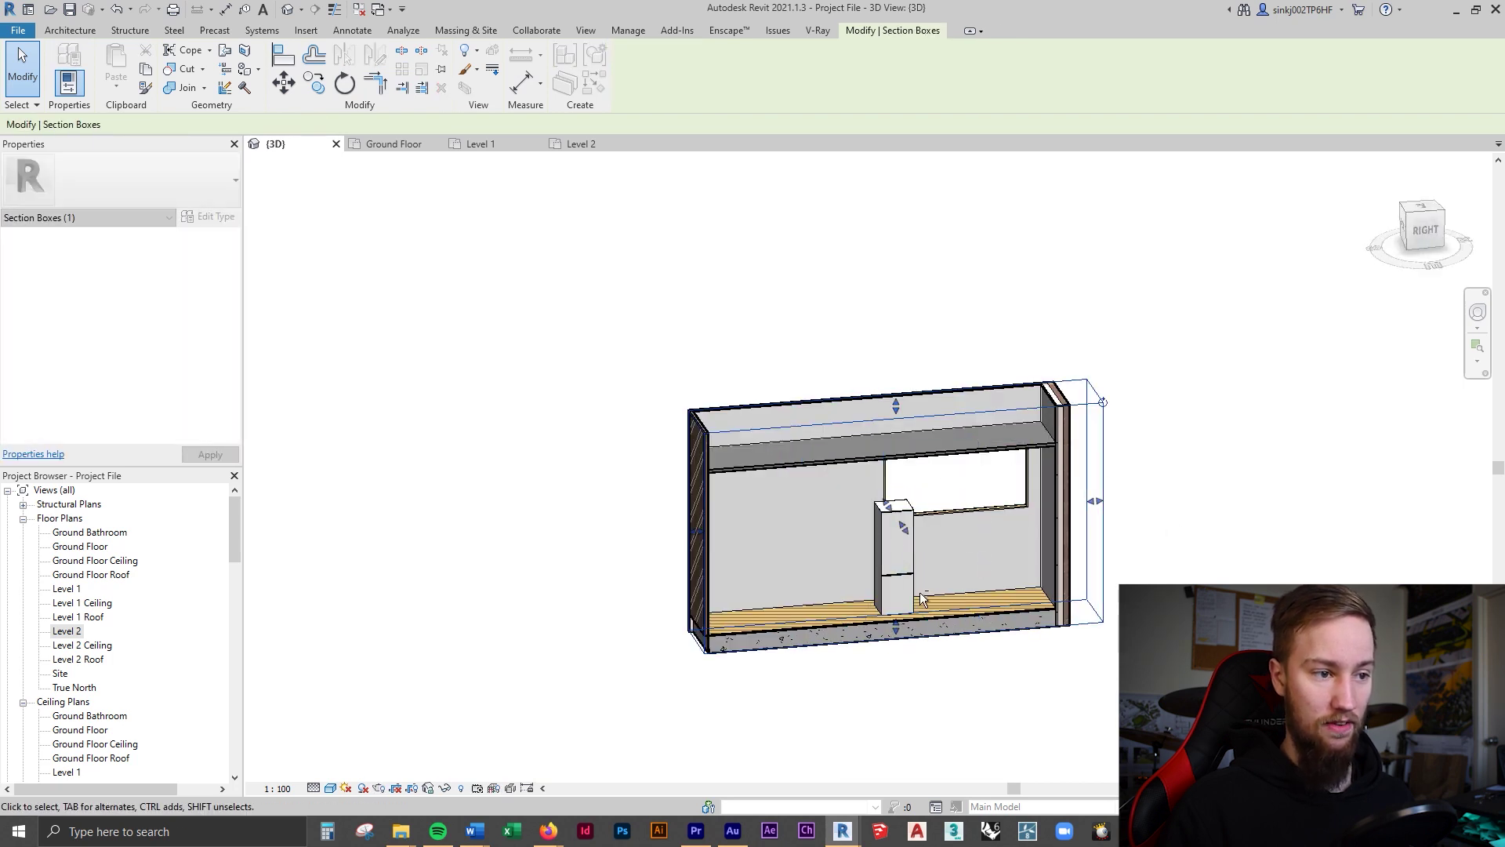
shift+middle_drag(921, 598, 1243, 467)
key(Escape)
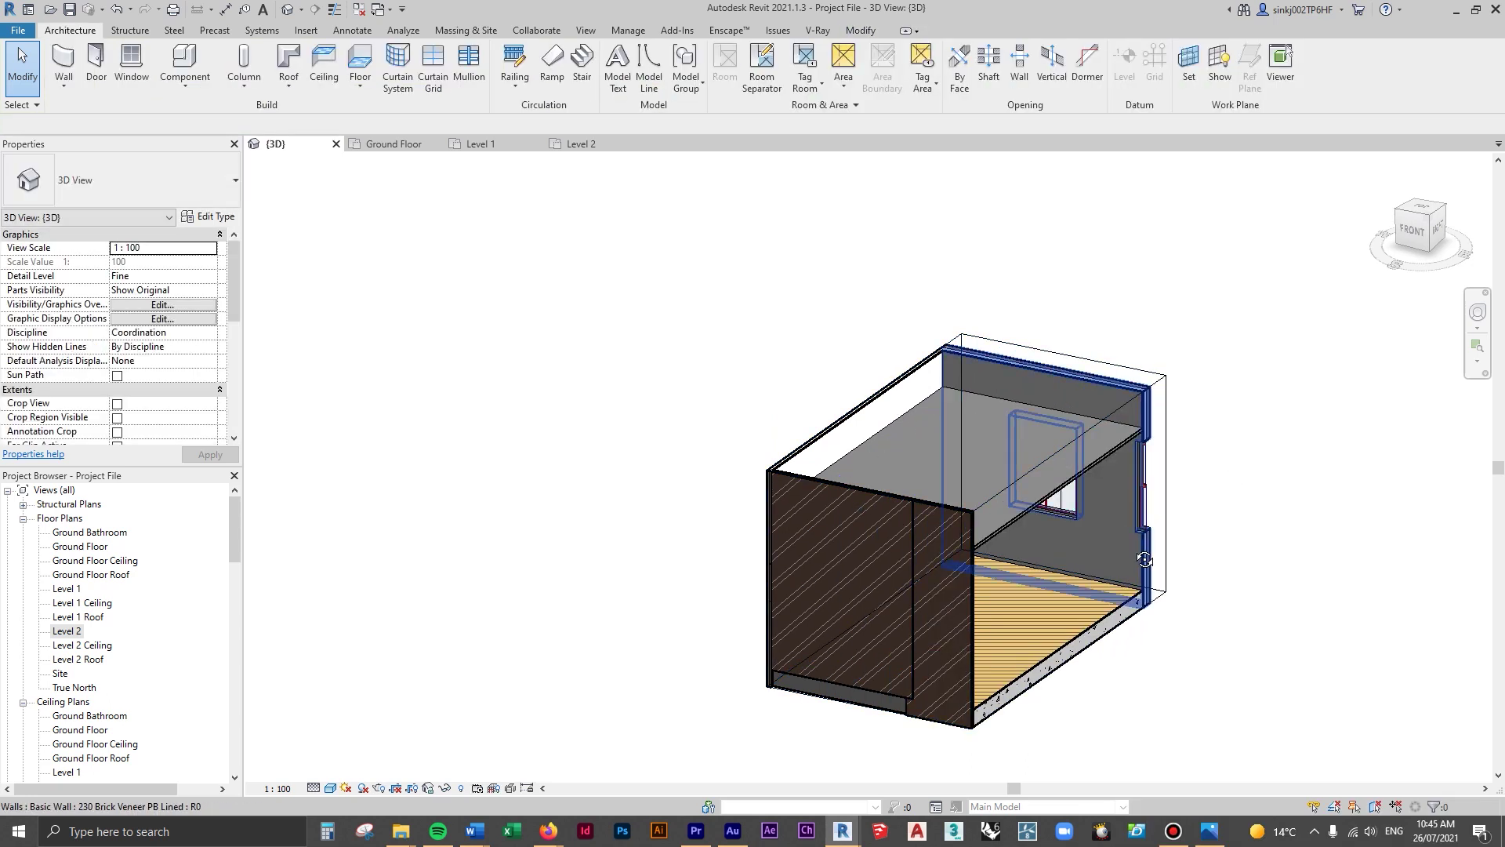
shift+middle_drag(1144, 559, 923, 526)
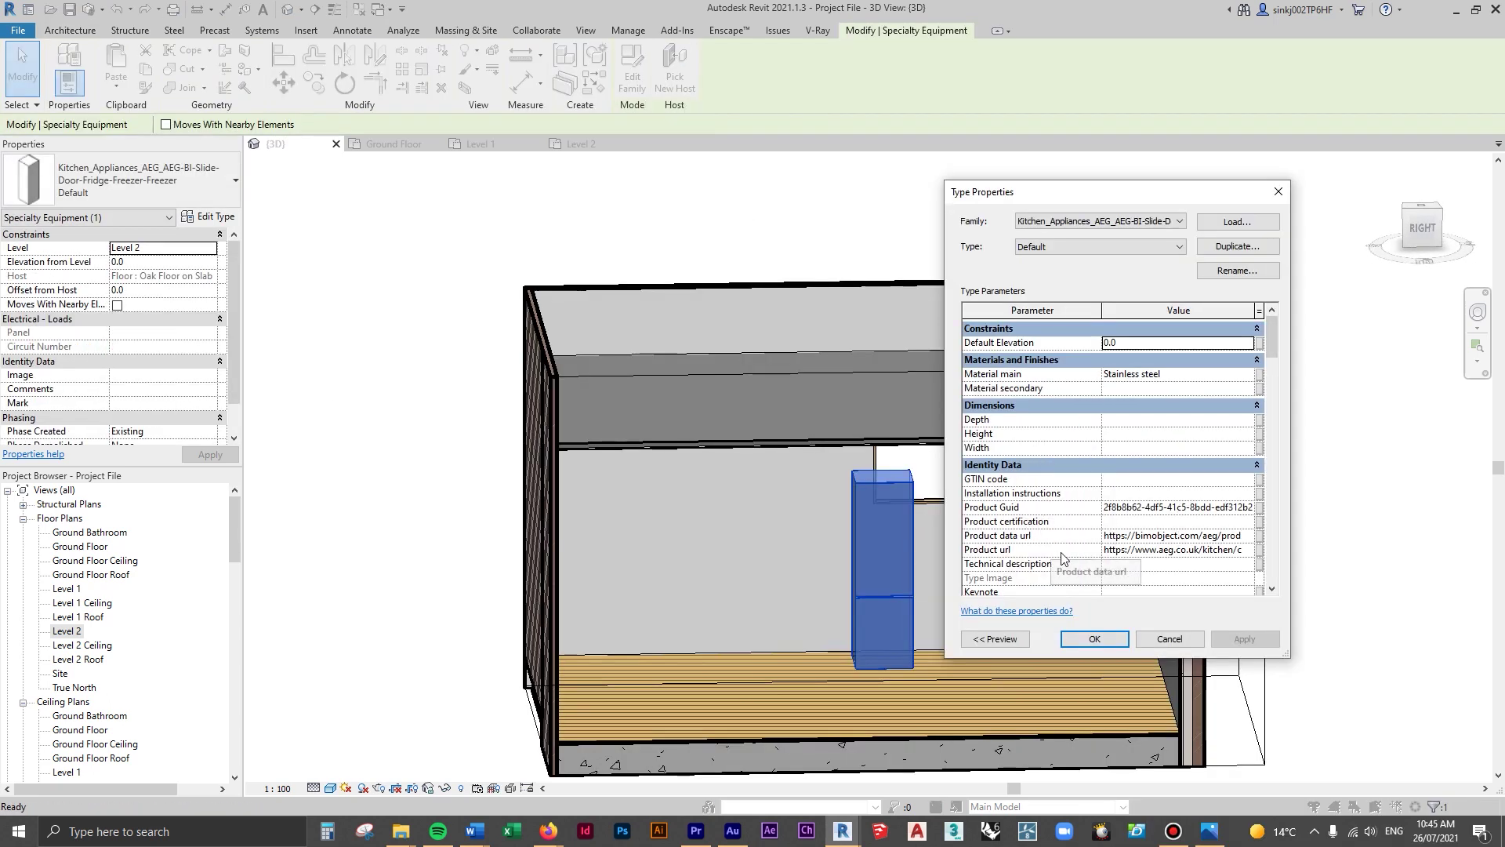
Scroll up and down through the stainless-steel fridge's Type Properties parameters to review them.
scroll(1049, 549, down, 10)
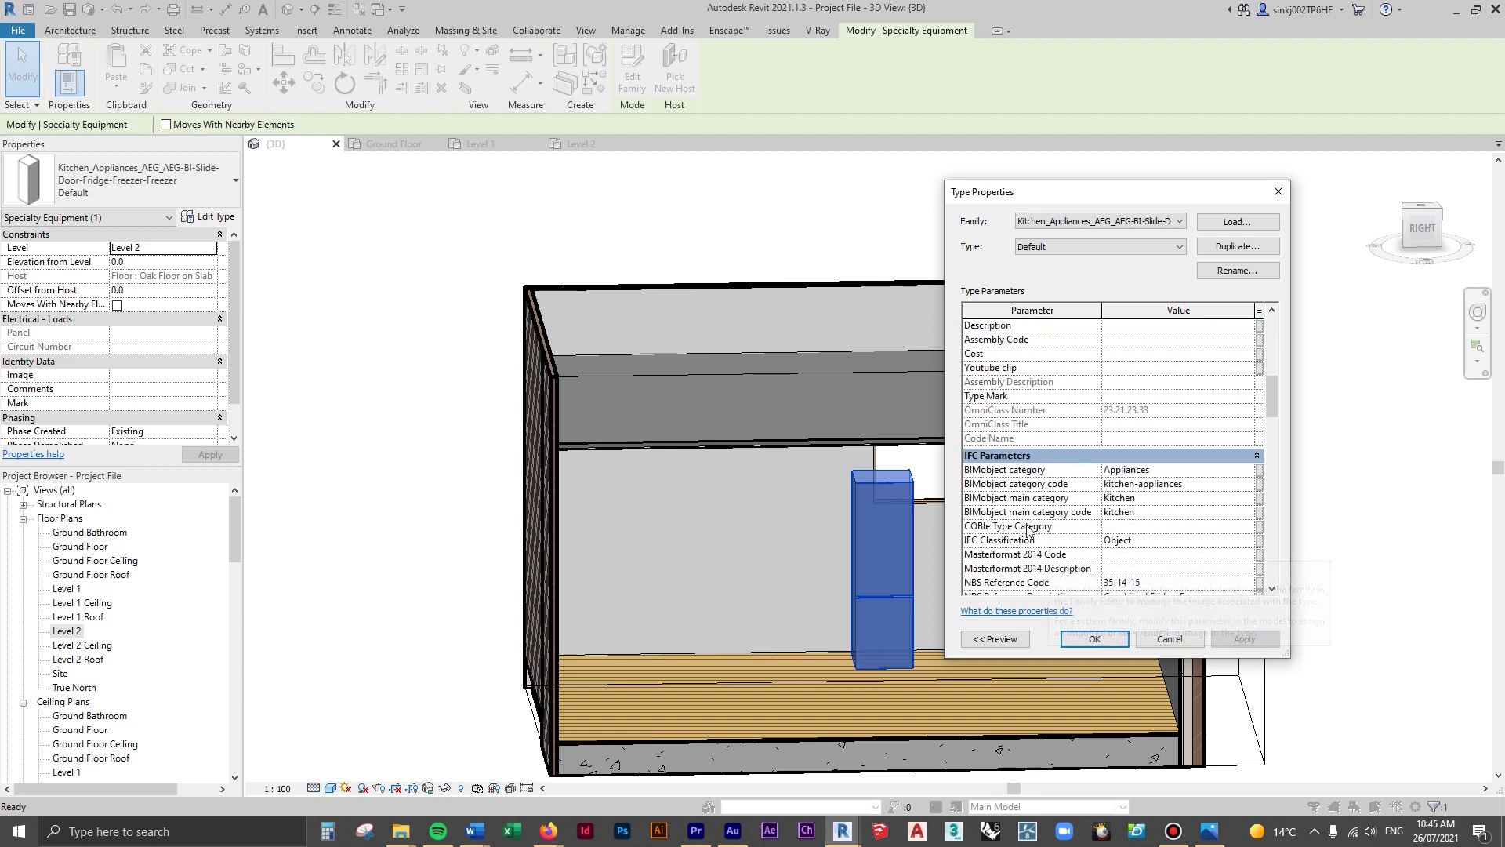
scroll(1033, 516, down, 2)
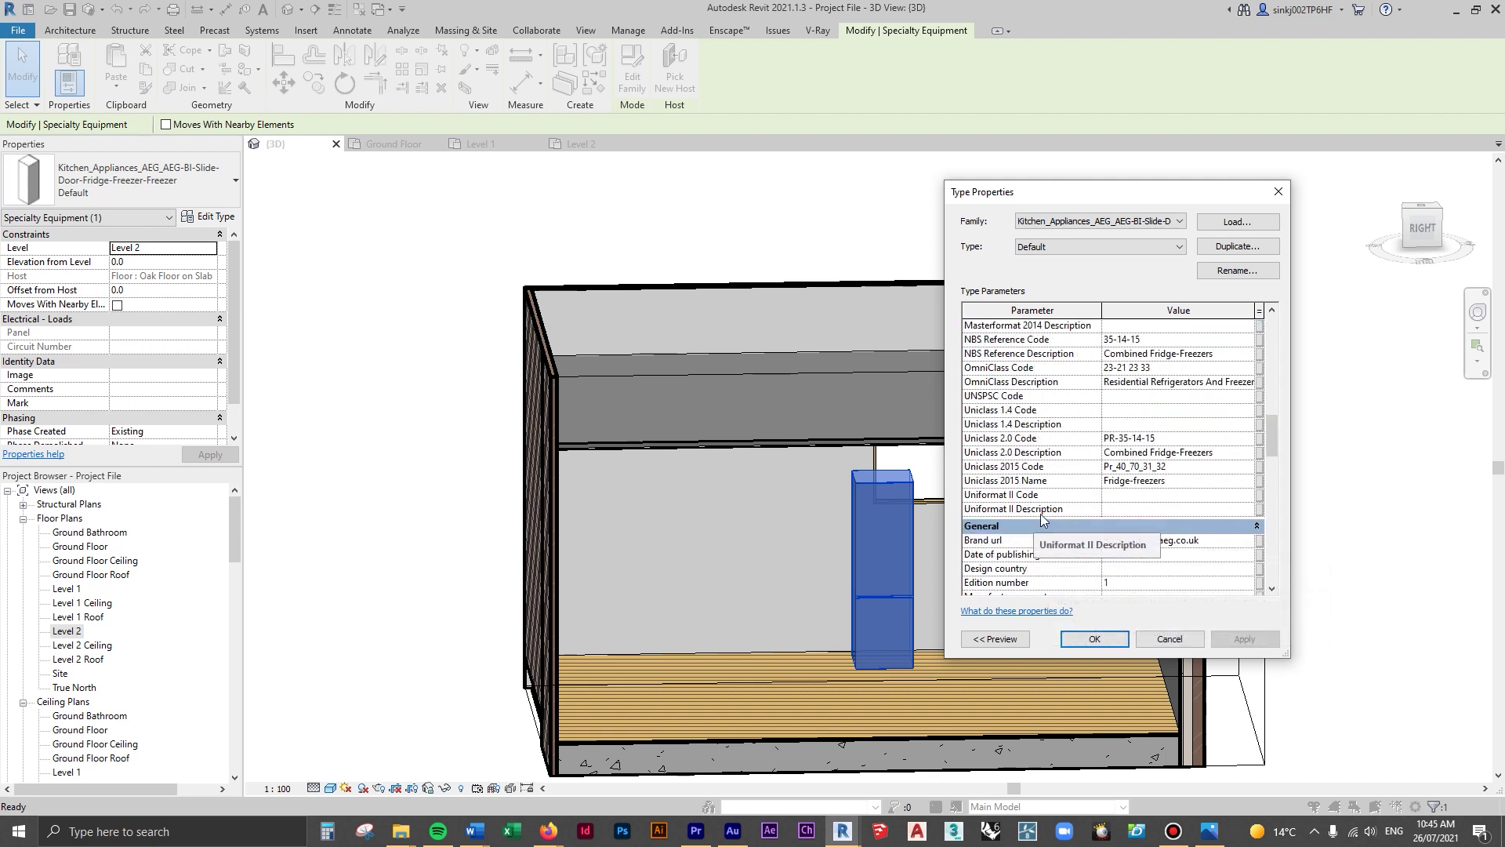
scroll(1042, 521, down, 3)
scroll(1047, 530, down, 3)
scroll(997, 533, up, 1)
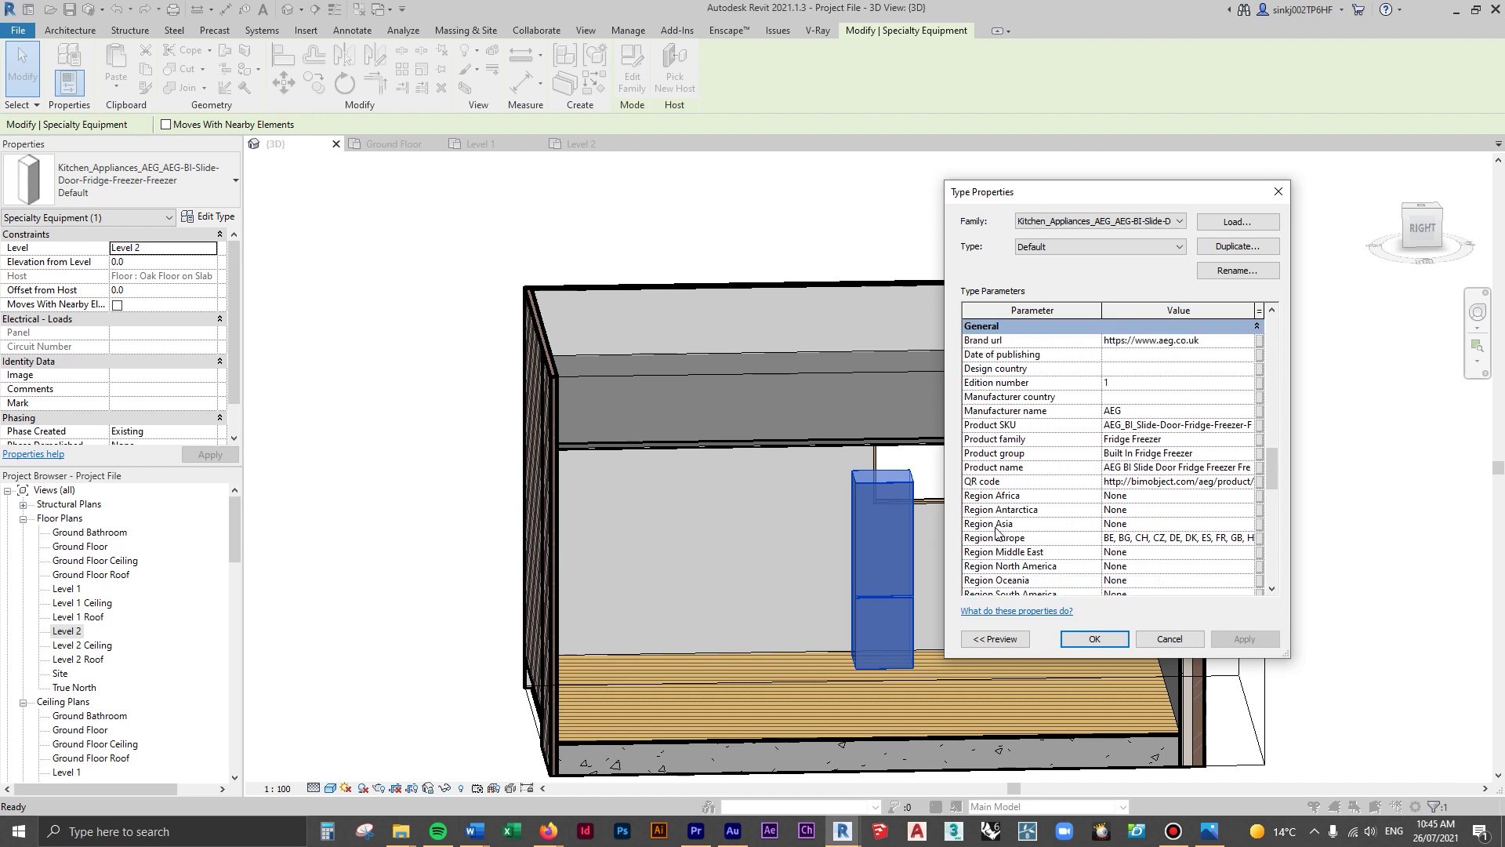
scroll(1033, 584, down, 5)
scroll(1078, 523, up, 5)
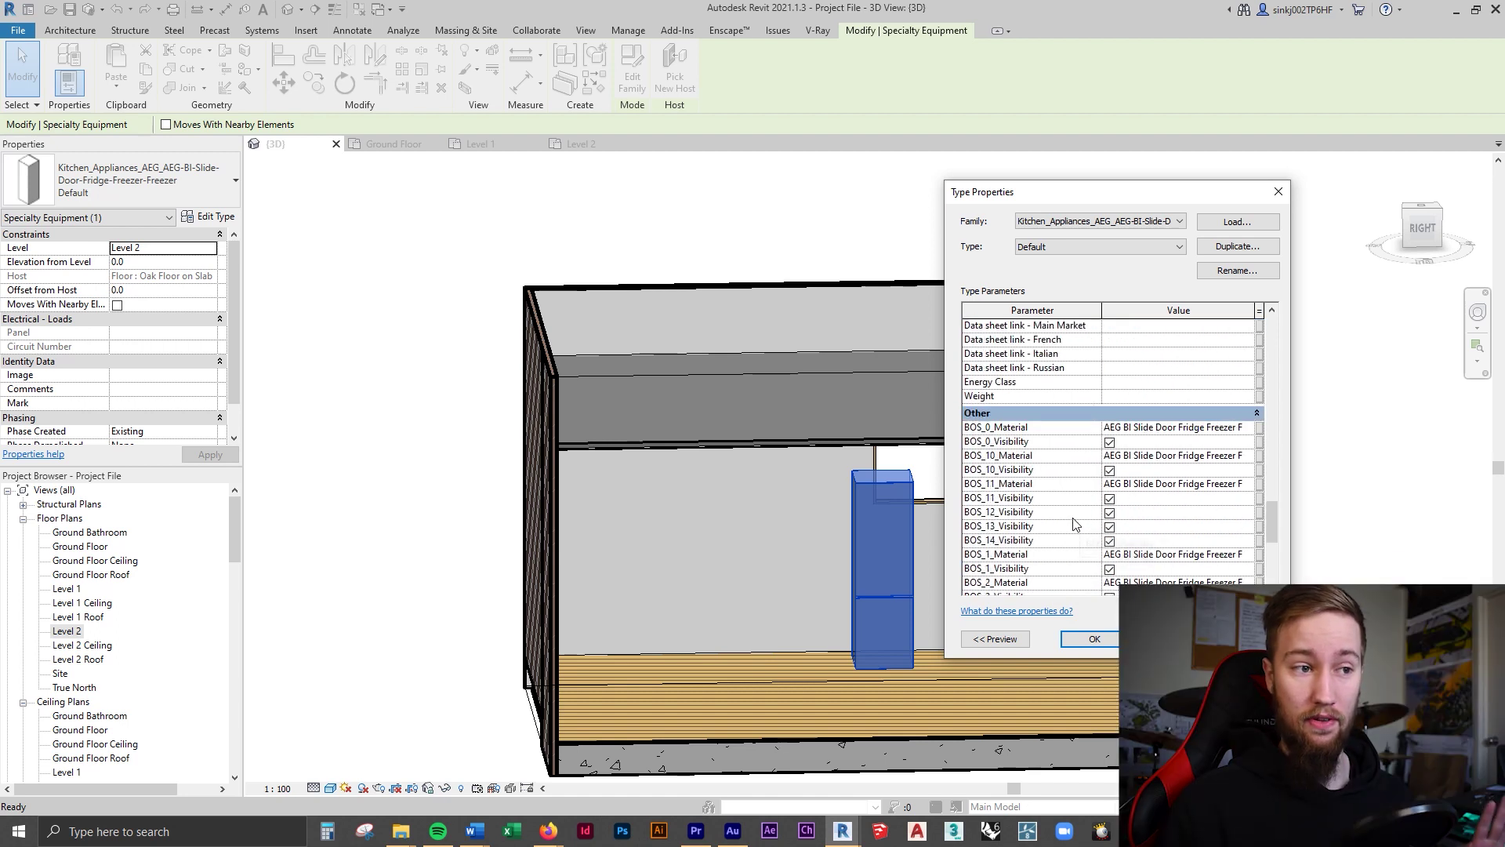
scroll(1074, 523, up, 5)
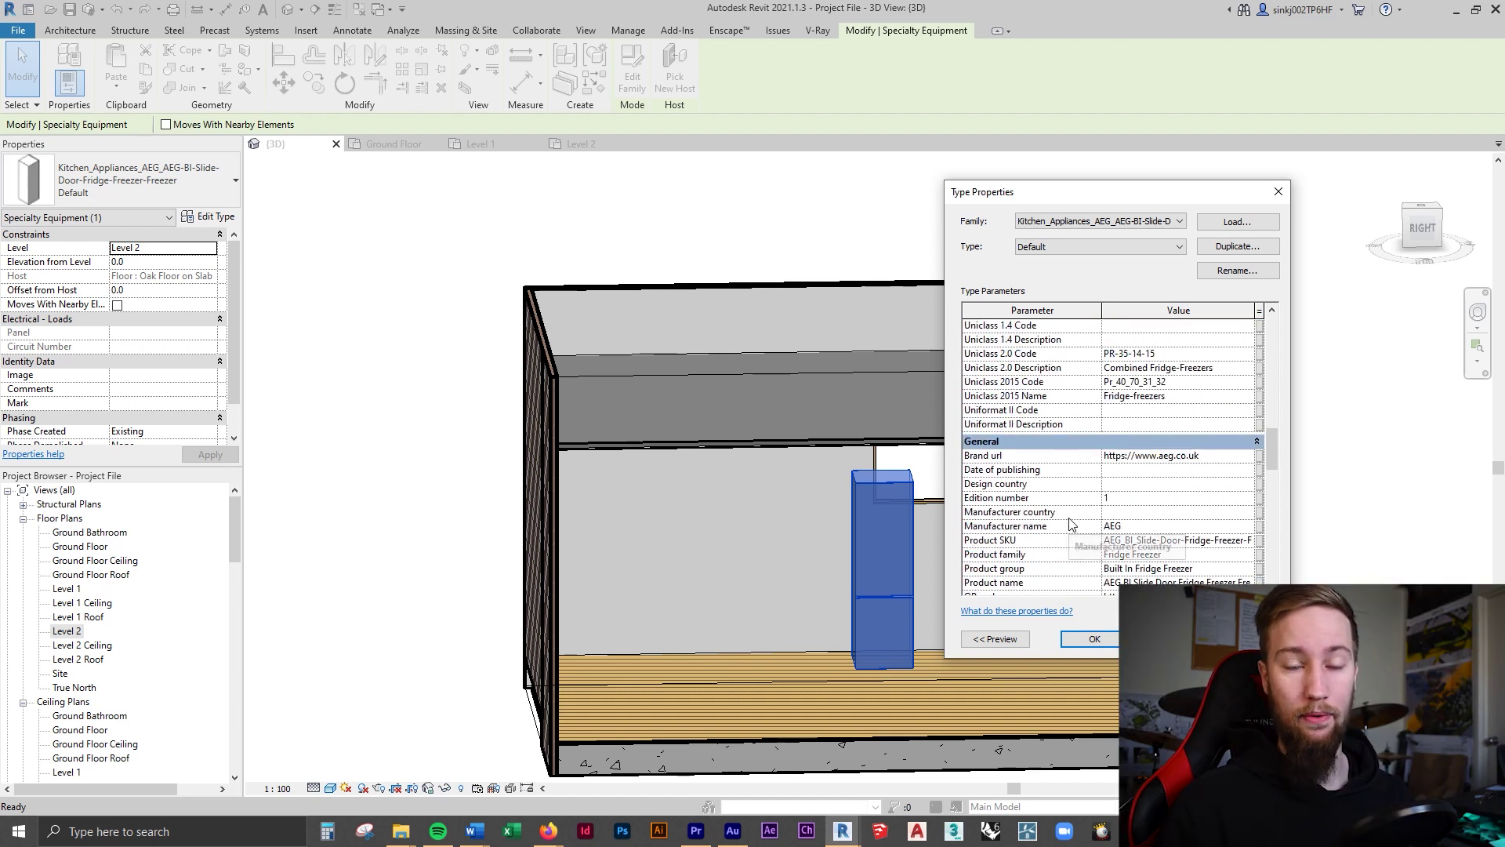
scroll(1073, 523, up, 4)
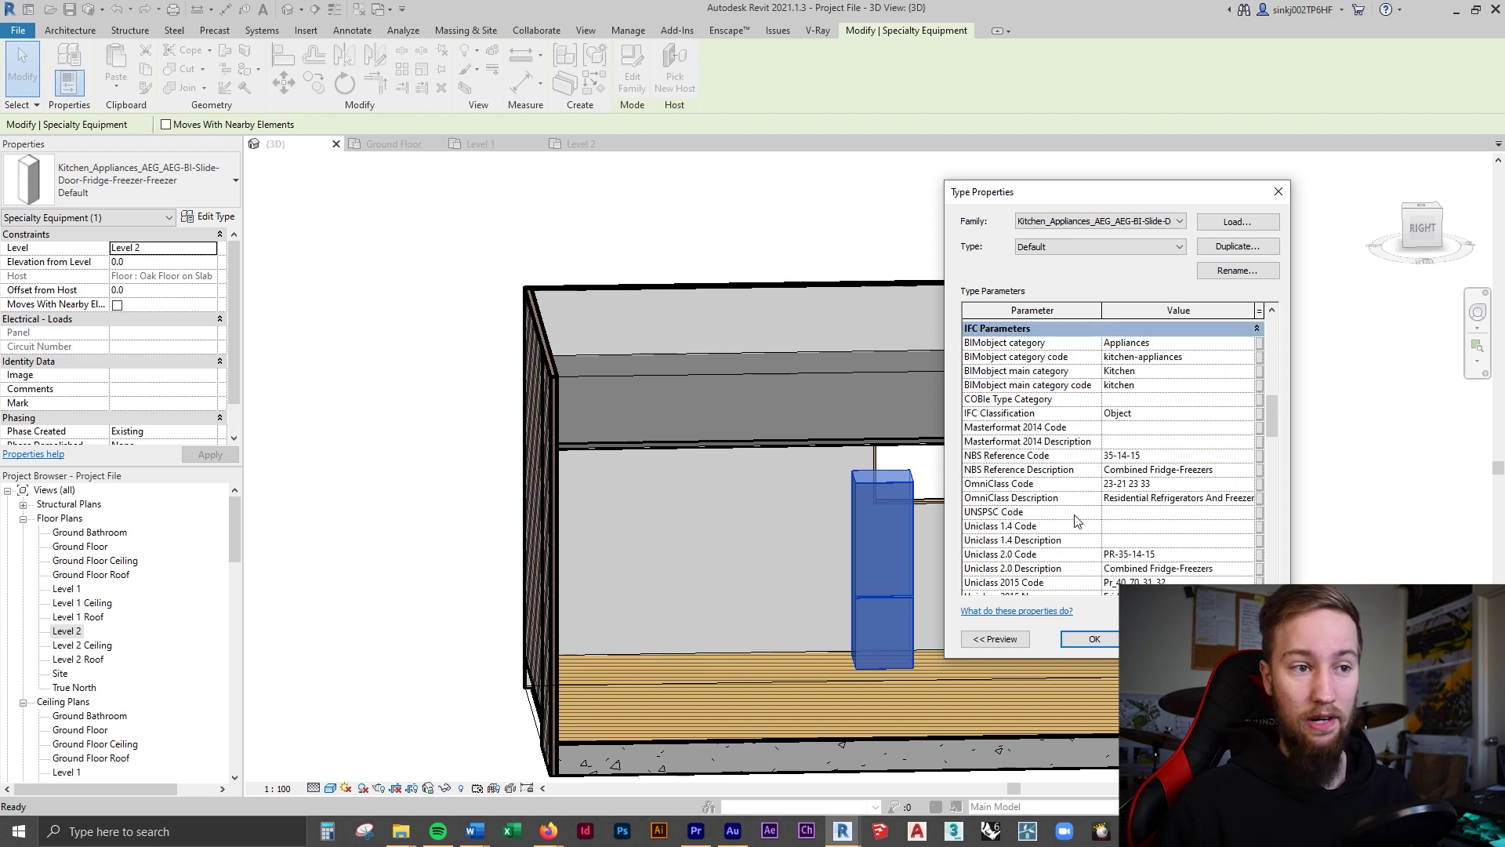
scroll(1084, 515, up, 4)
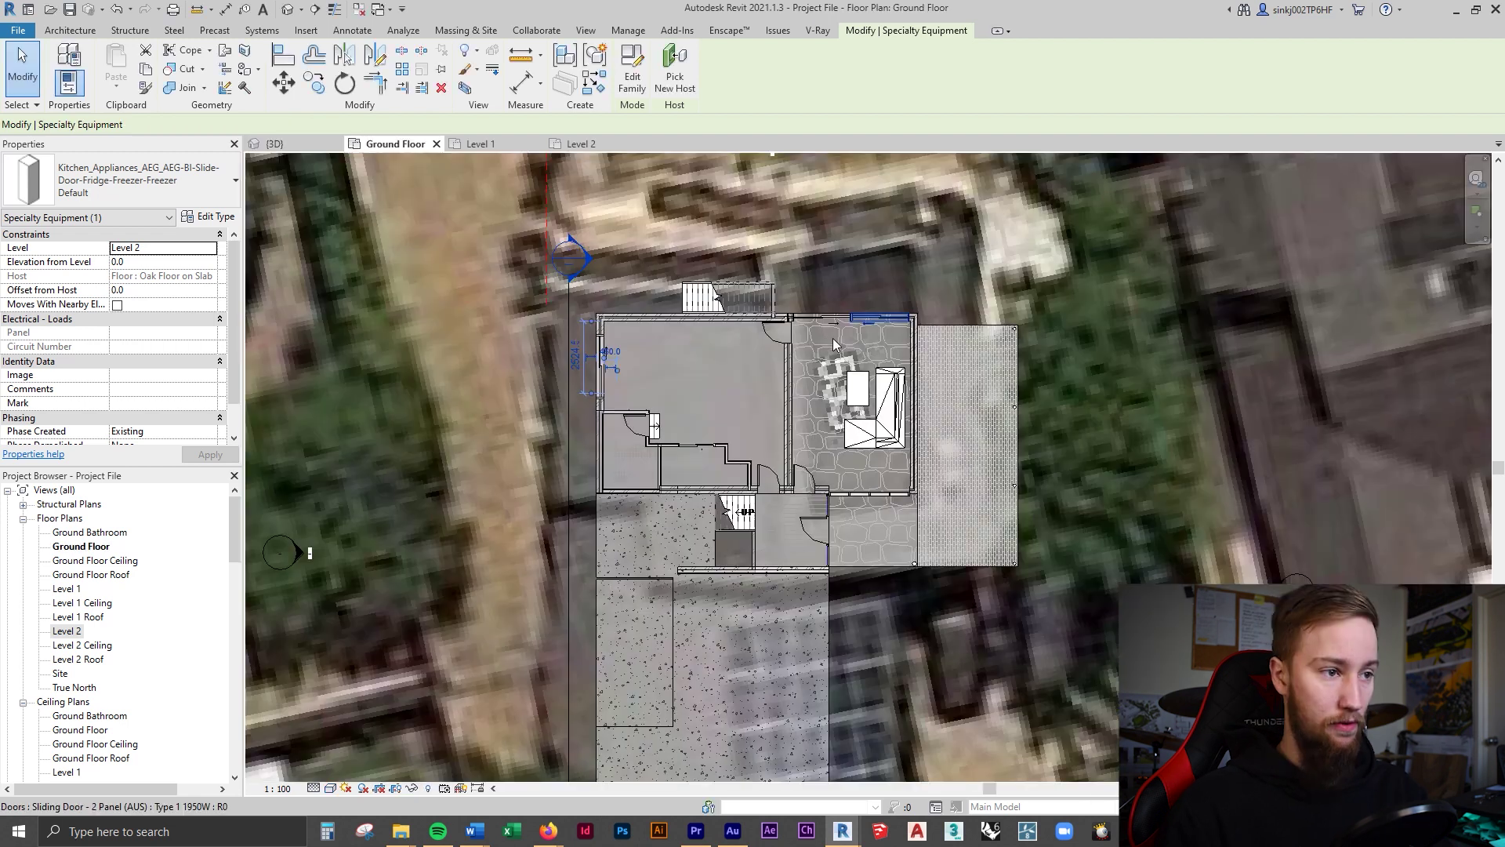
scroll(549, 470, up, 5)
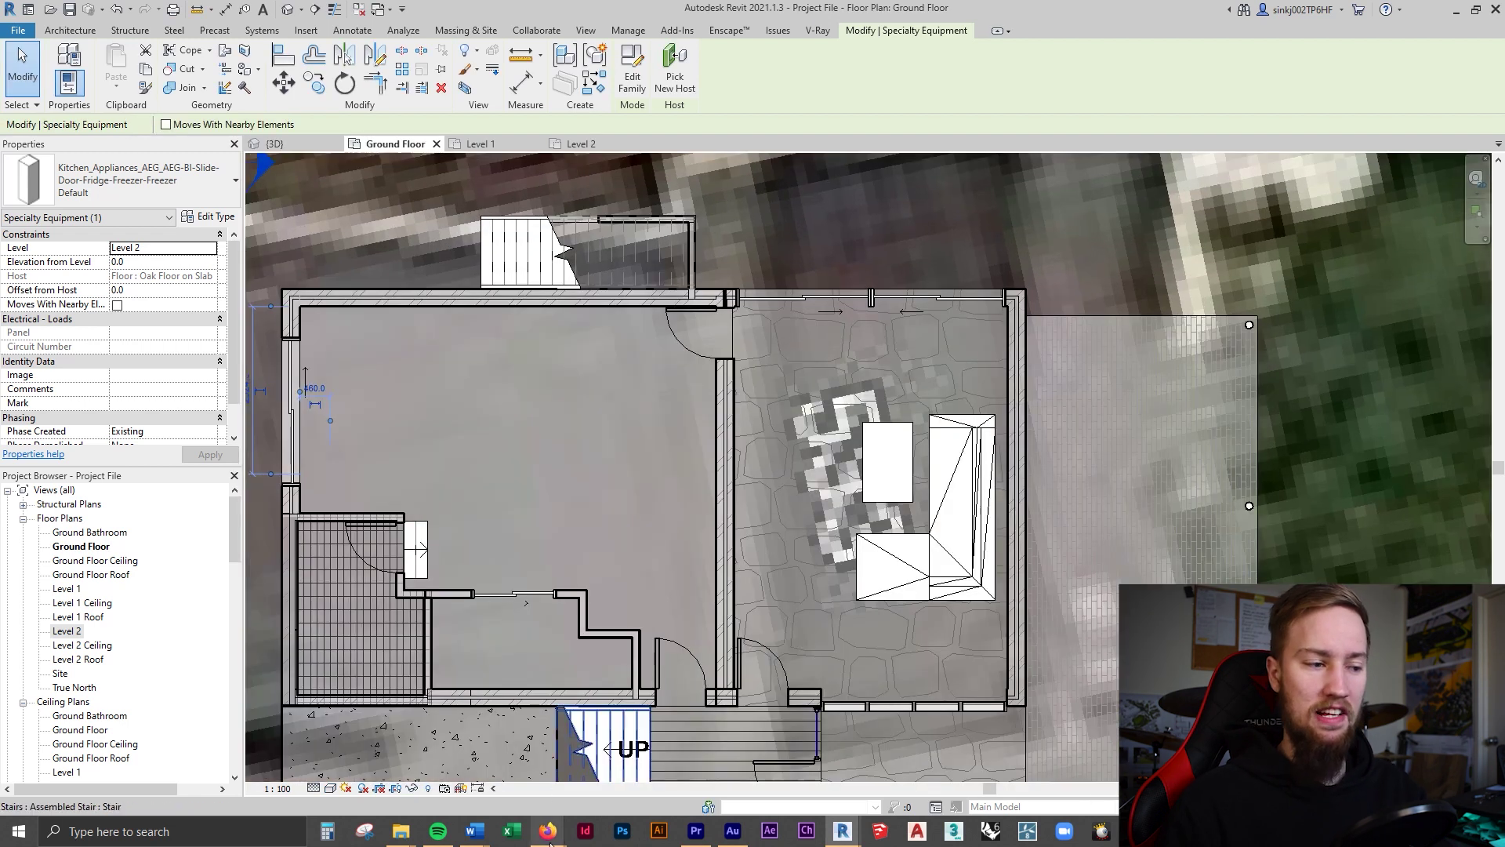
Search RevitCity for 'tv' and open the Flat Screen TV Television object page.
mouse_move(549, 843)
click(599, 794)
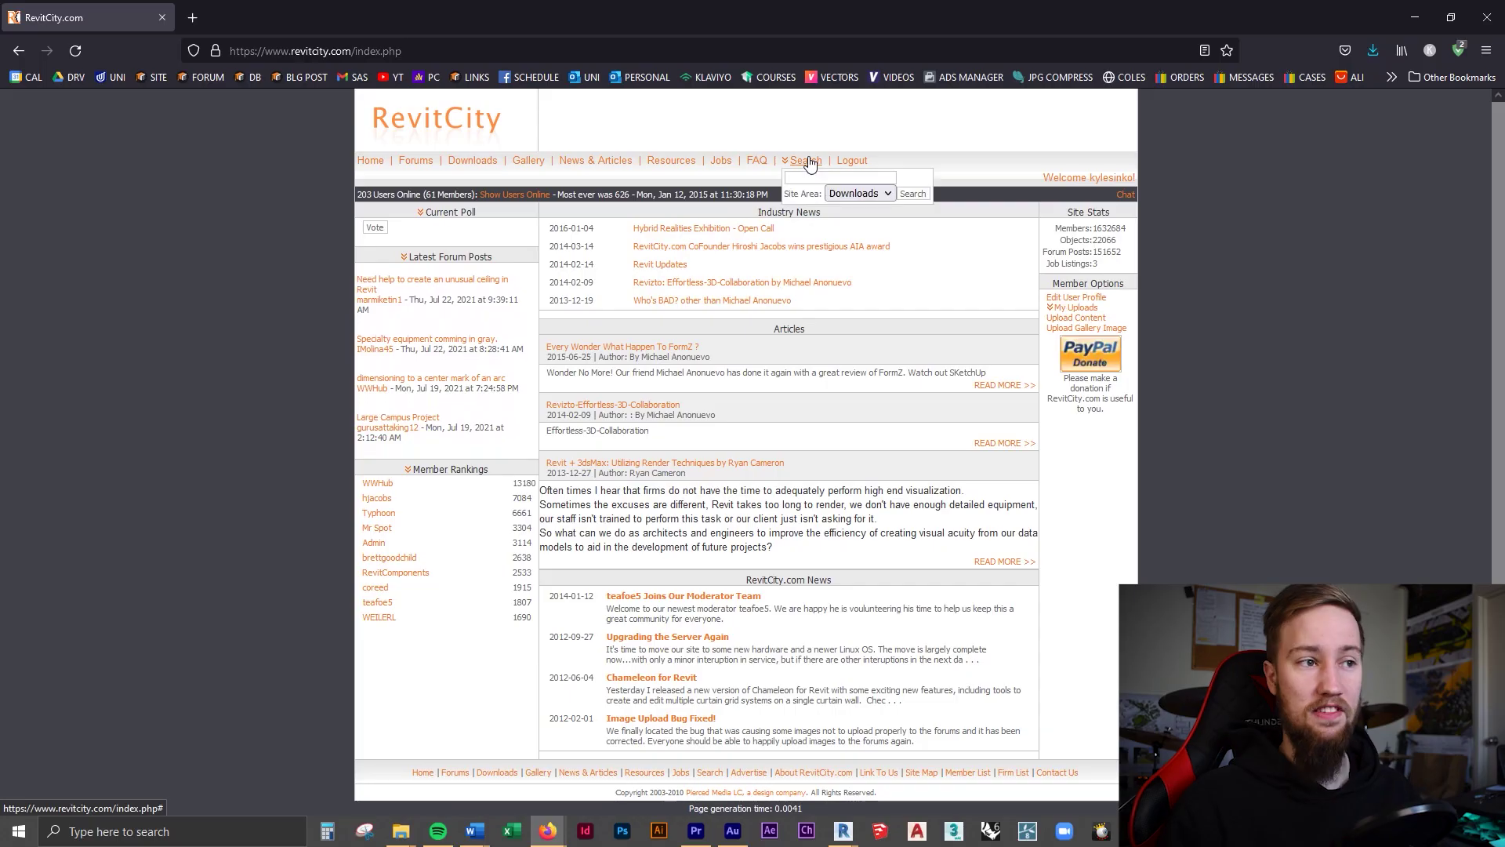
click(821, 173)
text(tv)
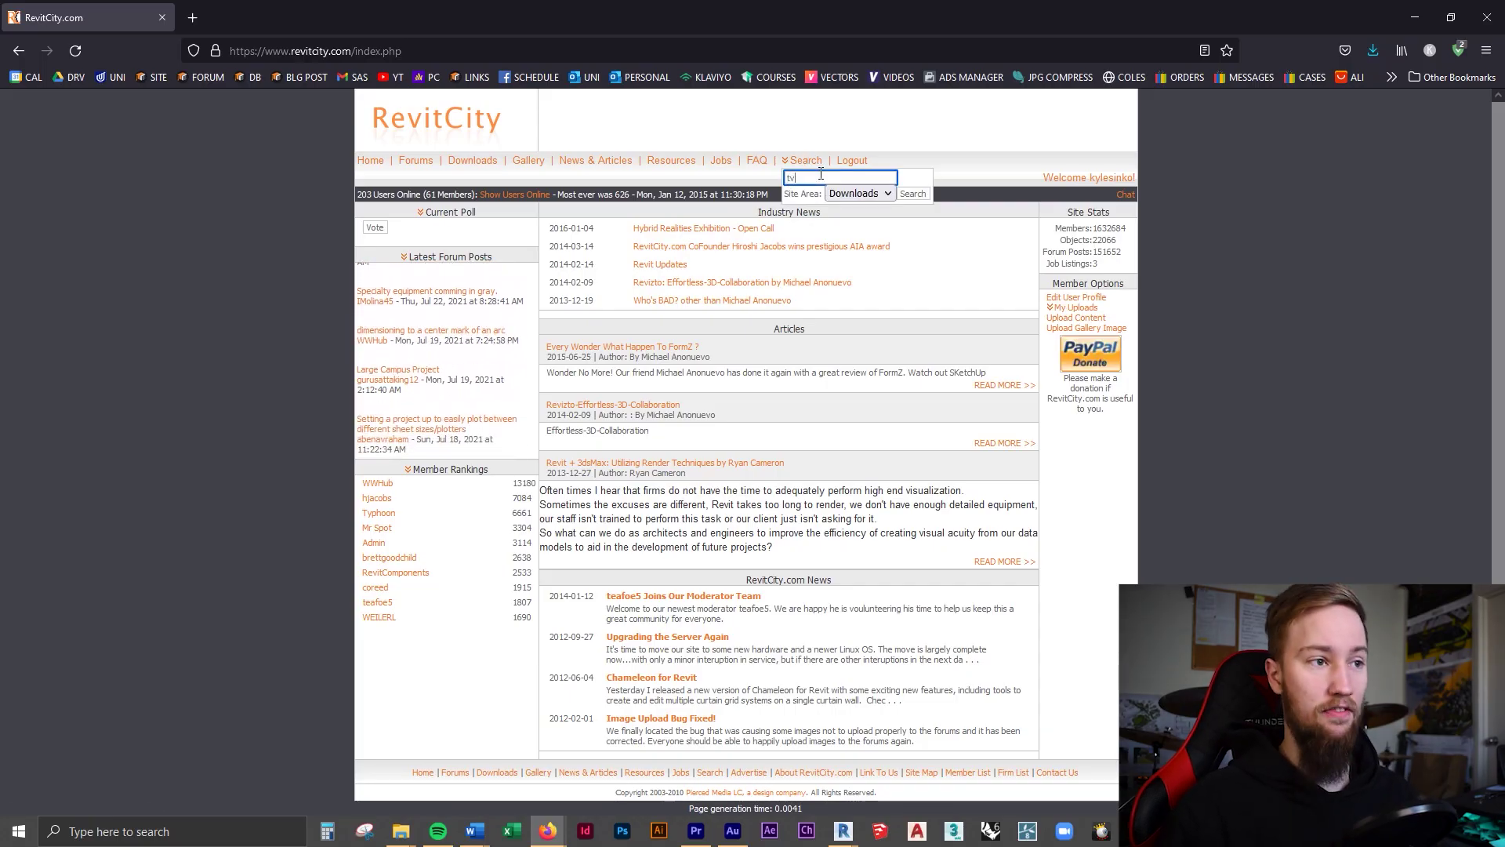
key(Return)
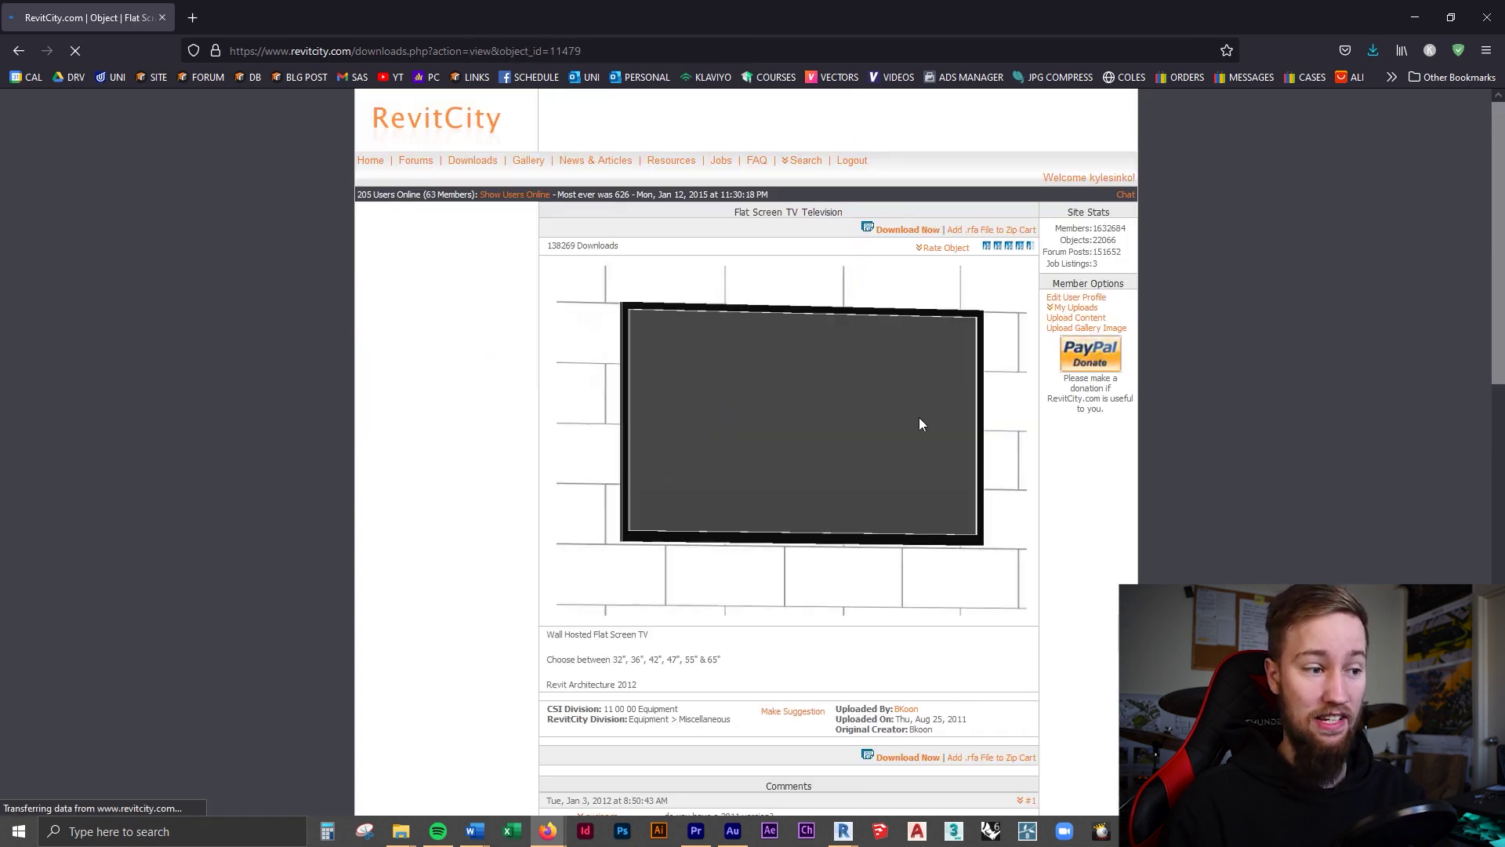
scroll(610, 496, down, 2)
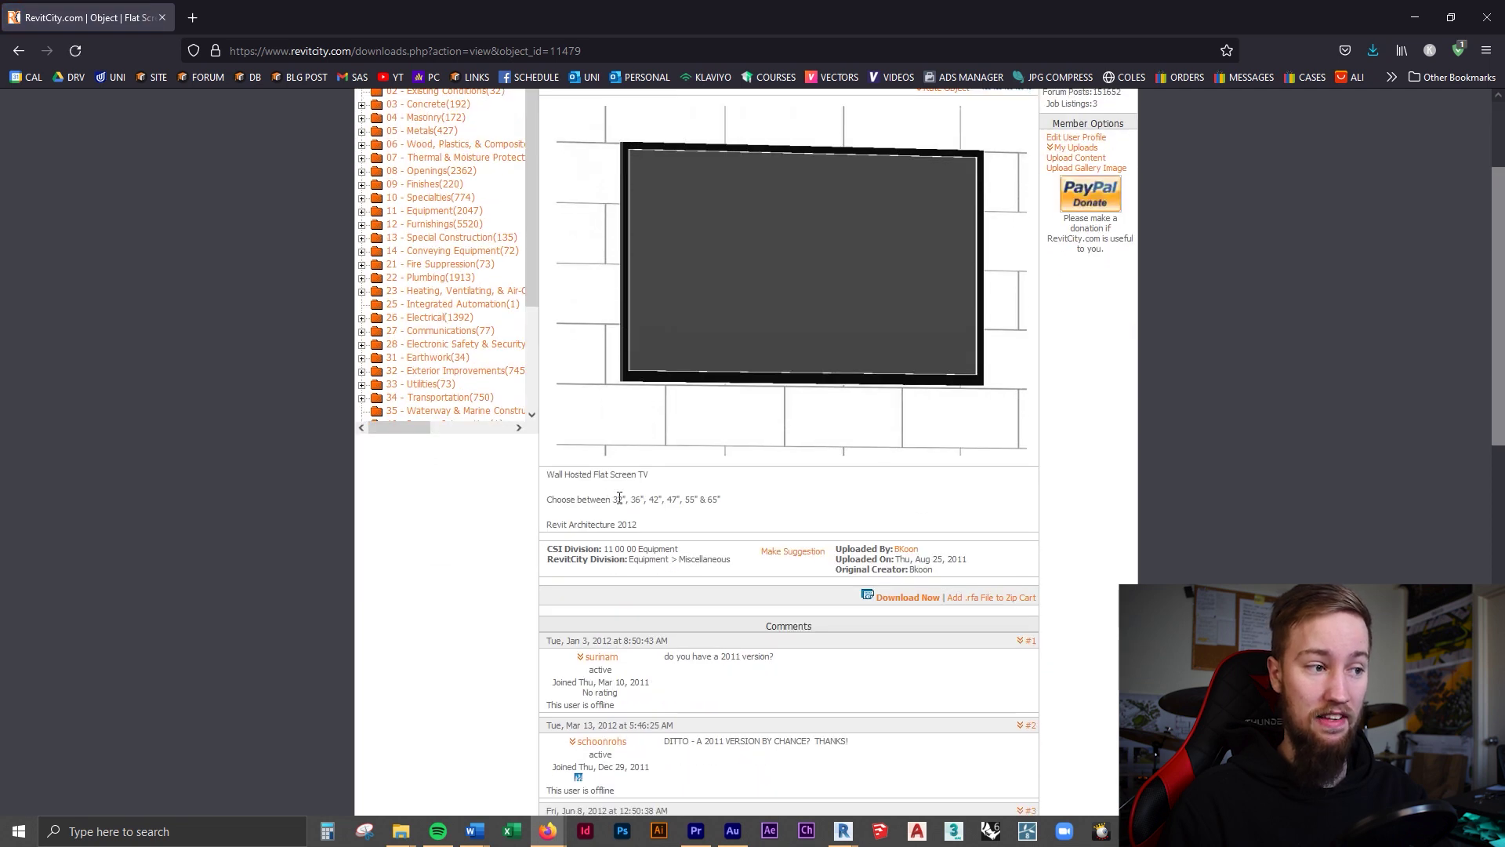
scroll(862, 455, up, 2)
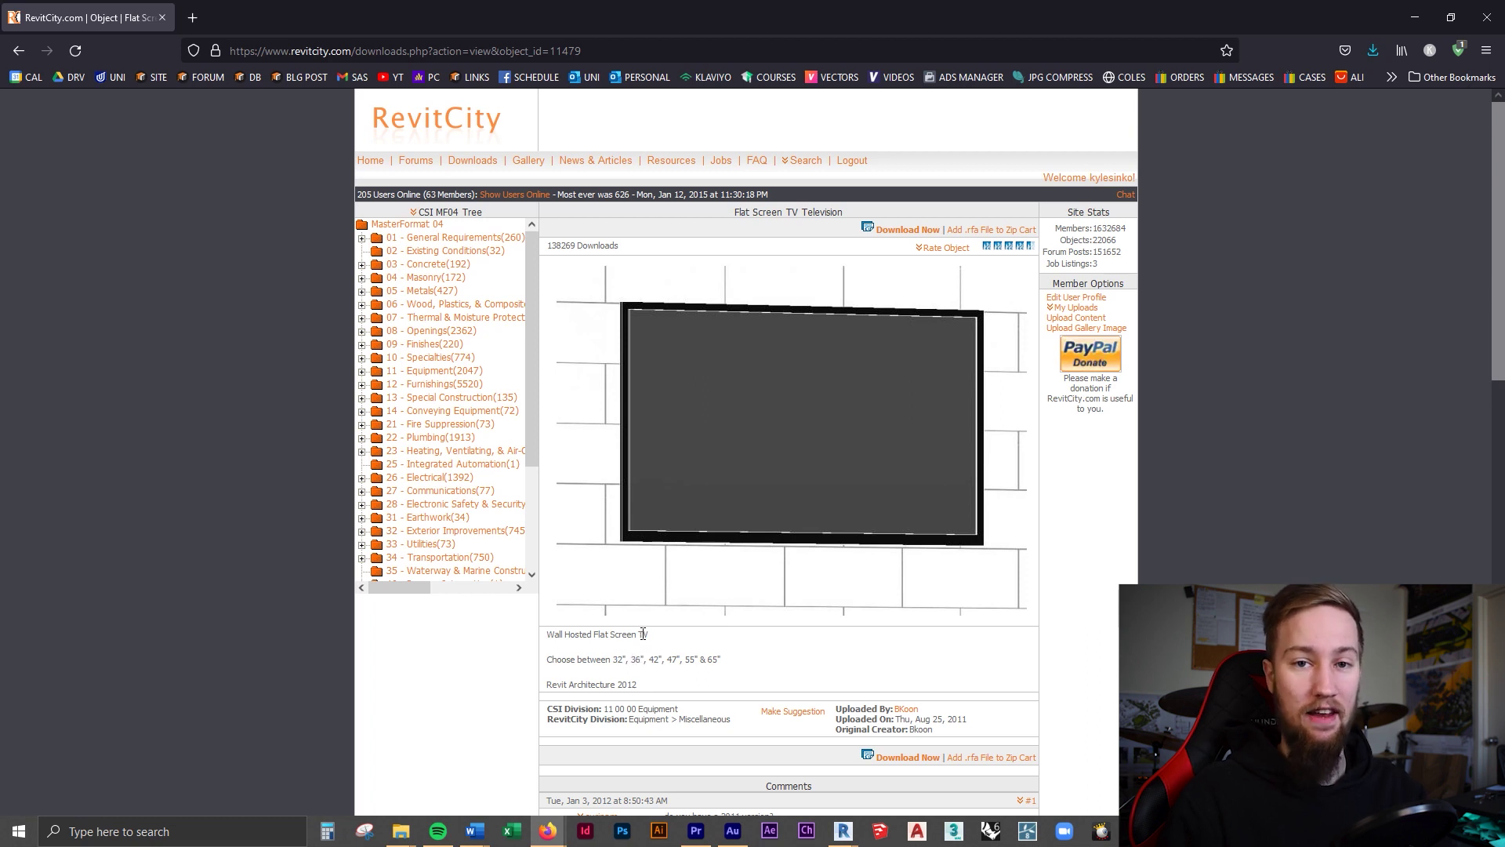
click(905, 231)
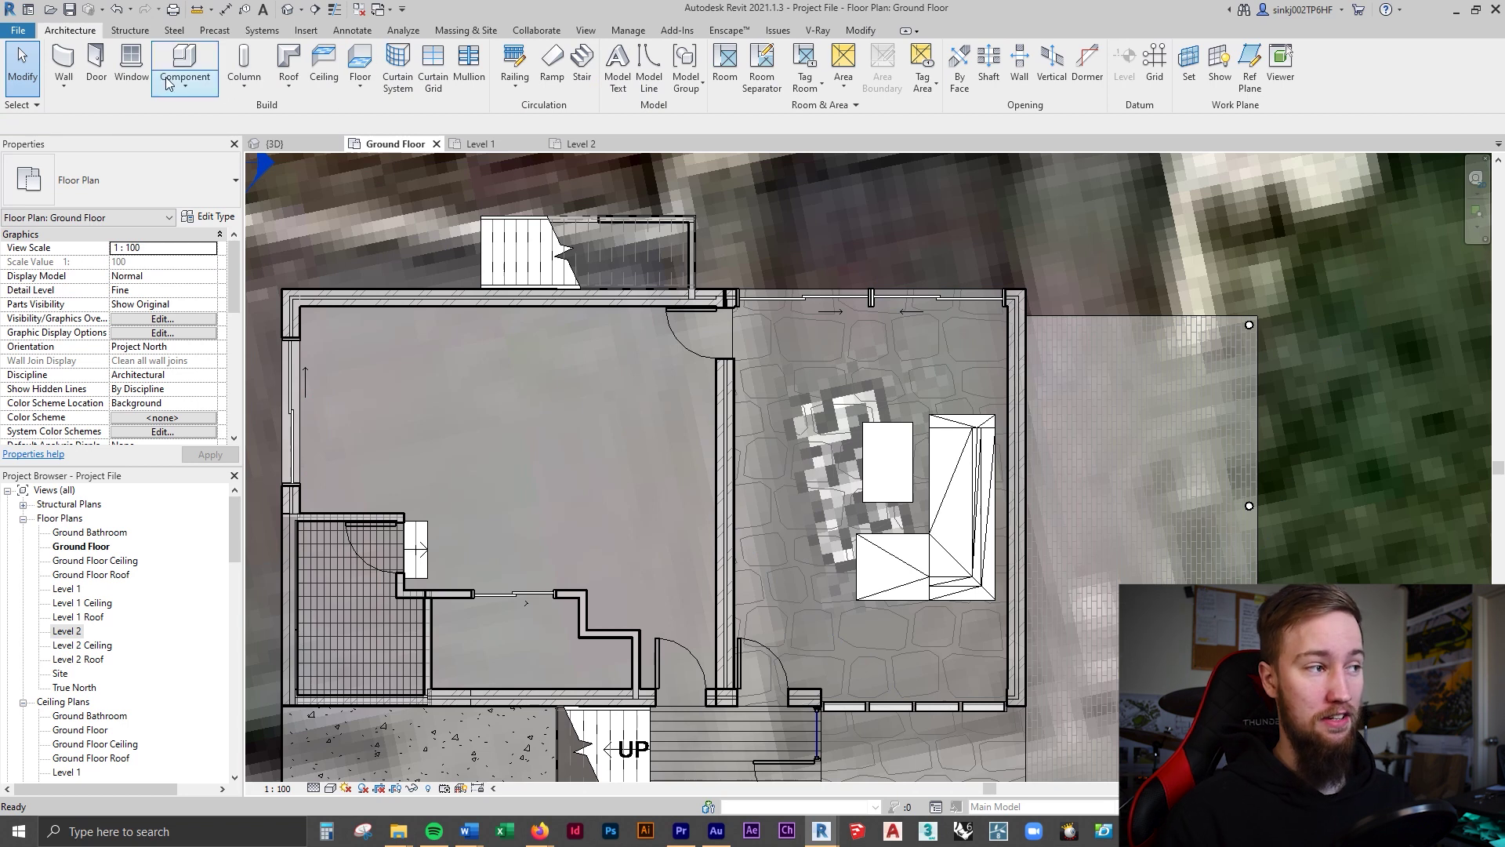
Load the Flat_Screen_TV_Television_11479 family from the Project files folder as a component.
click(185, 92)
click(212, 110)
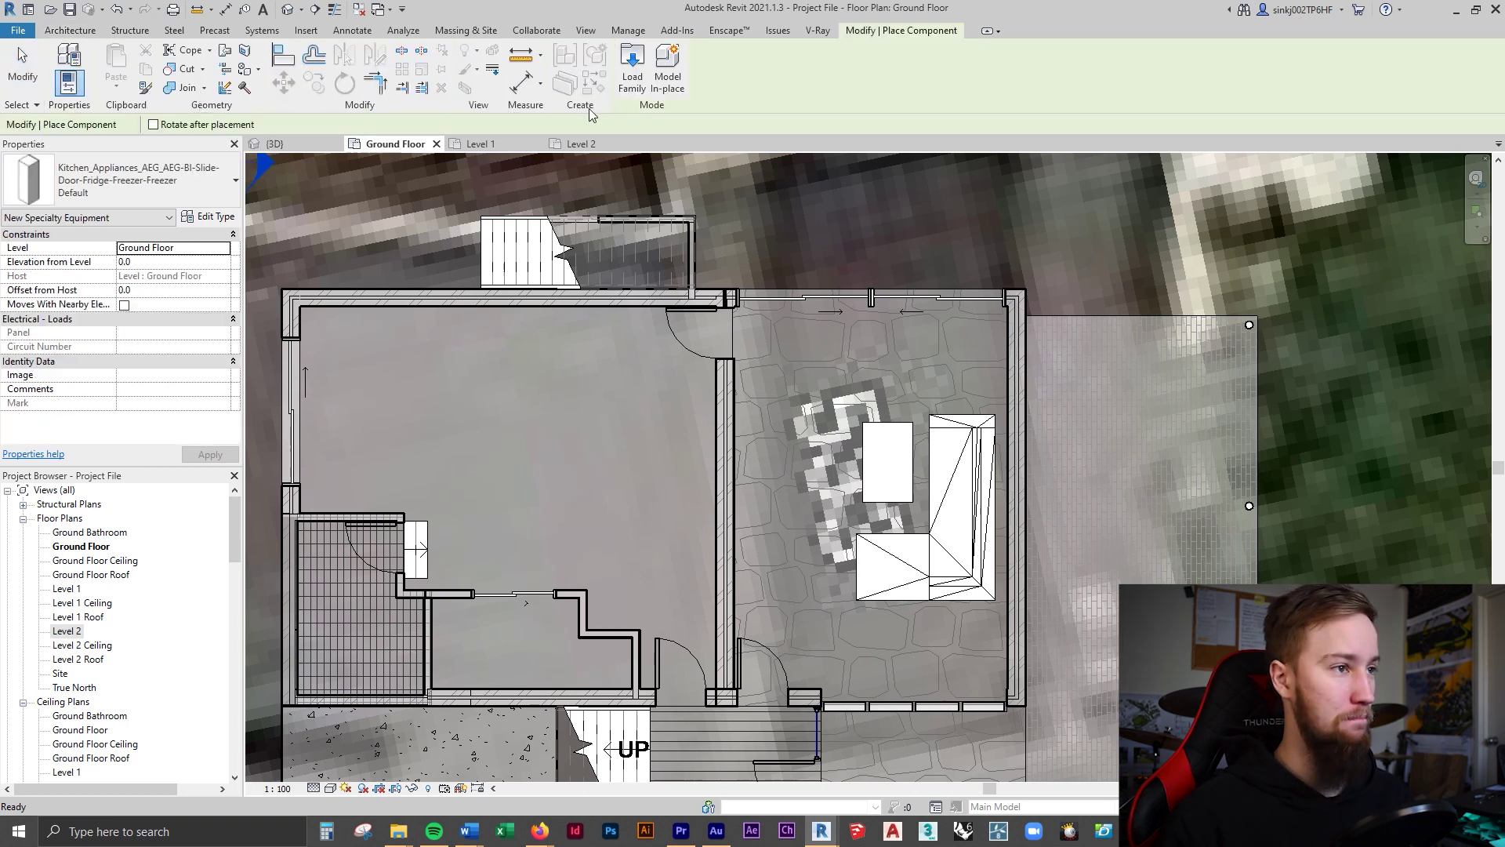
click(633, 72)
double_click(847, 356)
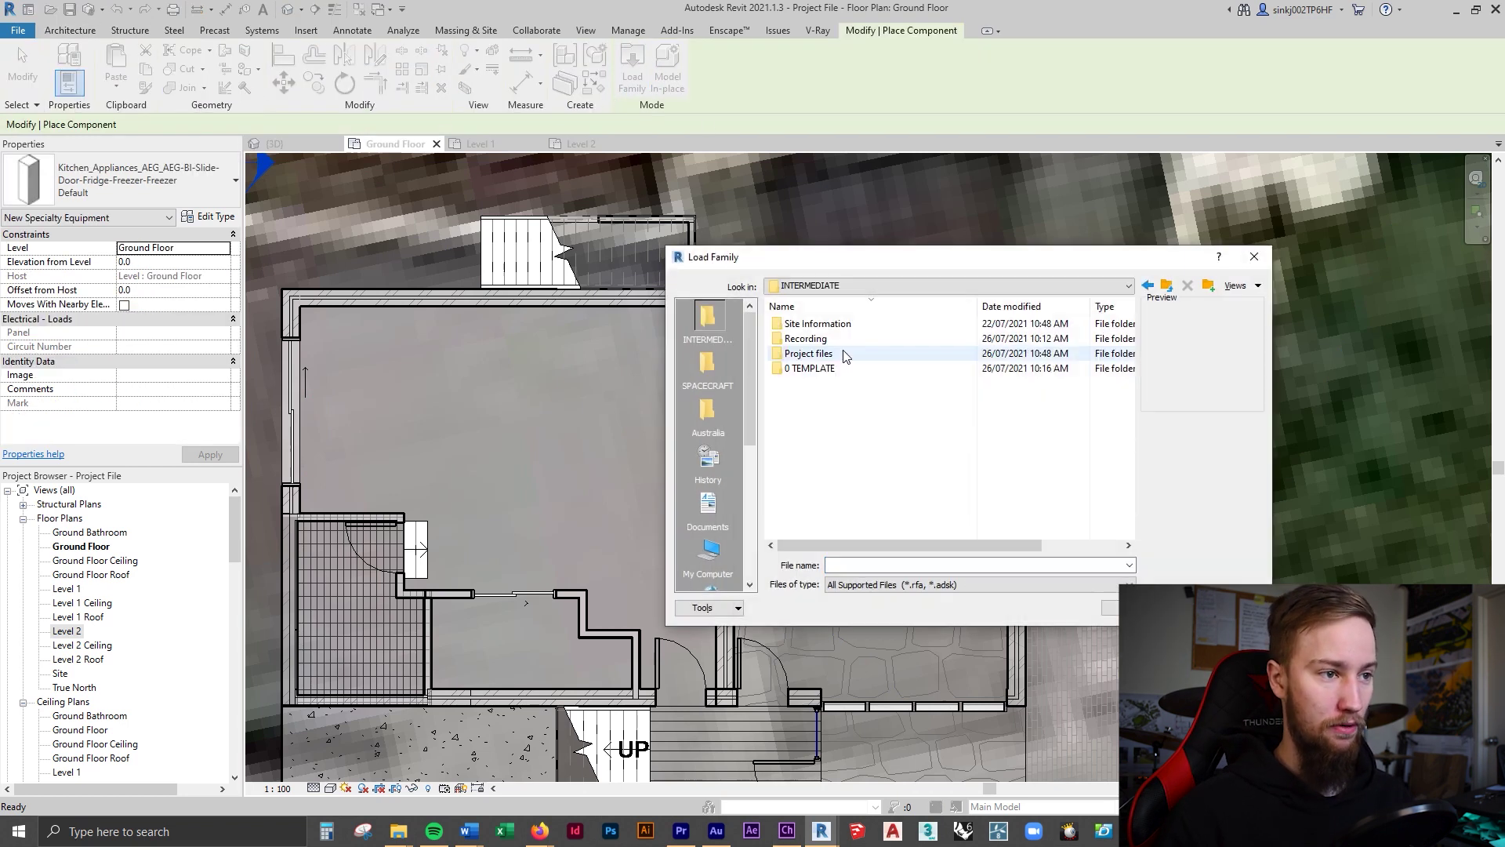
double_click(843, 352)
double_click(862, 325)
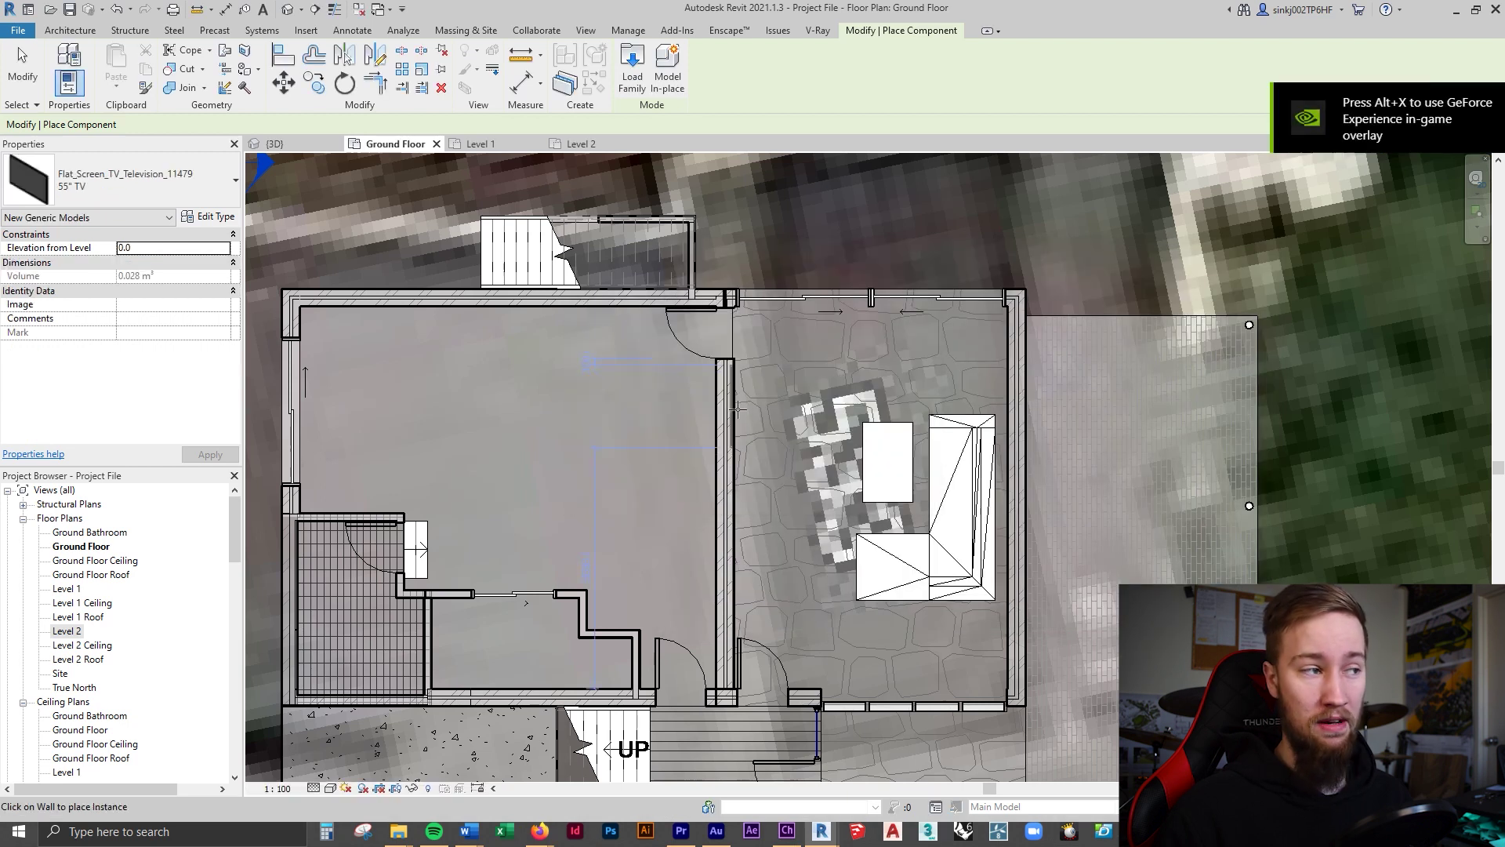
Place the 55" TV on the interior lounge wall in the Ground Floor plan.
scroll(737, 408, up, 3)
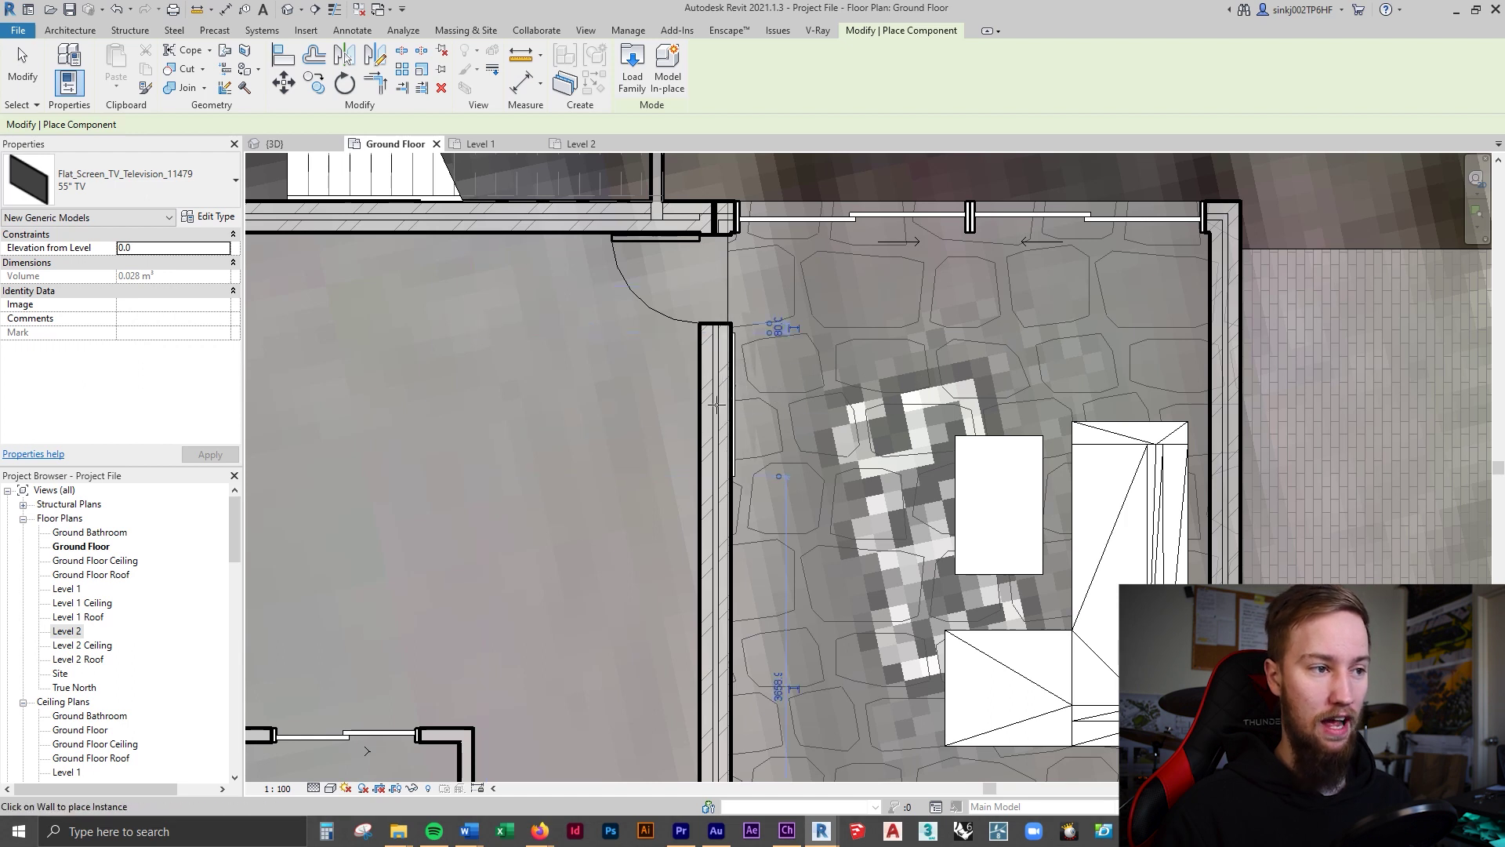
scroll(736, 356, up, 3)
click(790, 285)
key(Escape)
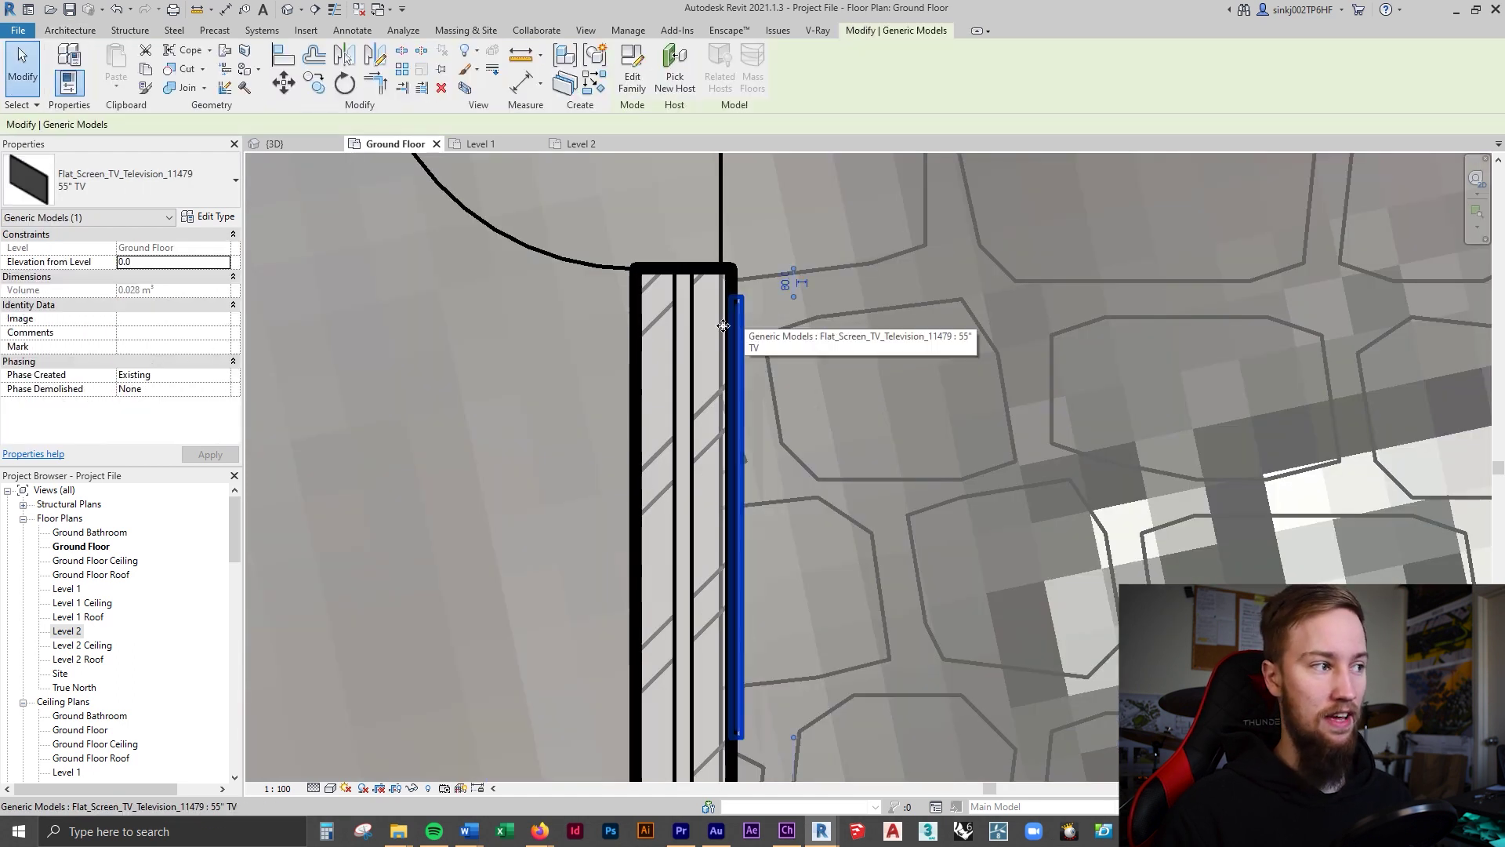
Change the TV to the 36" type, slide it along the wall, and view it in {3D}.
click(78, 196)
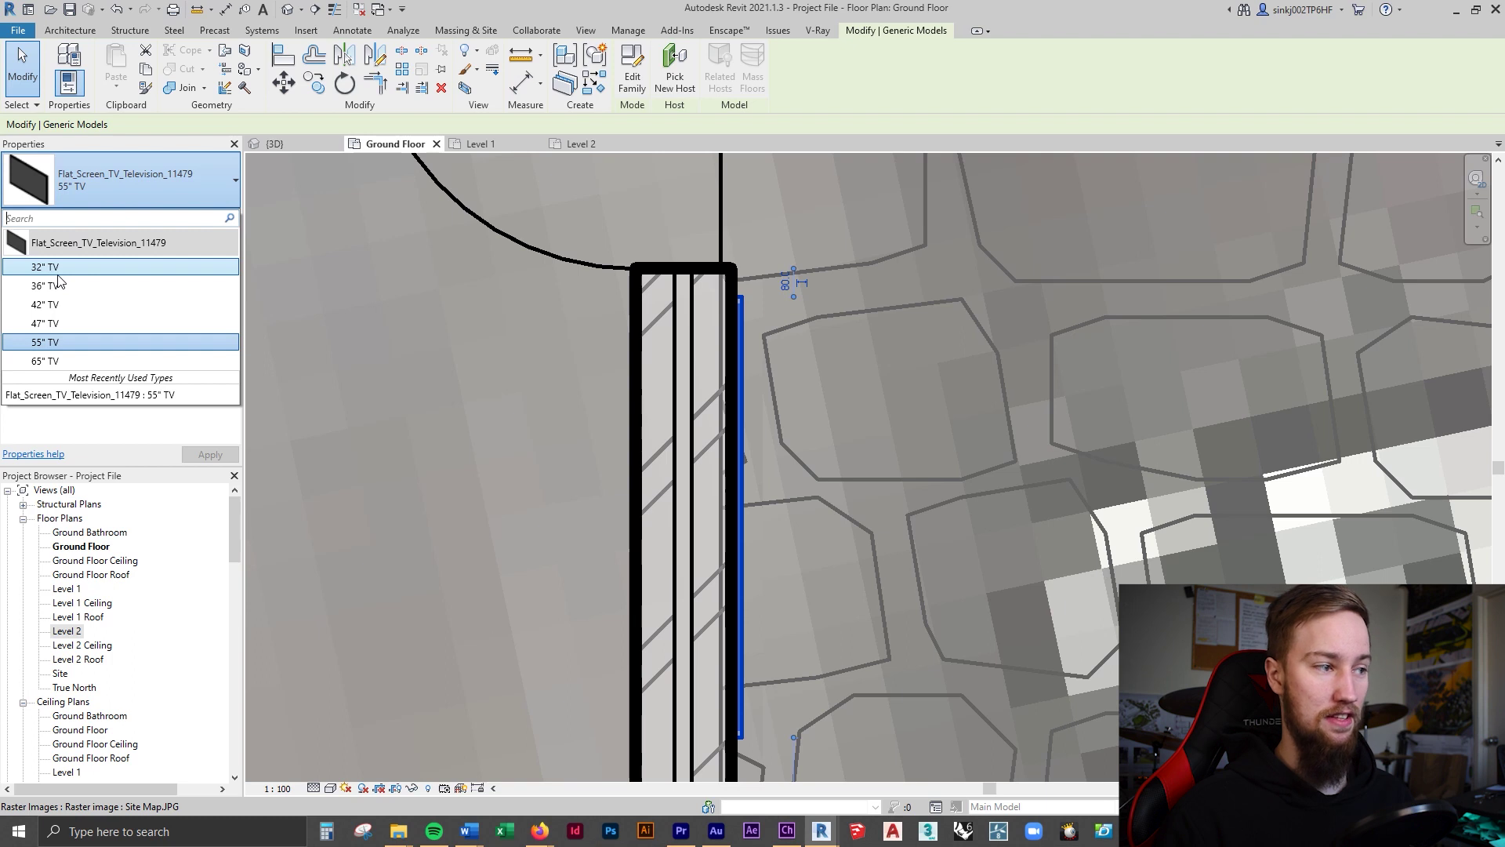
drag(745, 542, 740, 318)
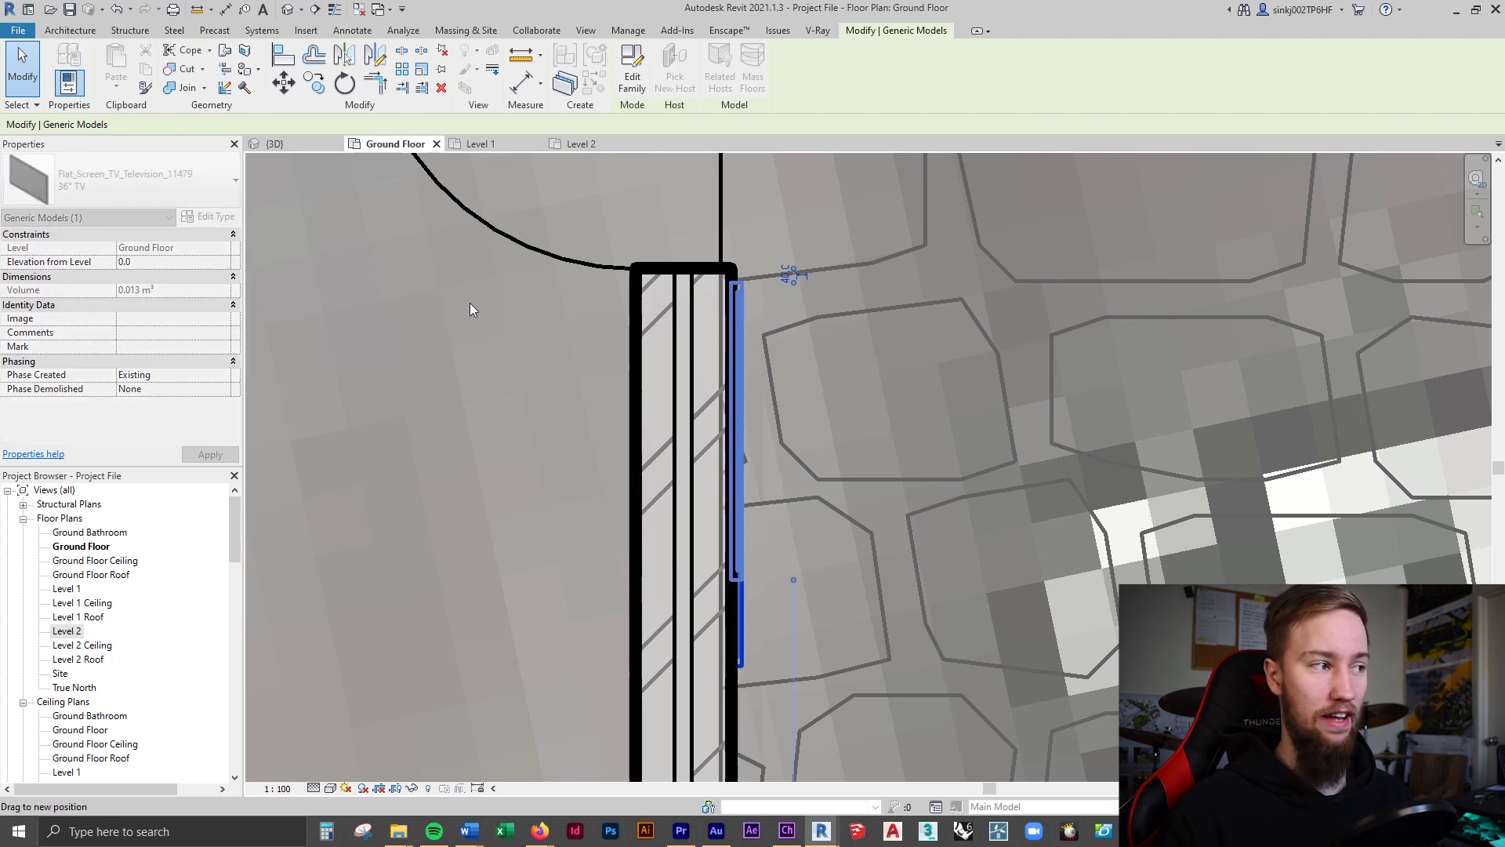
click(69, 193)
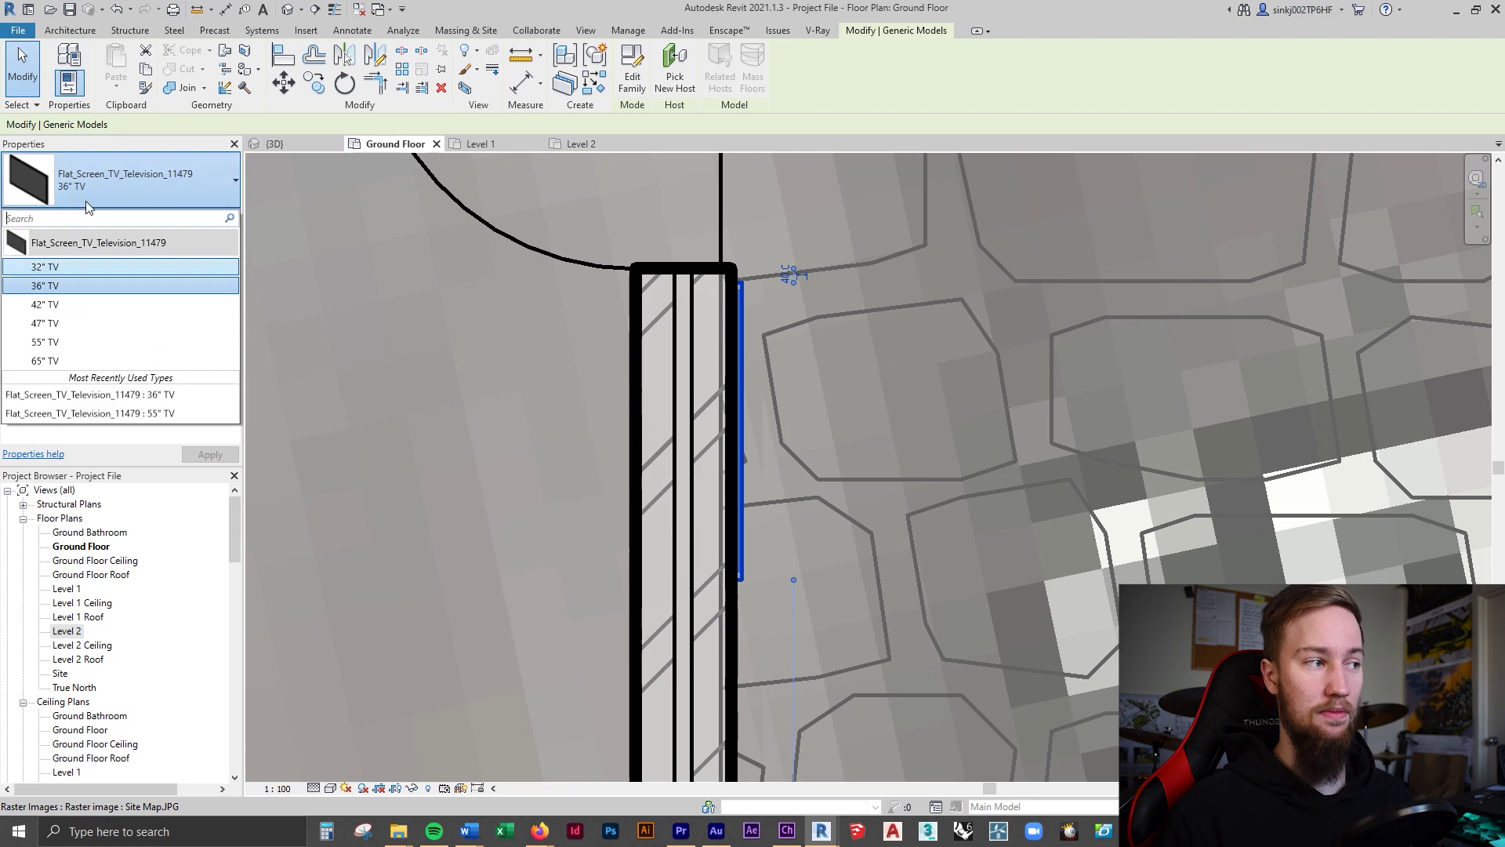
click(299, 143)
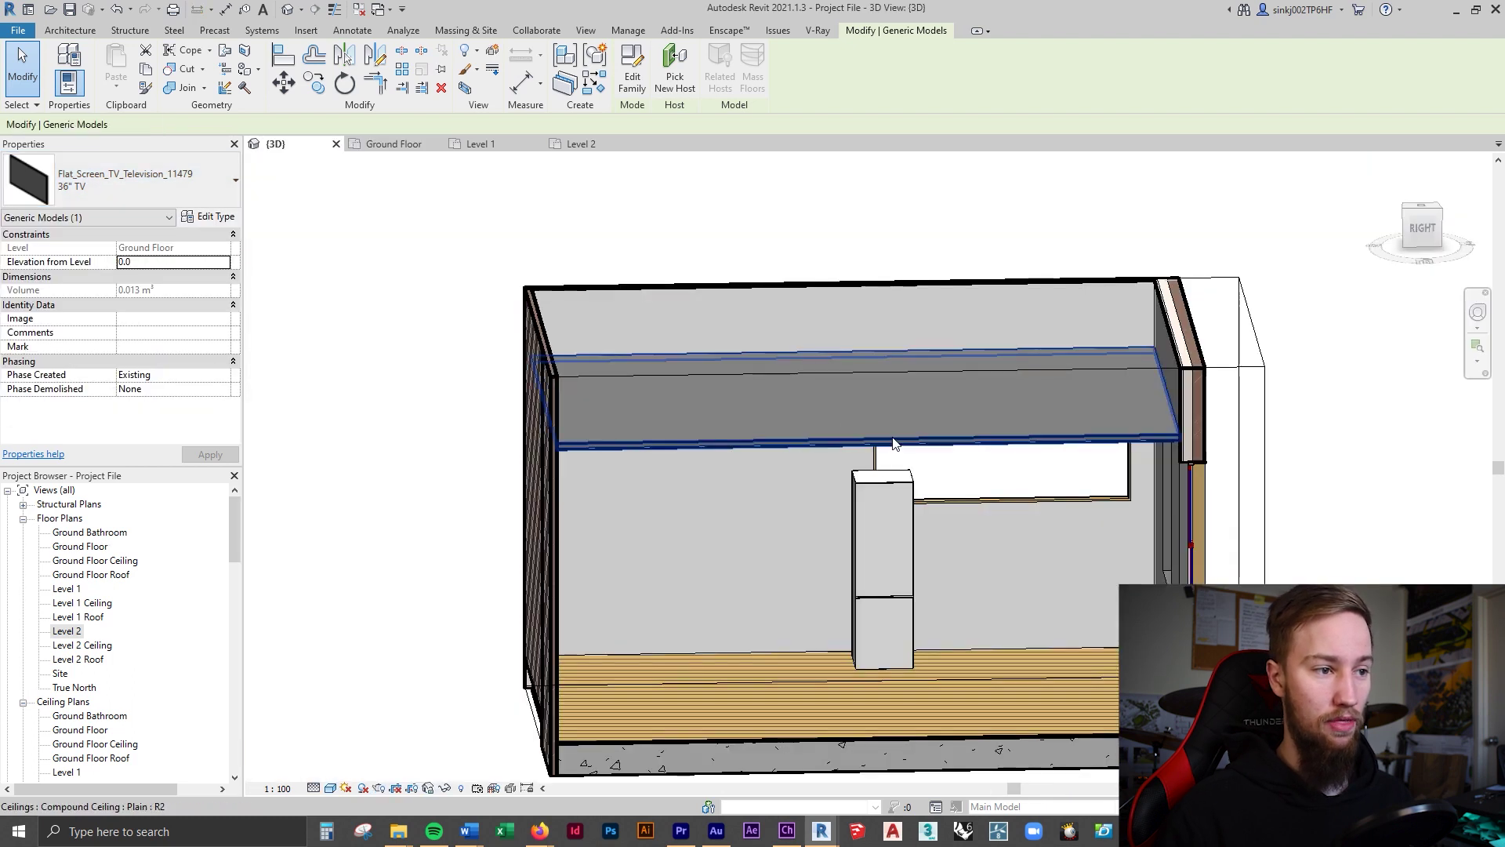
Crop the 3D view to the TV with a Selection Box and set its elevation from level to 200.
middle_drag(894, 443, 744, 278)
click(463, 88)
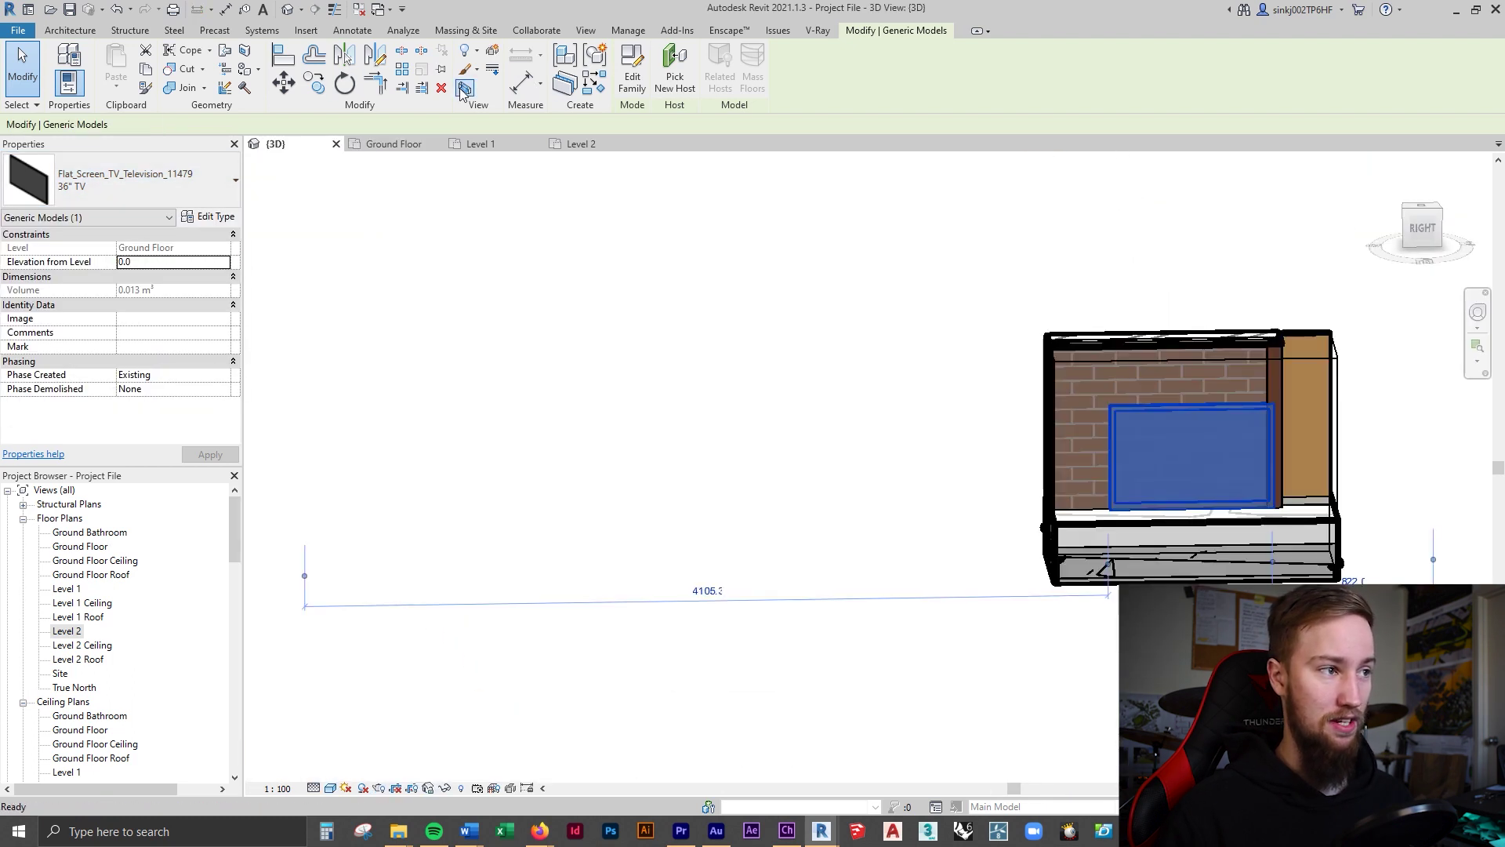
shift+middle_drag(1385, 431, 1146, 495)
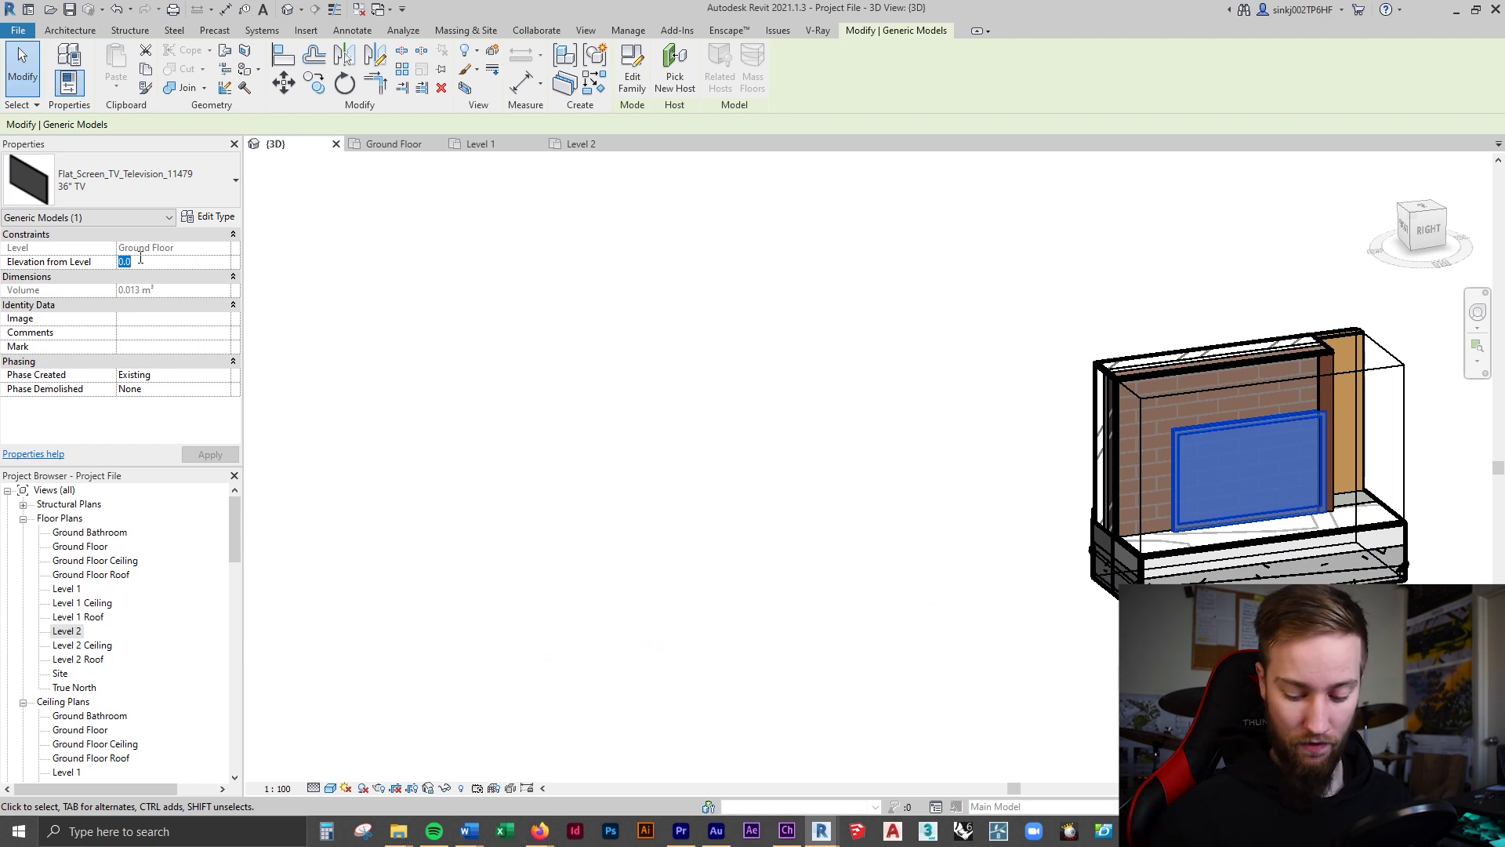
key(Escape)
key(Escape)
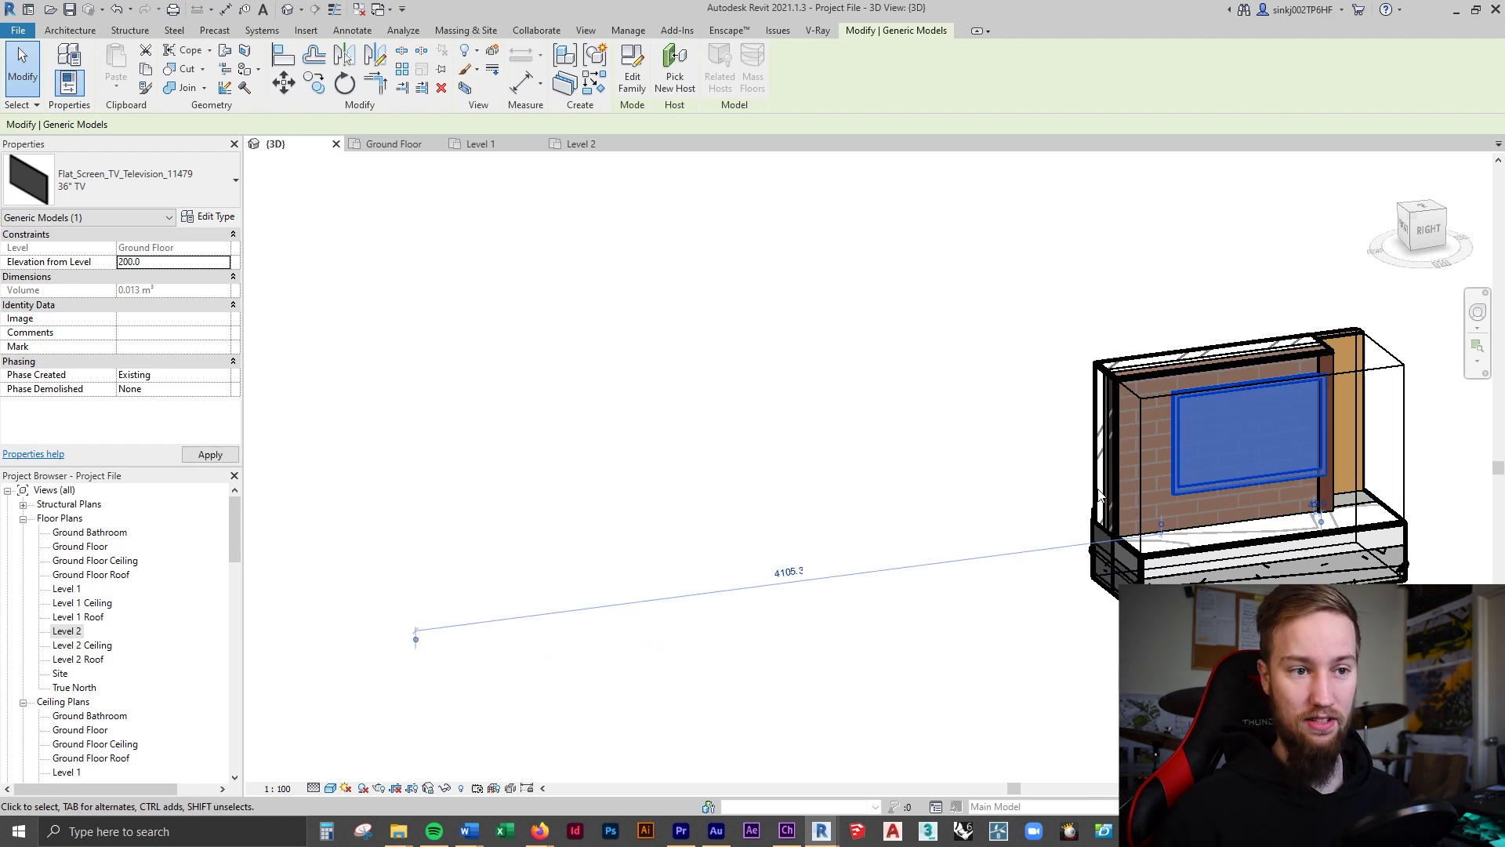
middle_drag(1289, 479, 945, 529)
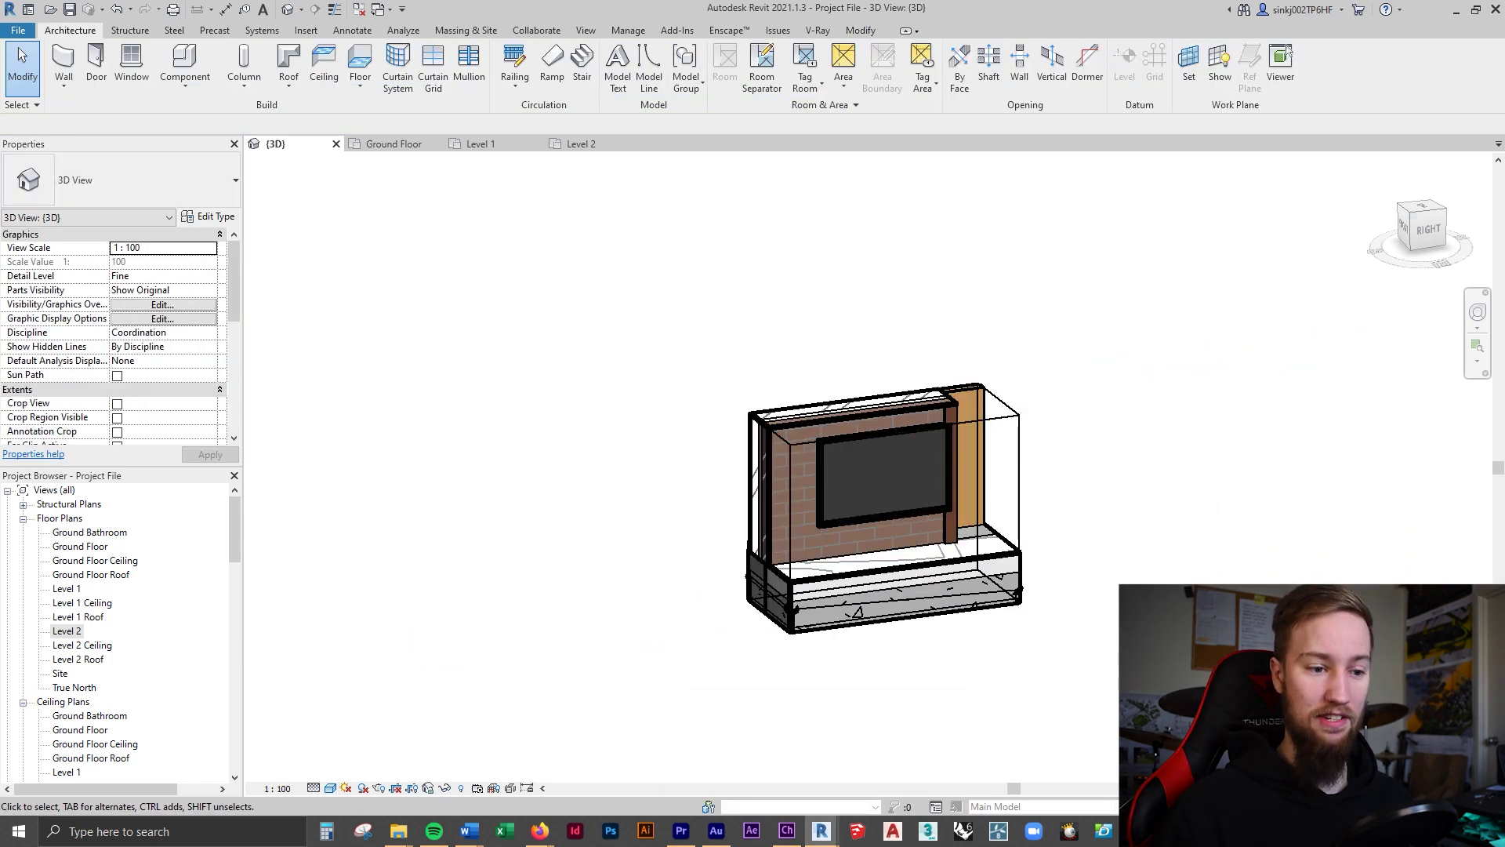
Bring up the living-room reference photo in Photos to compare with the model.
key(alt+Tab)
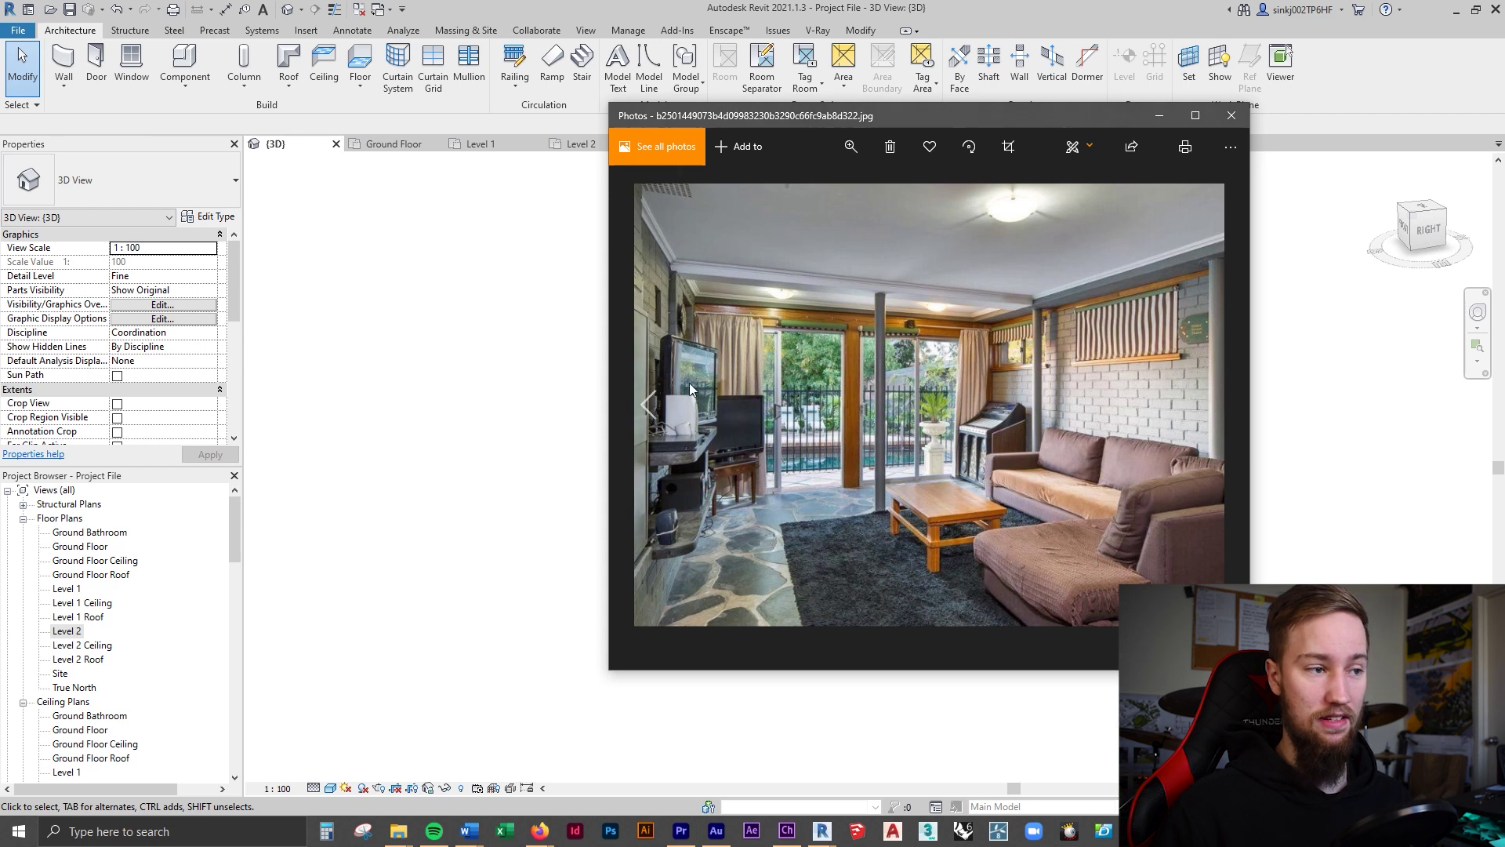